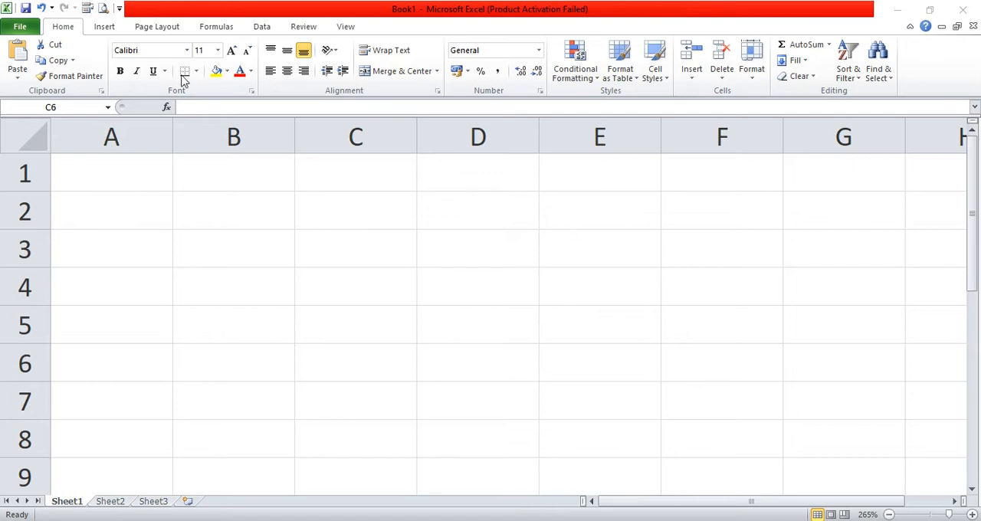
- Apply All Borders to the cell range A1:C5
drag(143, 165, 356, 325)
click(196, 70)
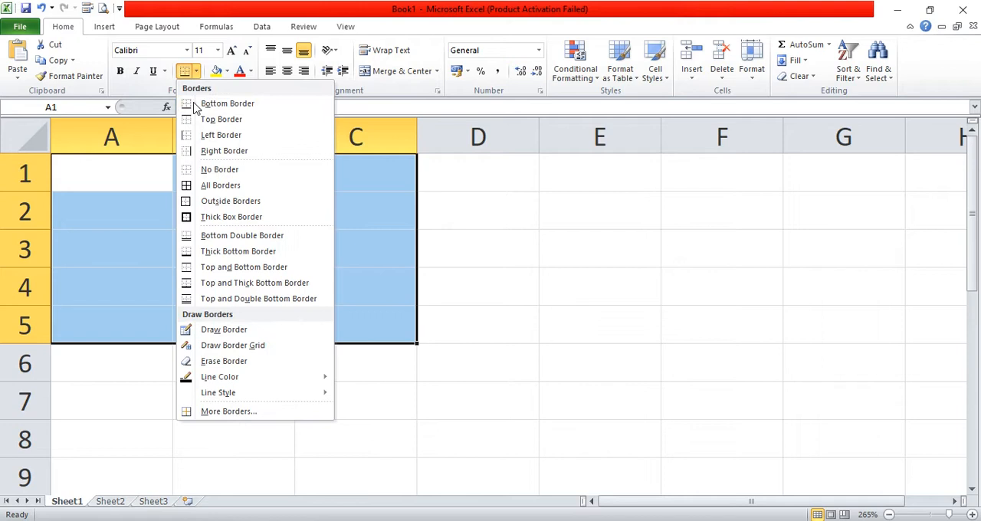
click(209, 189)
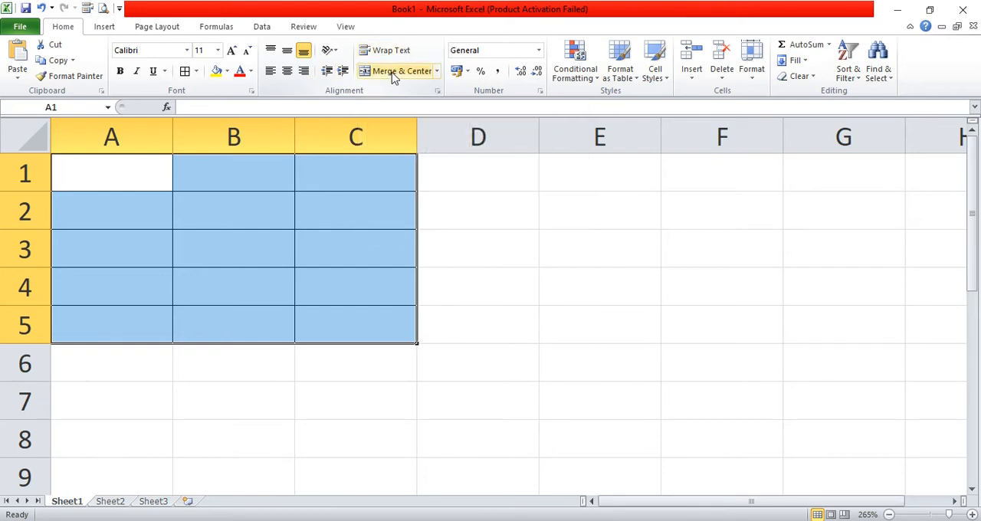
click(361, 202)
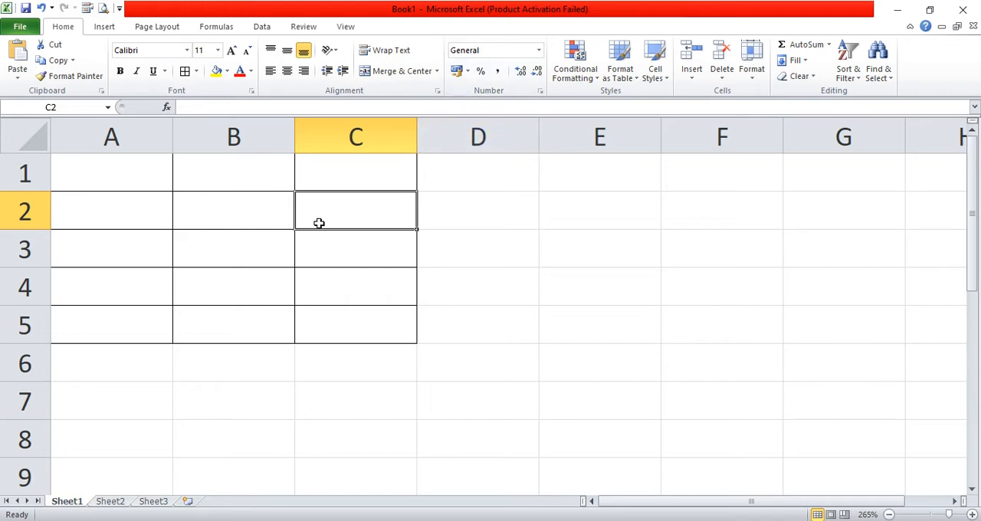
click(355, 176)
- Clear all contents and formatting, including the borders, from the range A1:C5
drag(140, 164, 383, 312)
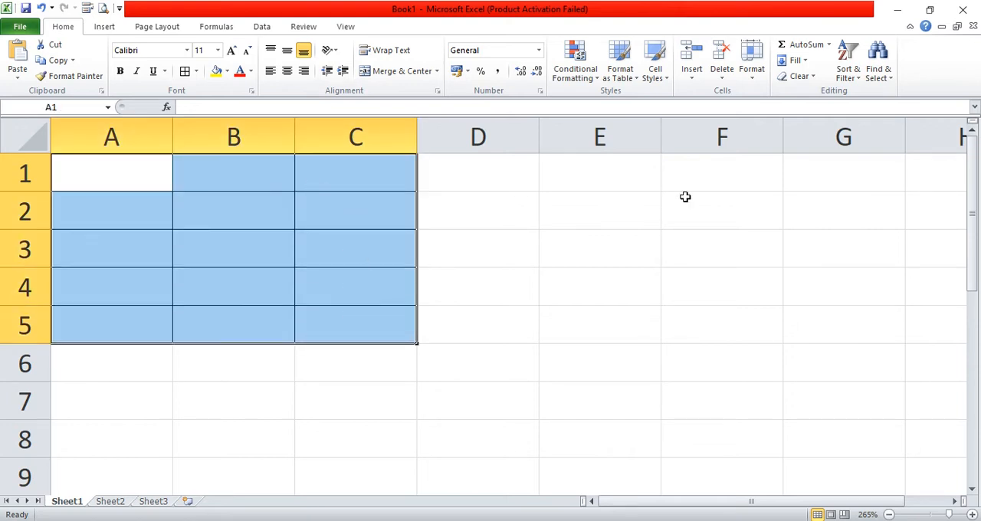
click(789, 79)
click(812, 94)
click(626, 261)
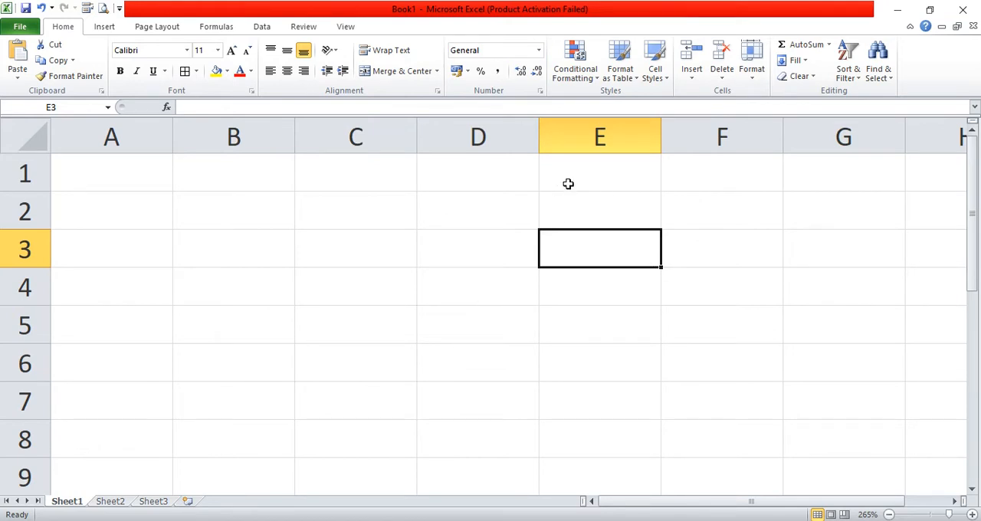
key(super+plus)
key(super+plus)
key(super+plus)
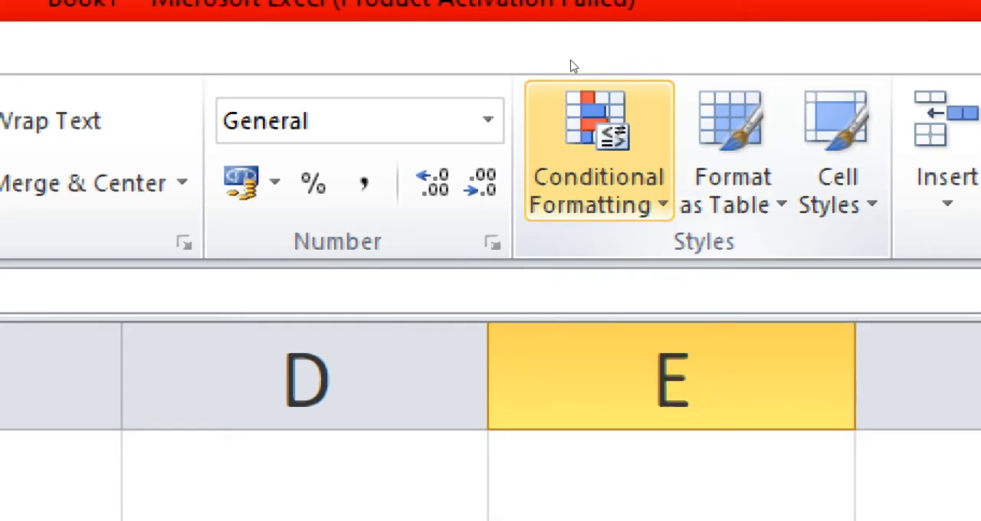
key(super+minus)
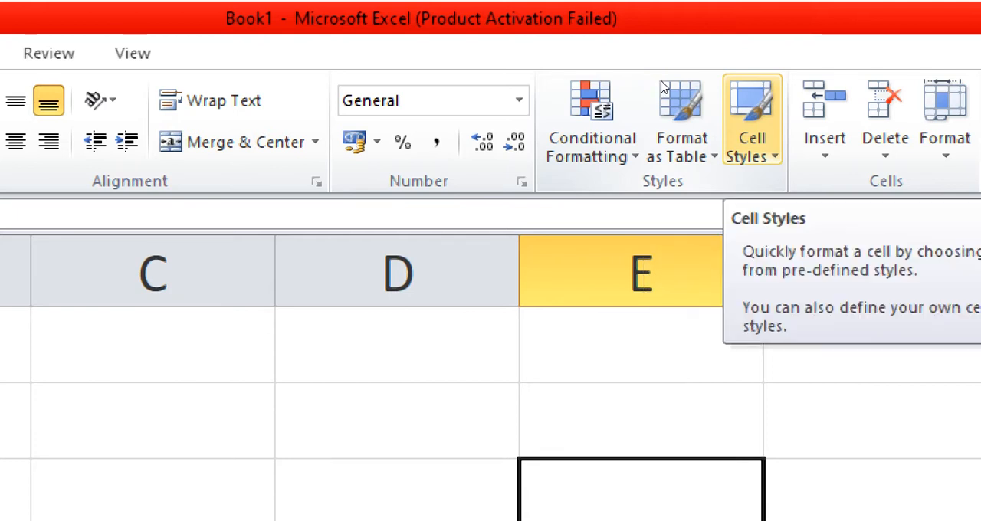
click(518, 203)
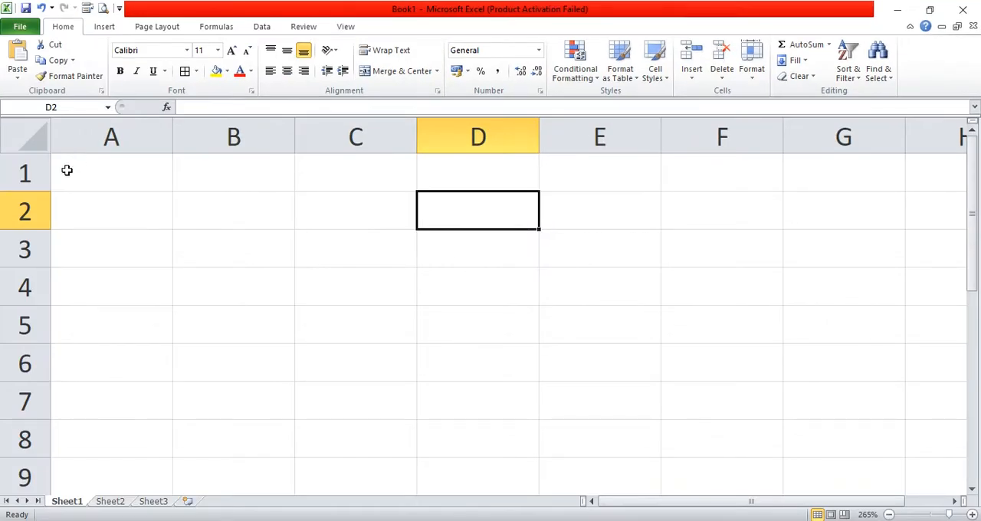
- Enter the numbers 1, 6, 9, 11, 15, 2, 7 and 85 into cells A1 through A8, one per row
click(86, 178)
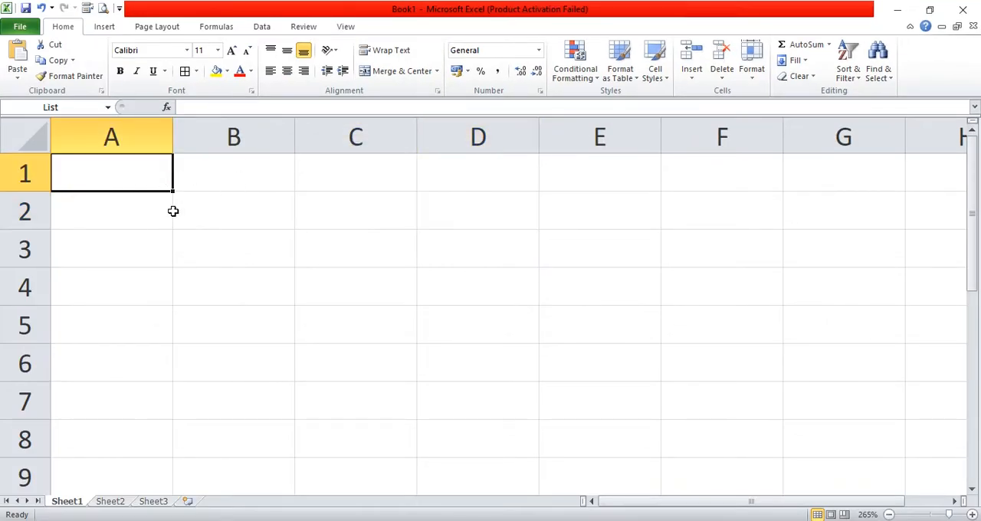
text(1)
key(Return)
key(Return)
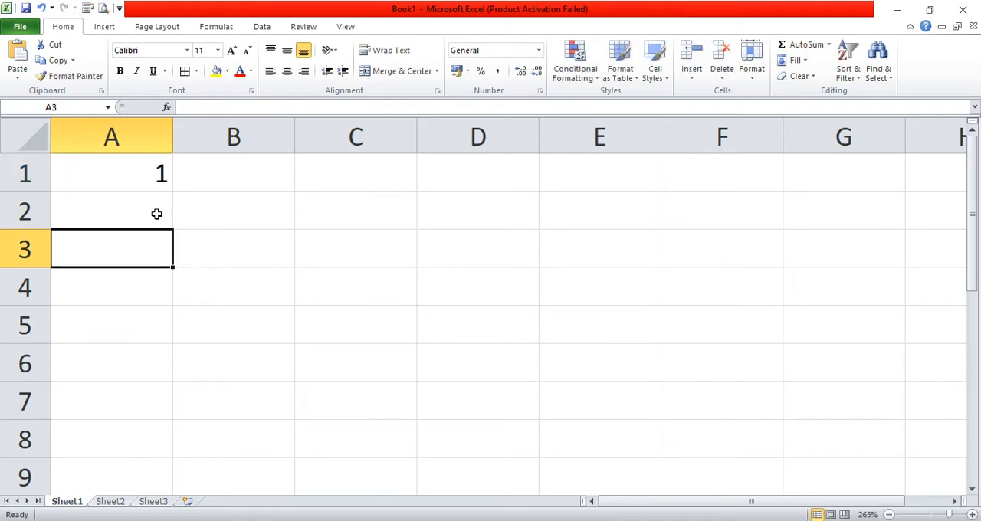
click(156, 214)
text(6)
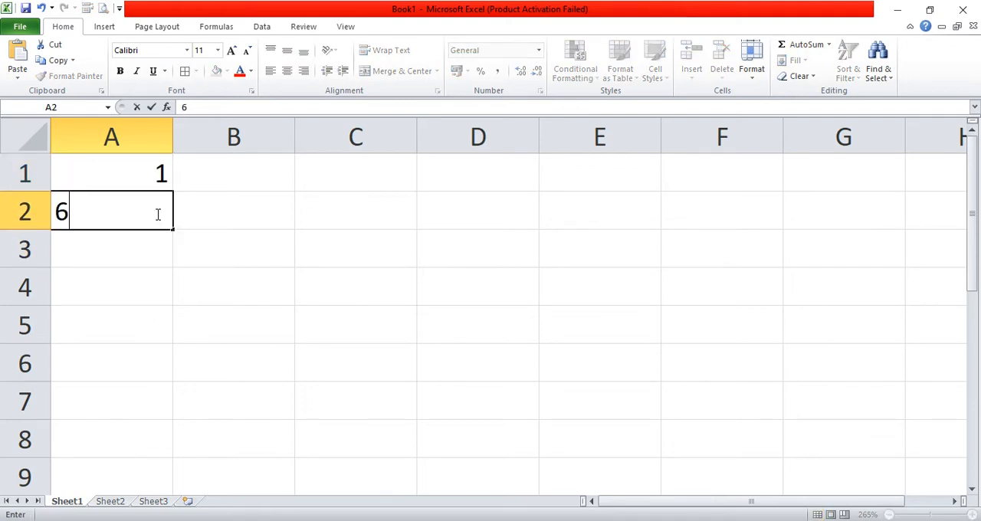
key(Return)
text(9)
key(Return)
text(11)
key(Return)
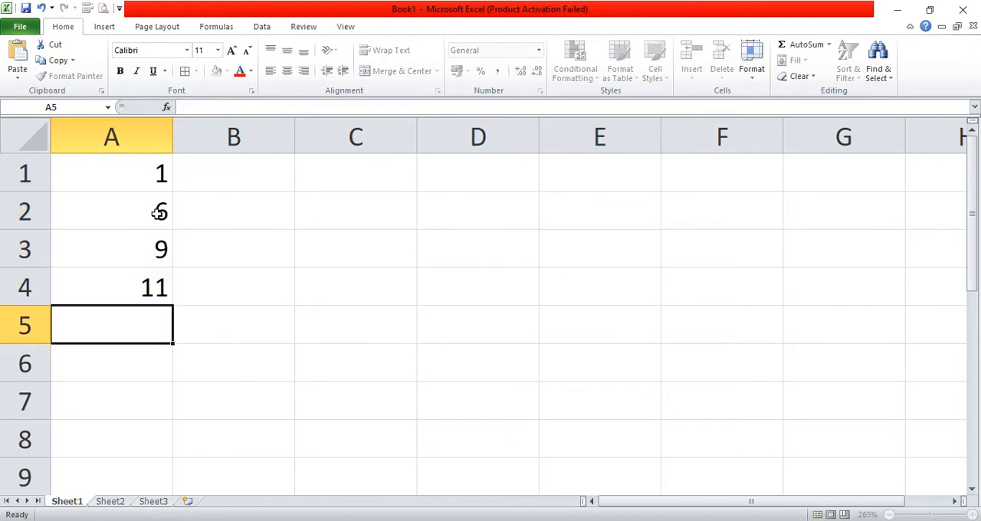
text(15)
key(Return)
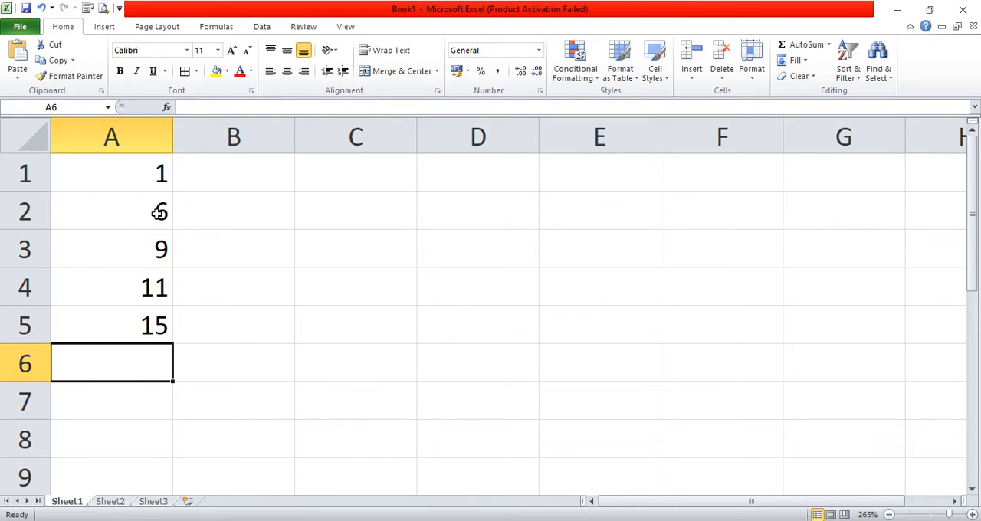
text(2)
key(Return)
text(7)
key(Return)
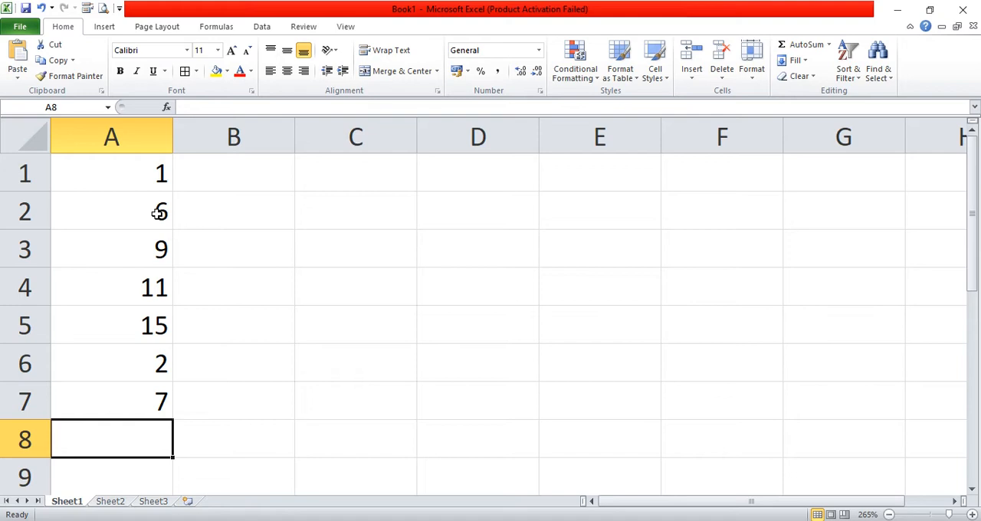
text(85)
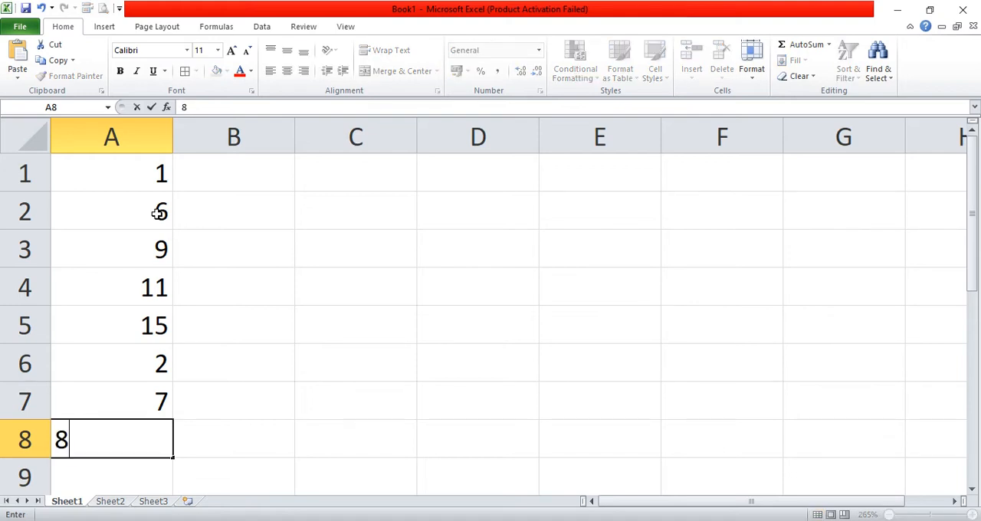
key(Return)
- Set up a Greater Than conditional formatting rule for A1:A8 with threshold 1 and Yellow Fill with Dark Yellow Text
drag(149, 165, 157, 435)
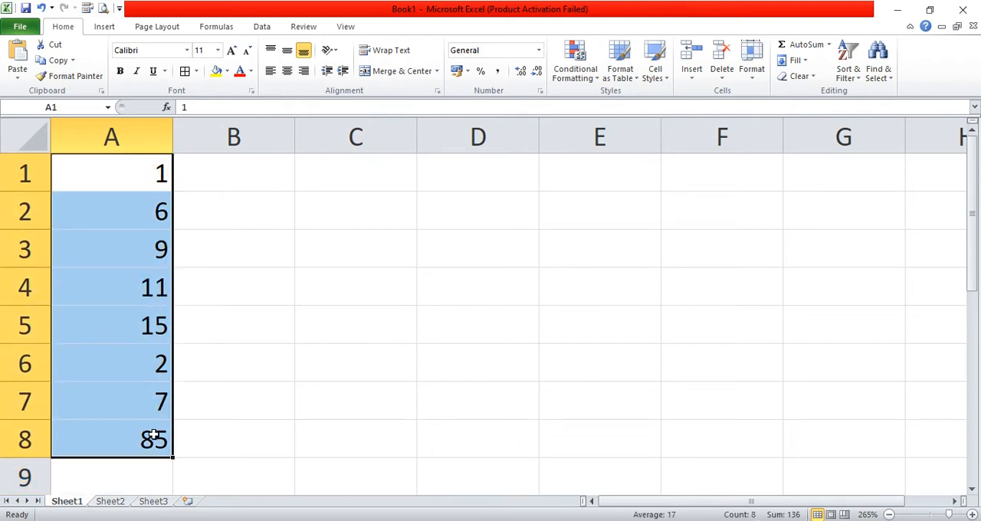
click(588, 78)
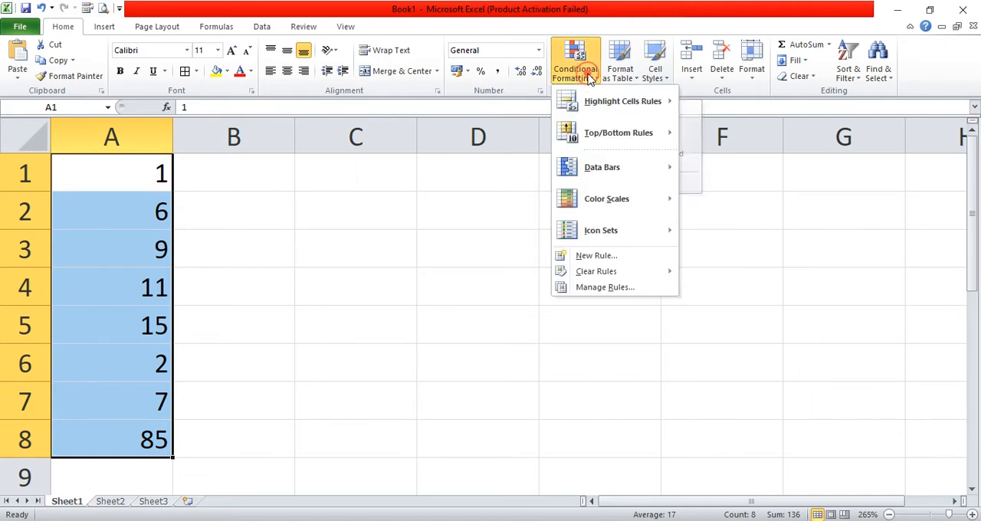
mouse_move(622, 113)
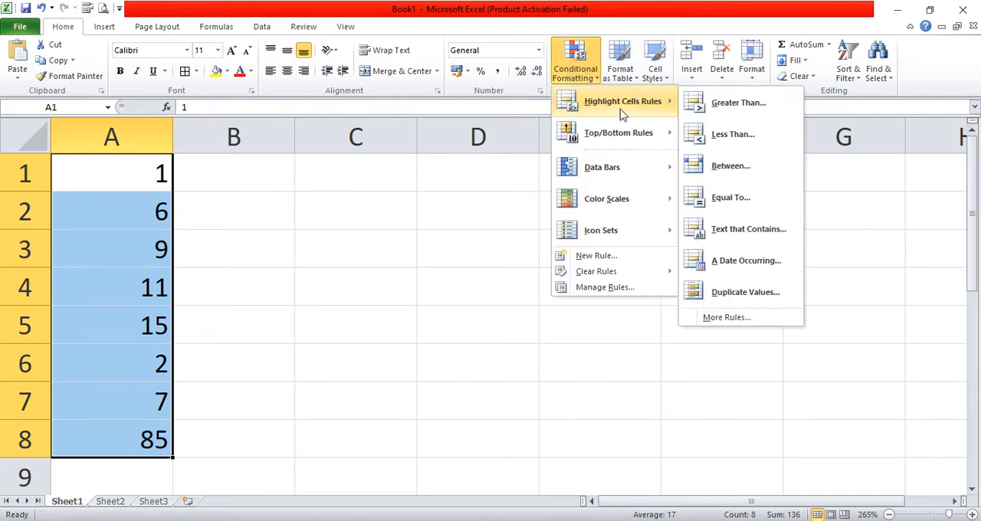
click(737, 104)
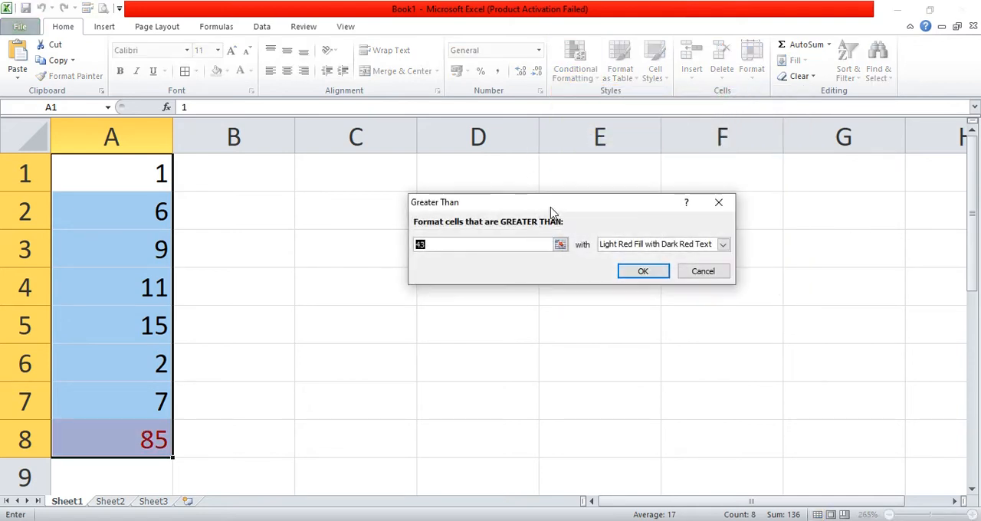
drag(553, 203, 441, 196)
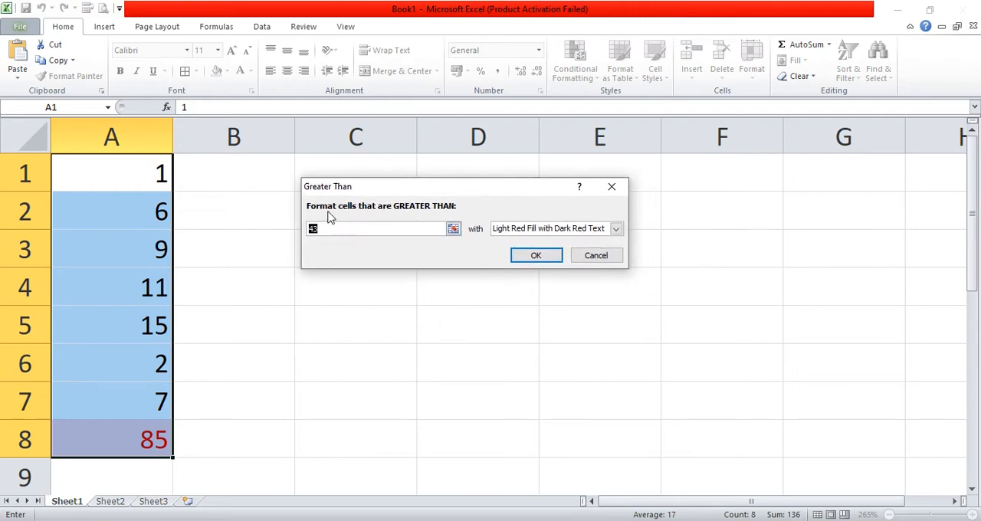
double_click(386, 228)
drag(472, 193, 506, 259)
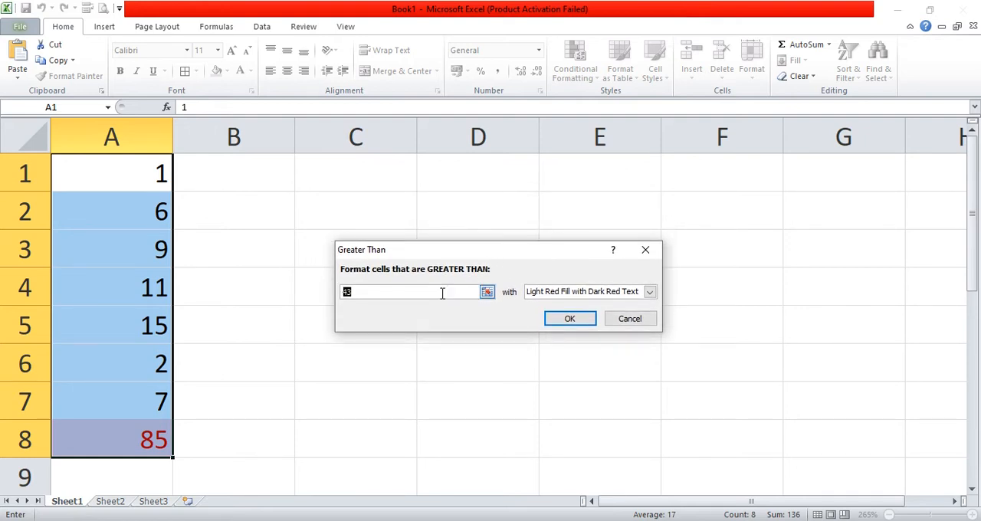
text(1)
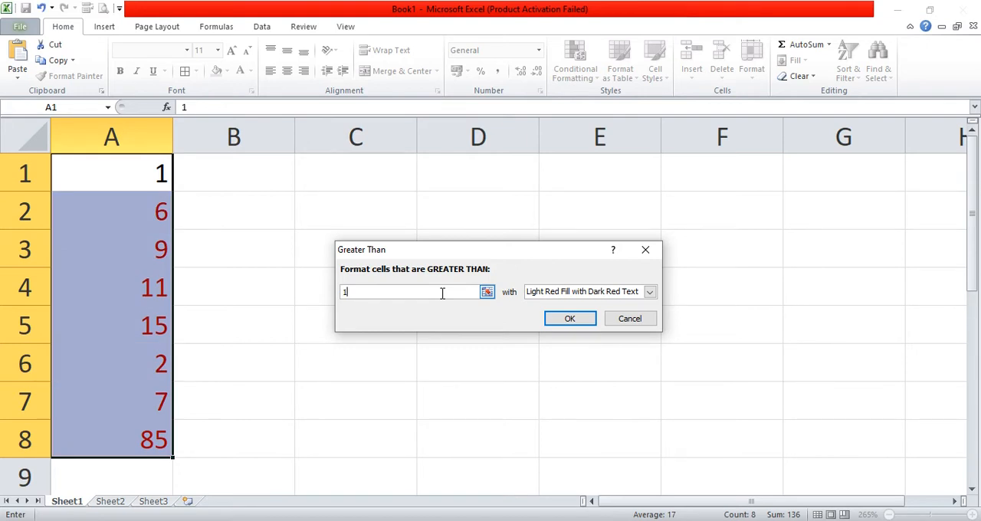
click(648, 292)
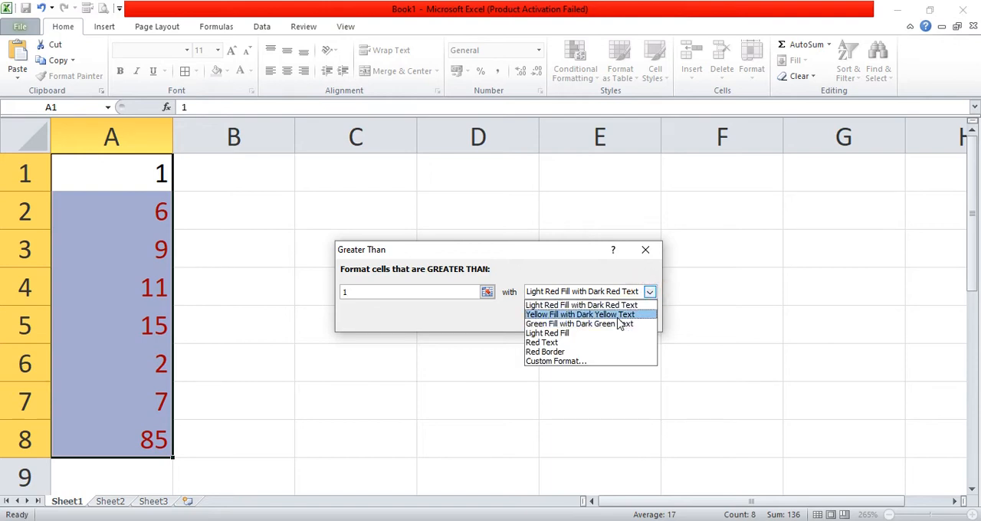
click(617, 315)
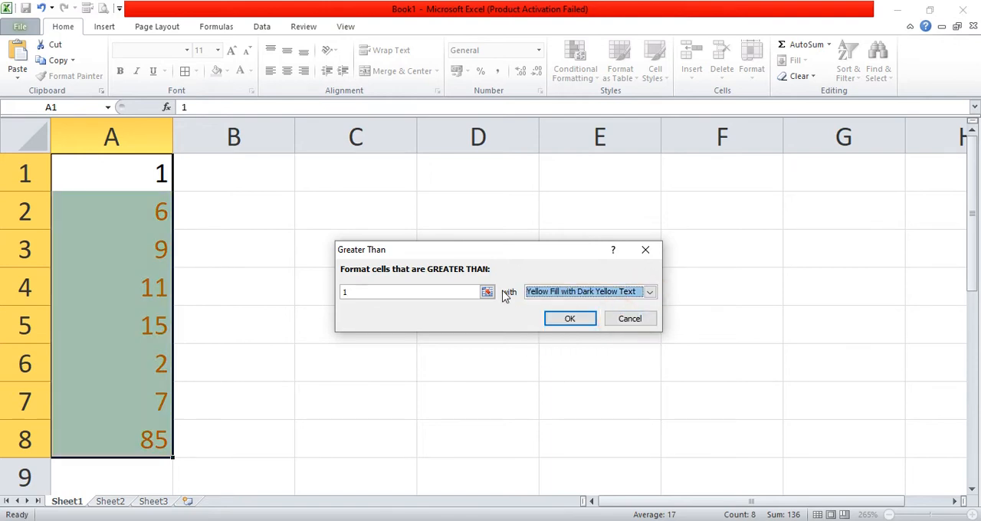
- Change the Greater Than threshold to 10 and apply the rule to the numbers in column A
click(460, 293)
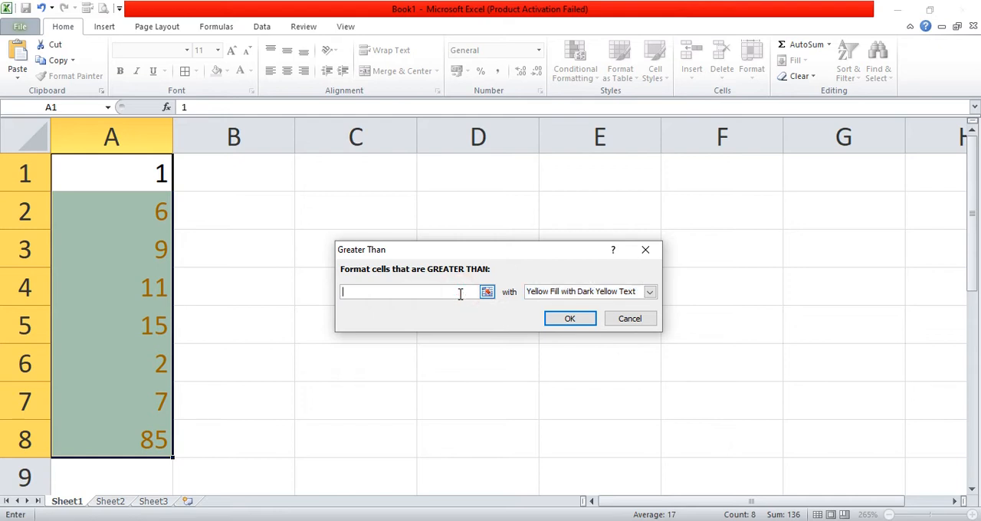
text(0)
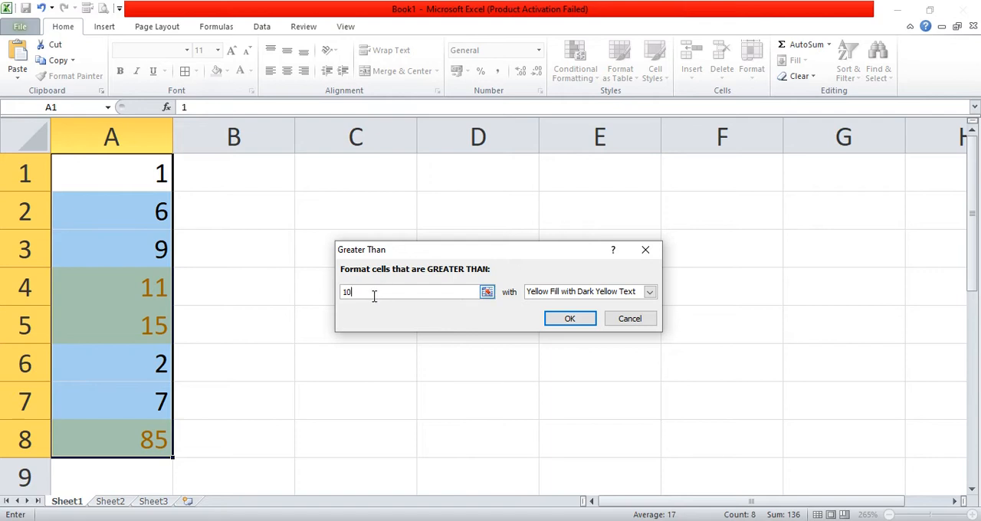
click(568, 319)
click(247, 308)
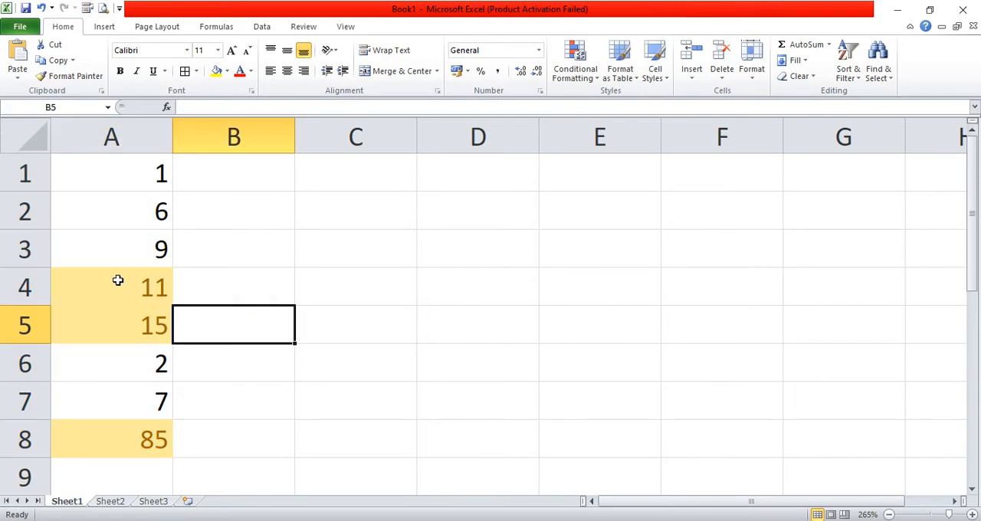
drag(118, 285, 133, 337)
click(277, 335)
- Clear both contents and formatting from A1:A8, and undo that clearing
drag(127, 181, 143, 441)
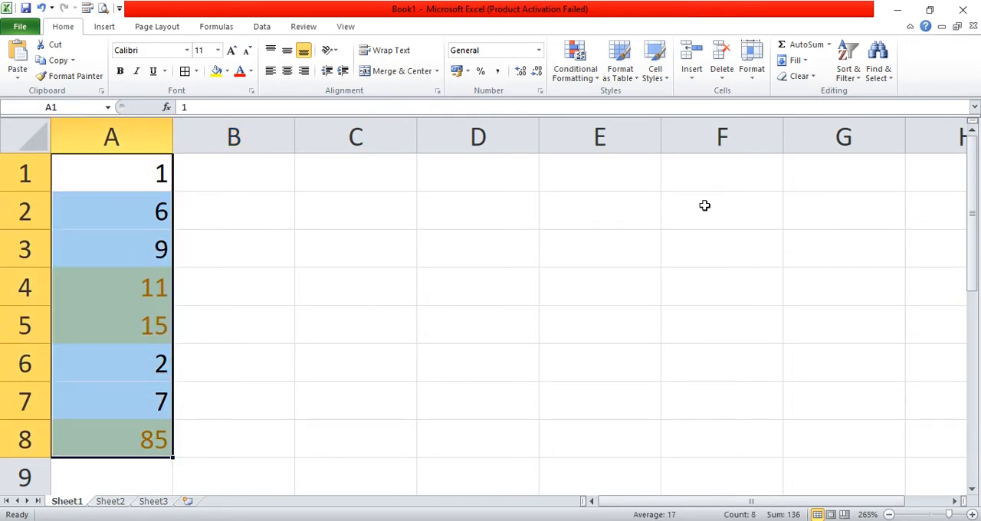
click(811, 80)
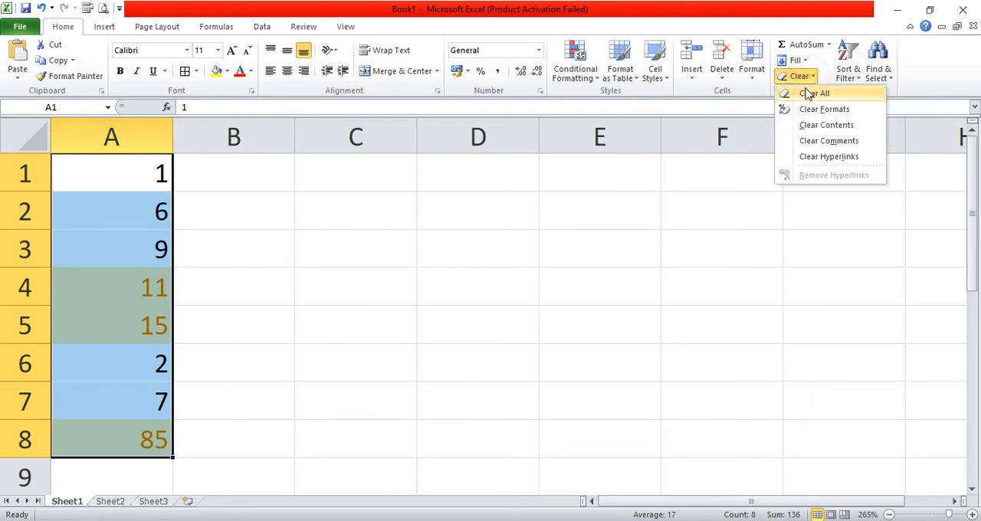
click(807, 94)
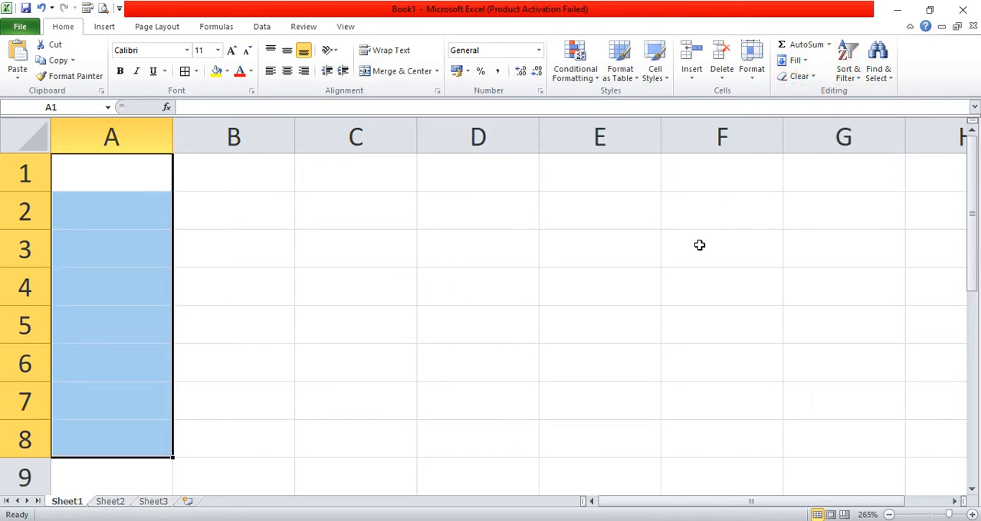
key(ctrl+z)
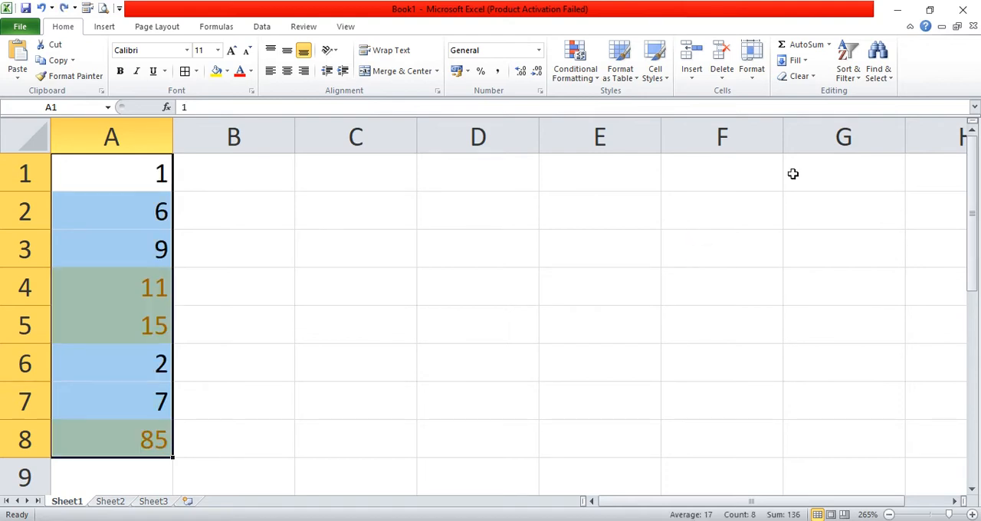
- Clear only the formats from A1:A8, keeping the numbers
click(850, 73)
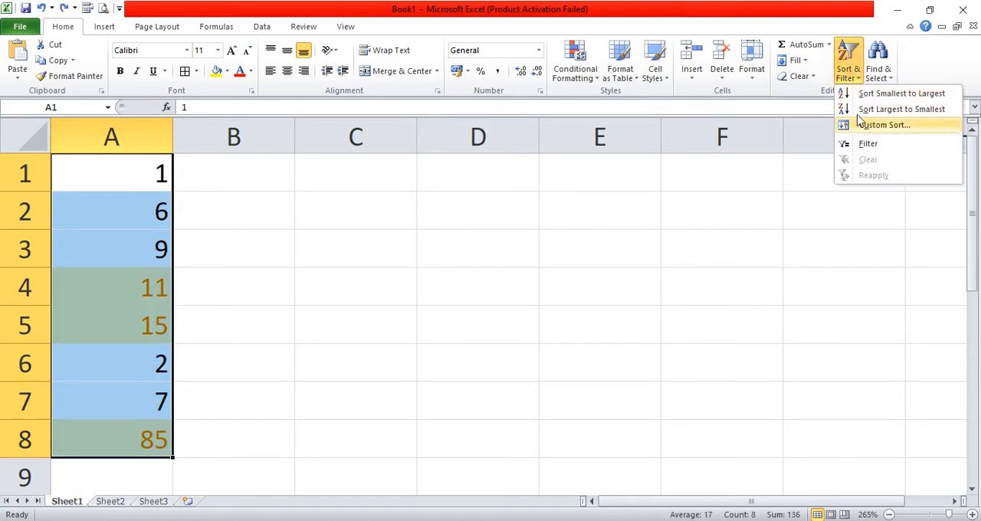
click(799, 78)
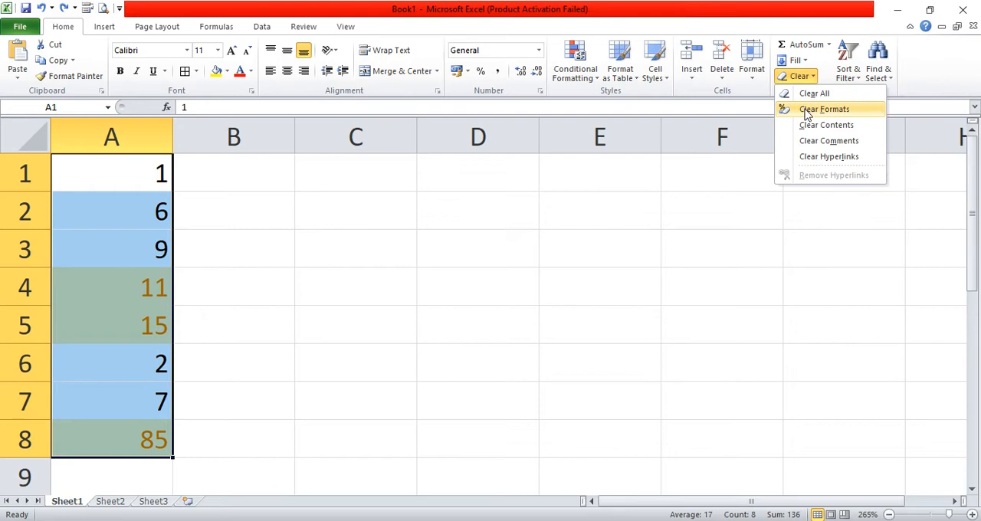
click(805, 111)
click(557, 260)
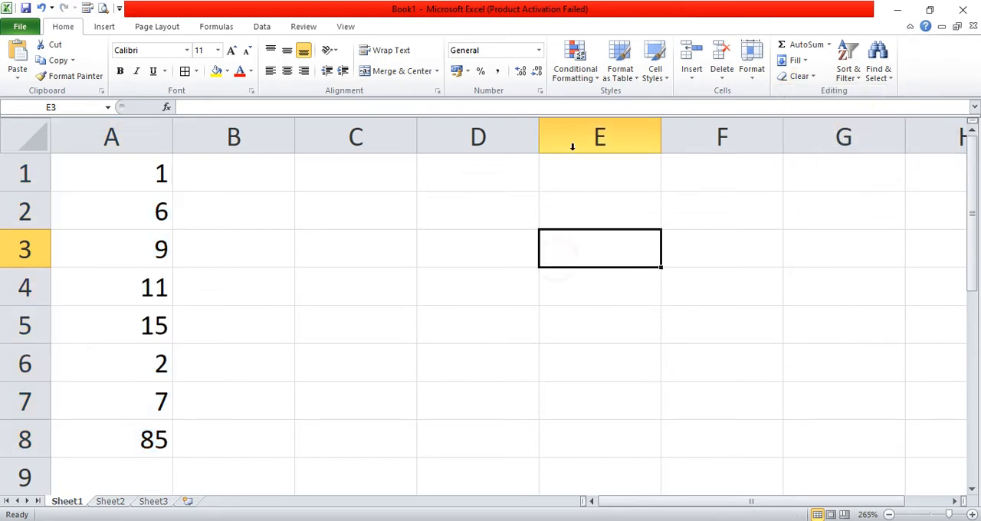
click(592, 87)
mouse_move(622, 103)
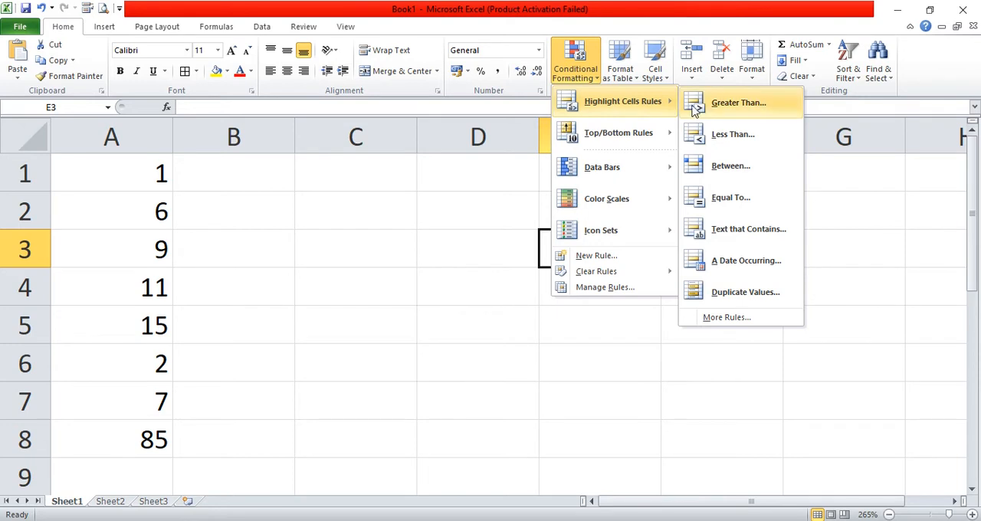
click(721, 142)
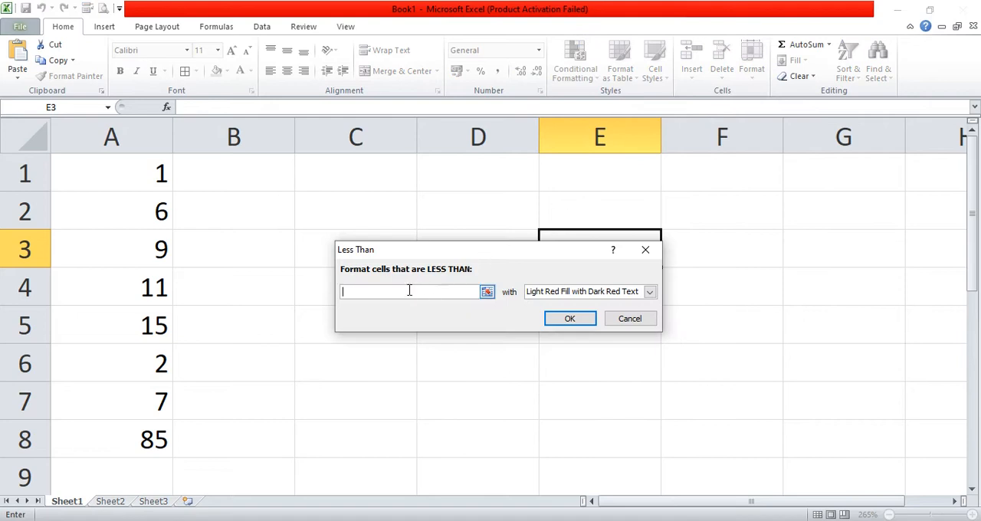
drag(382, 255, 347, 216)
click(582, 282)
click(357, 256)
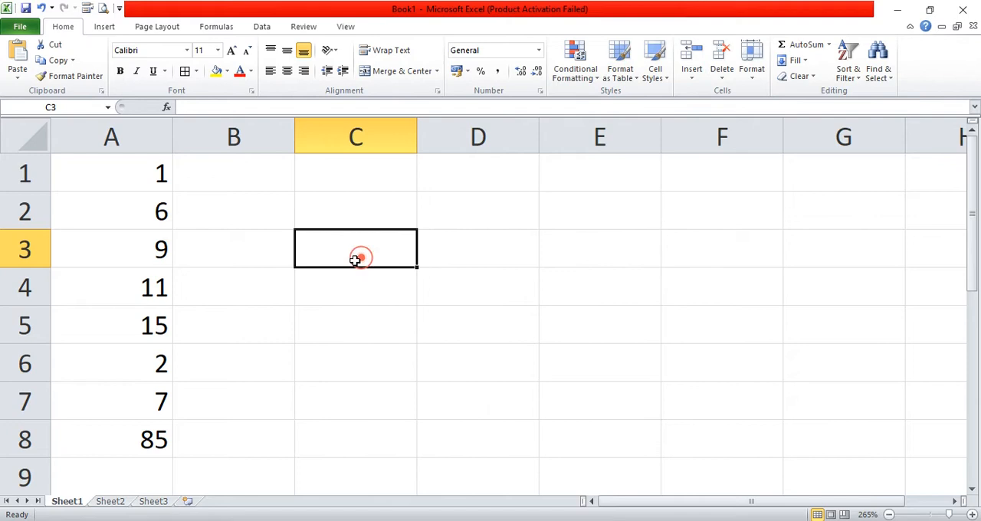
- Apply a Less Than highlight rule to A1:A8 with threshold 10 and Light Red Fill with Dark Red Text
drag(149, 179, 148, 437)
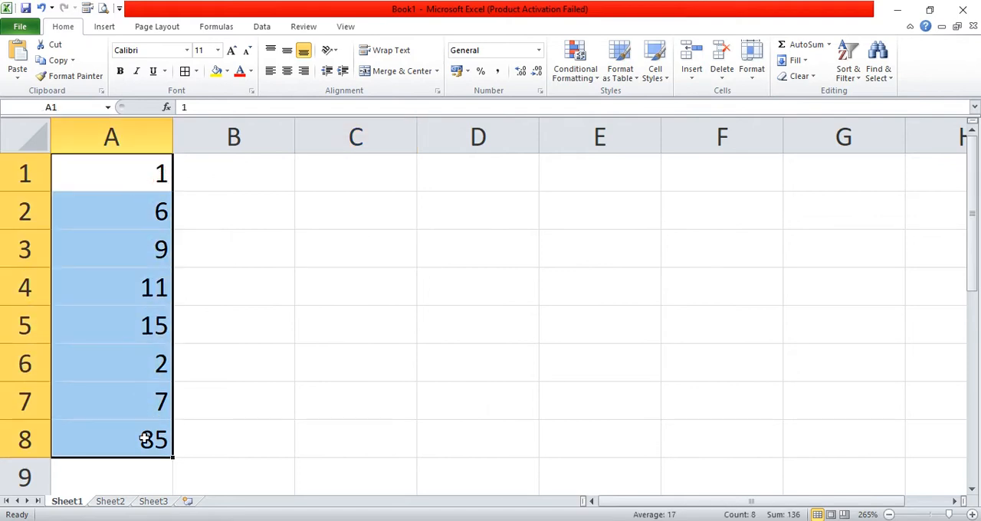
click(589, 76)
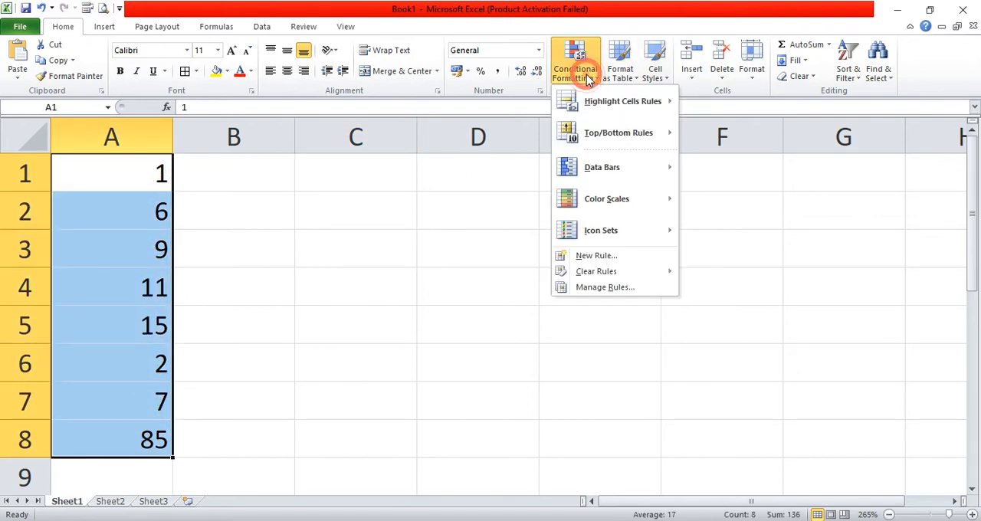
mouse_move(585, 115)
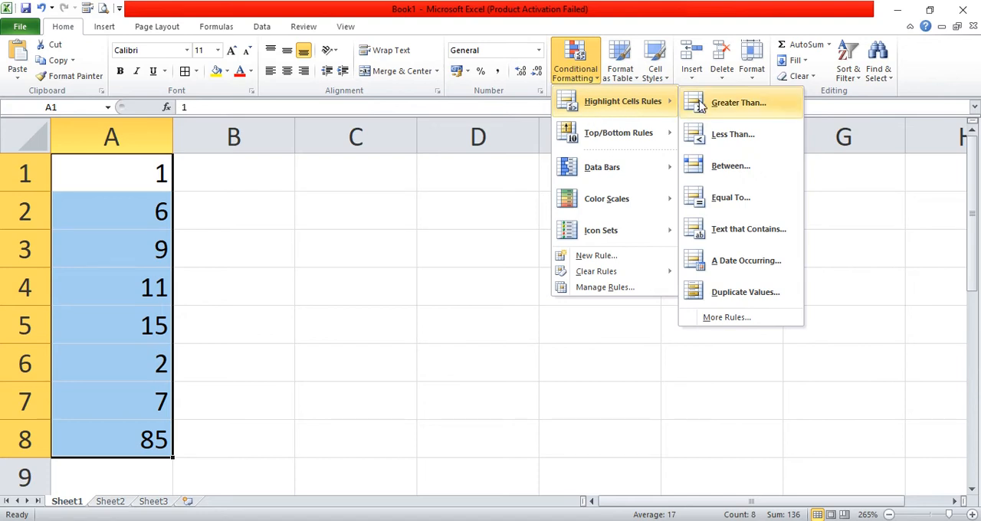
click(732, 135)
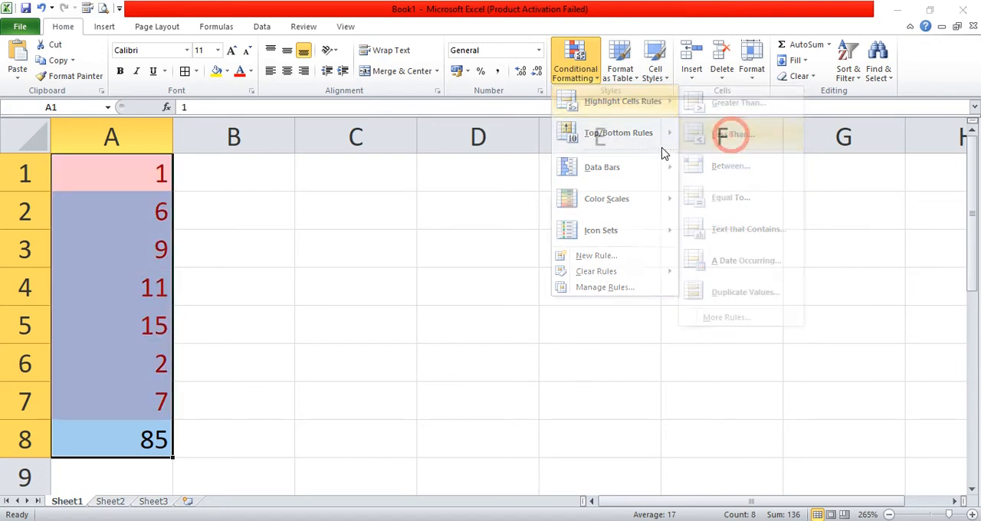
click(403, 254)
drag(340, 255, 300, 250)
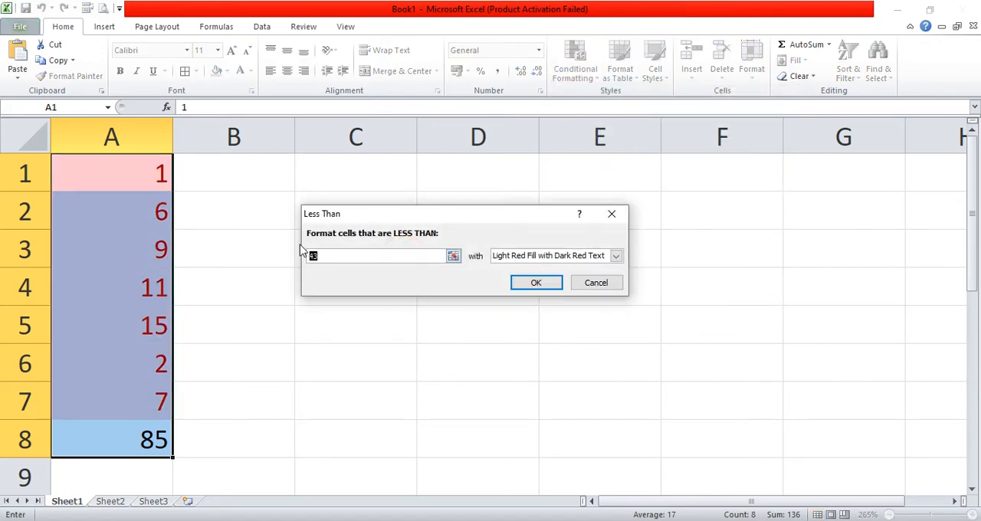
text(40)
key(BackSpace)
key(BackSpace)
text(10)
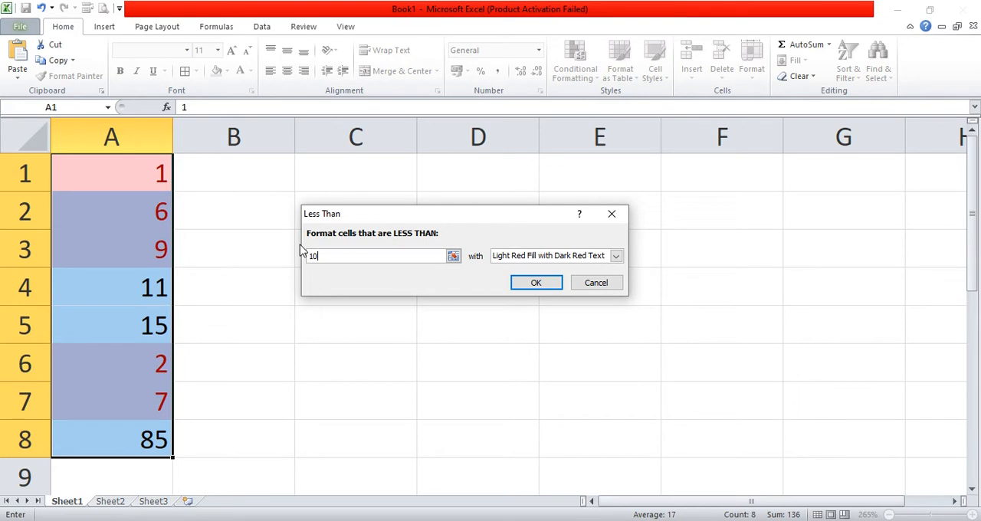
click(535, 283)
click(295, 270)
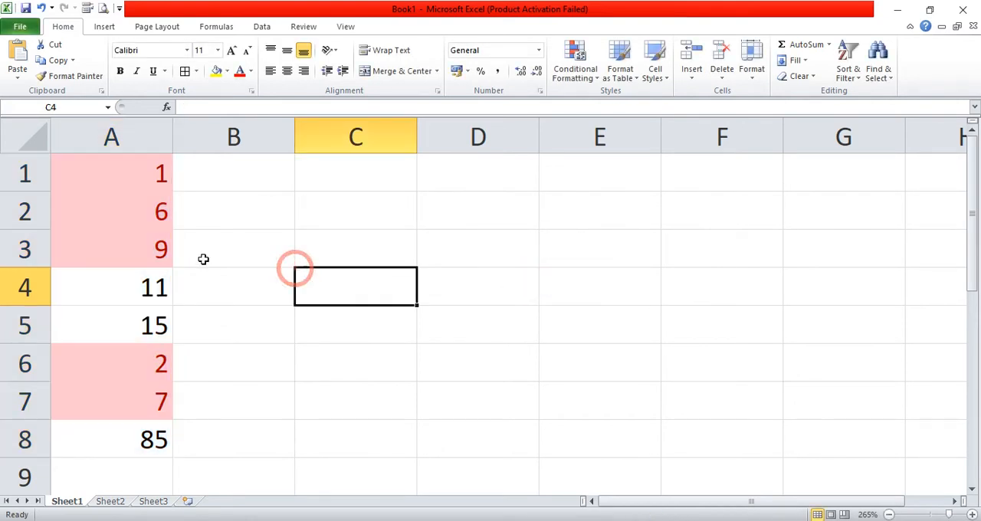
- Center the numbers in A1:A8 horizontally
drag(136, 174, 145, 428)
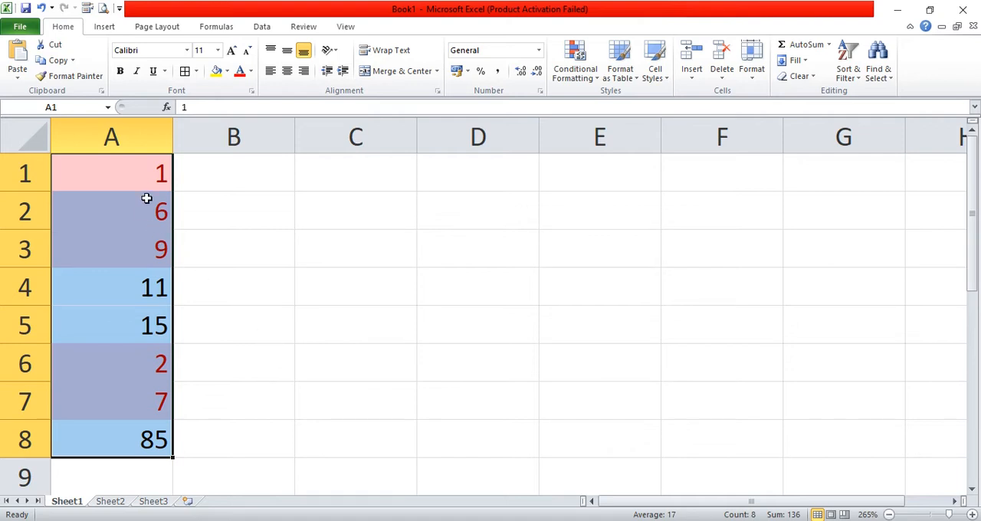
click(286, 70)
click(226, 201)
click(256, 263)
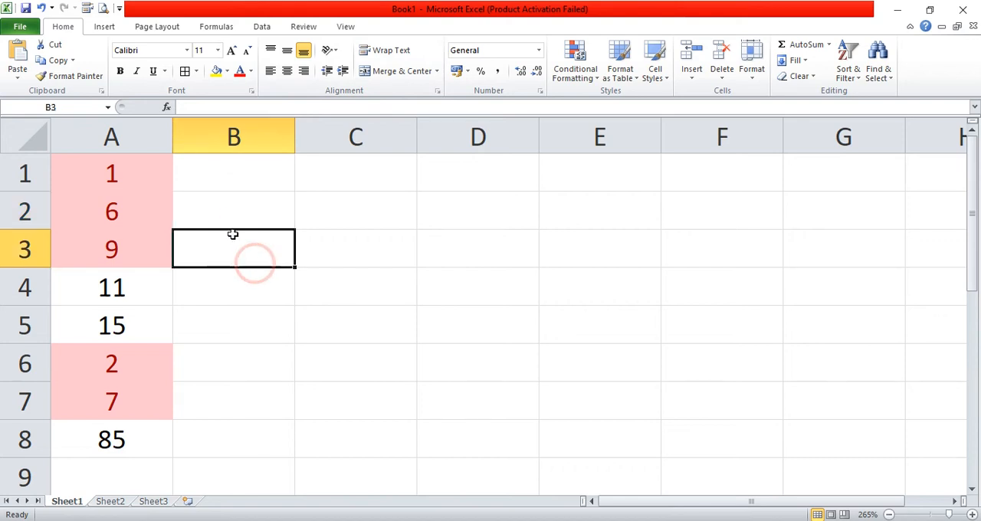
click(164, 170)
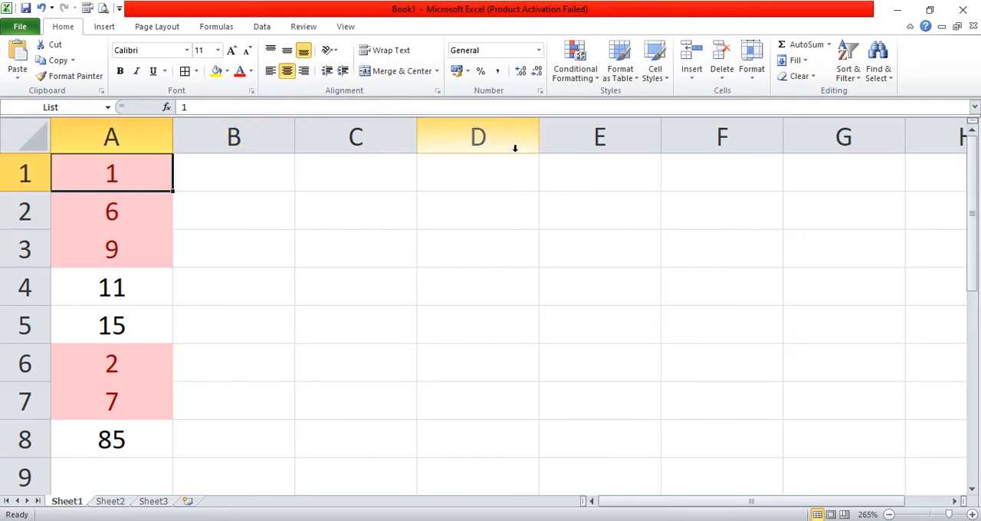
click(591, 82)
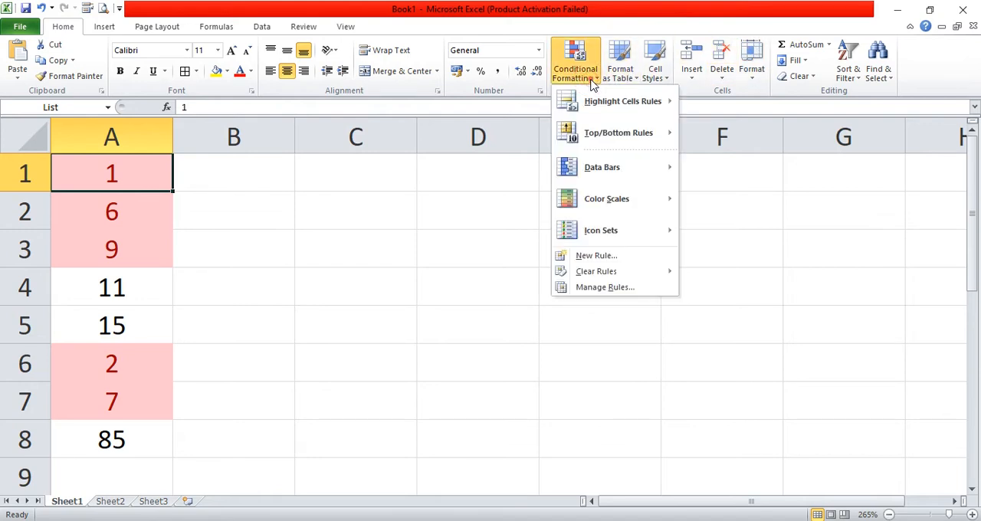
mouse_move(606, 106)
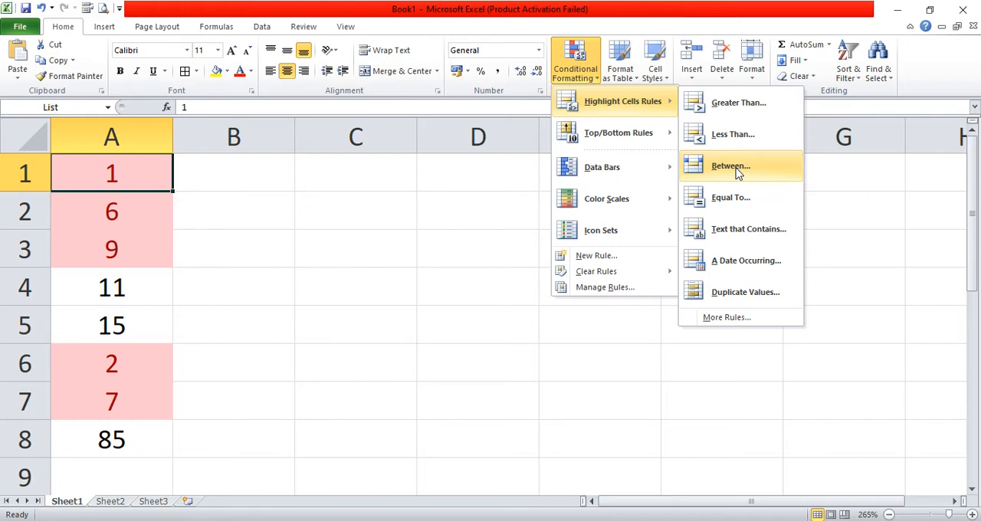
click(485, 259)
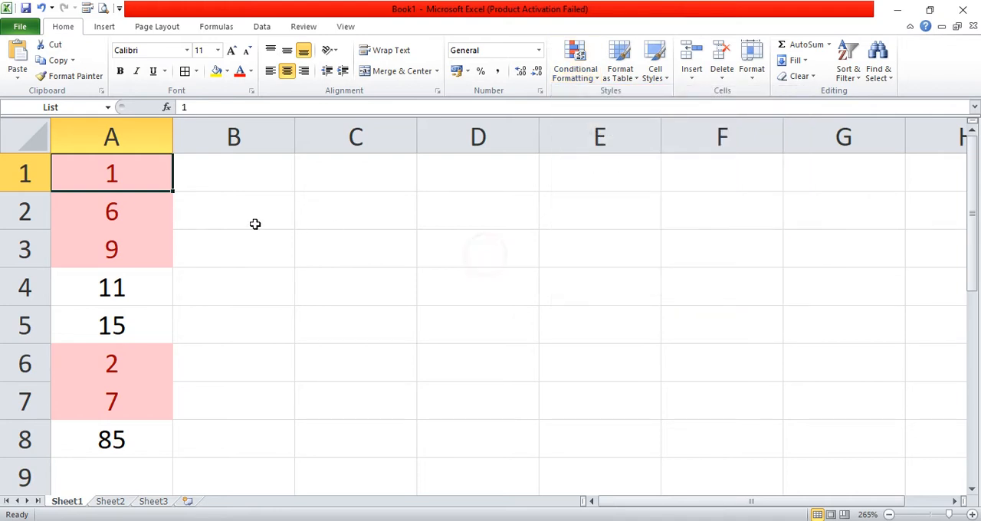
- Clear the highlight rule and centering from A1:A8 by removing only the formats
drag(140, 179, 136, 437)
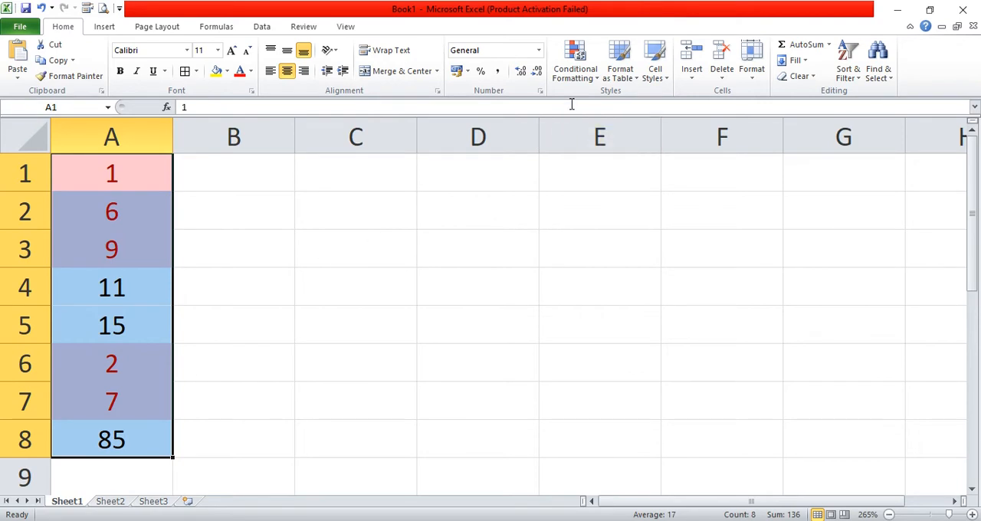
click(796, 77)
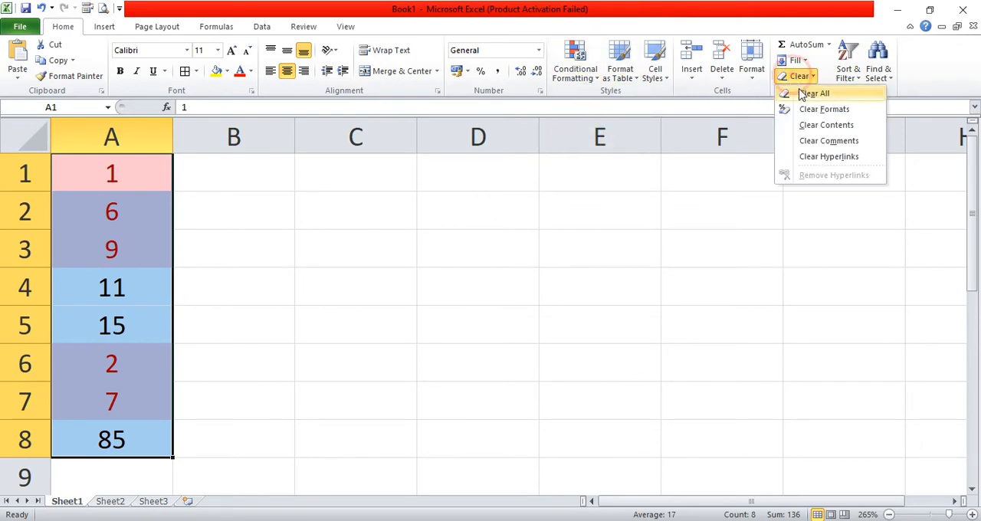
click(811, 110)
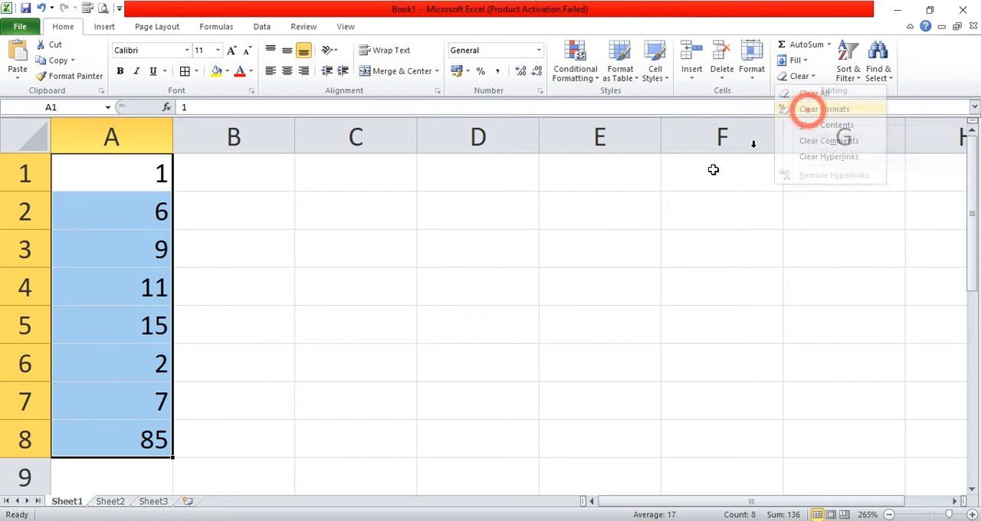
- Apply a Between highlight rule to A1:A8 for values from 15 to 20 with Light Red Fill with Dark Red Text
click(592, 84)
mouse_move(605, 102)
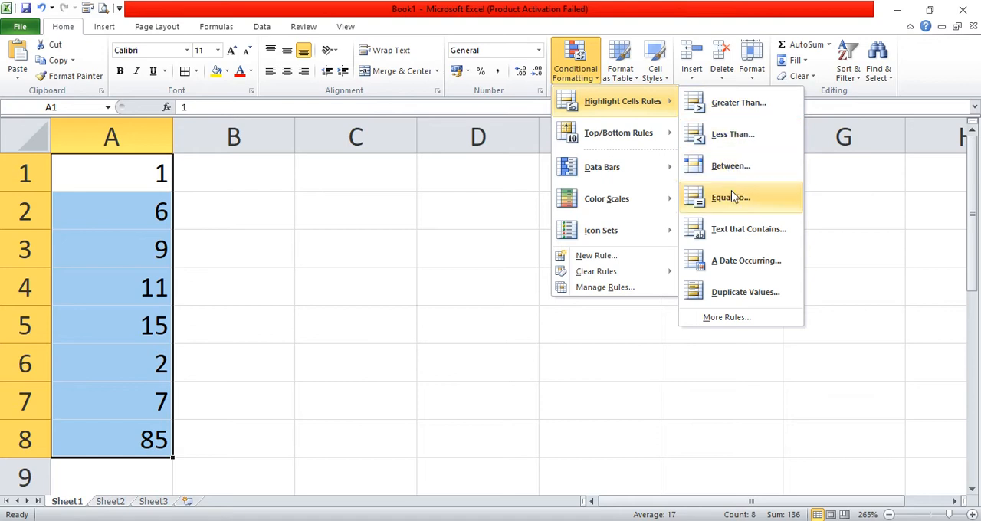
click(736, 165)
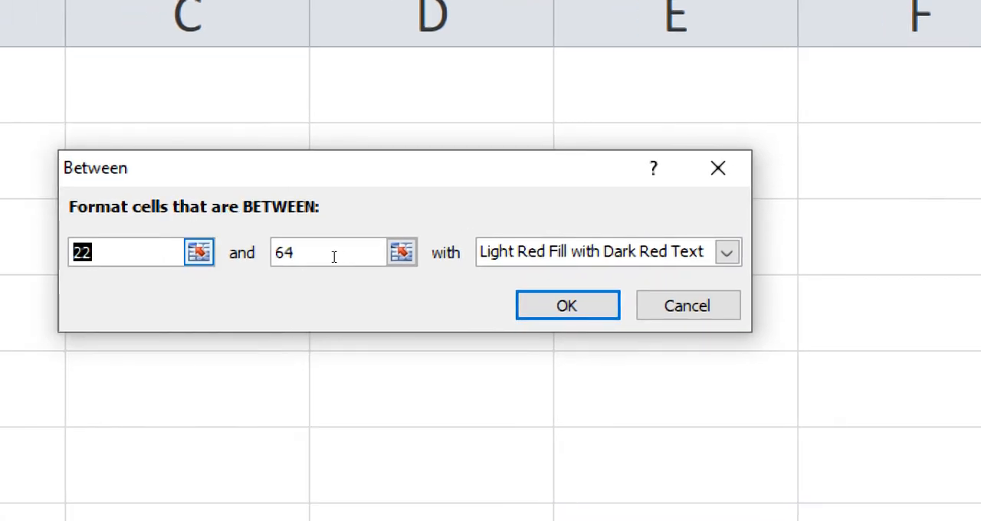
key(BackSpace)
text(15-20)
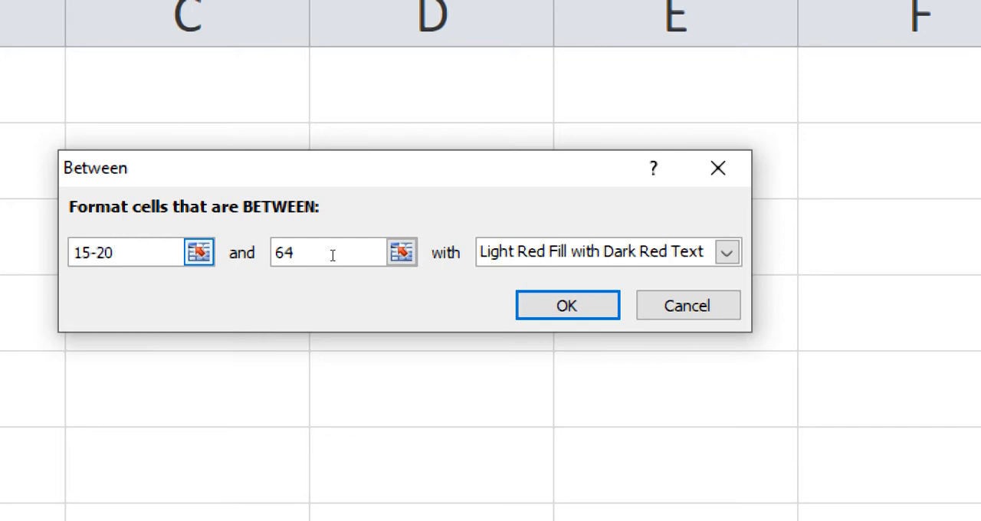
key(BackSpace)
key(BackSpace)
key(Tab)
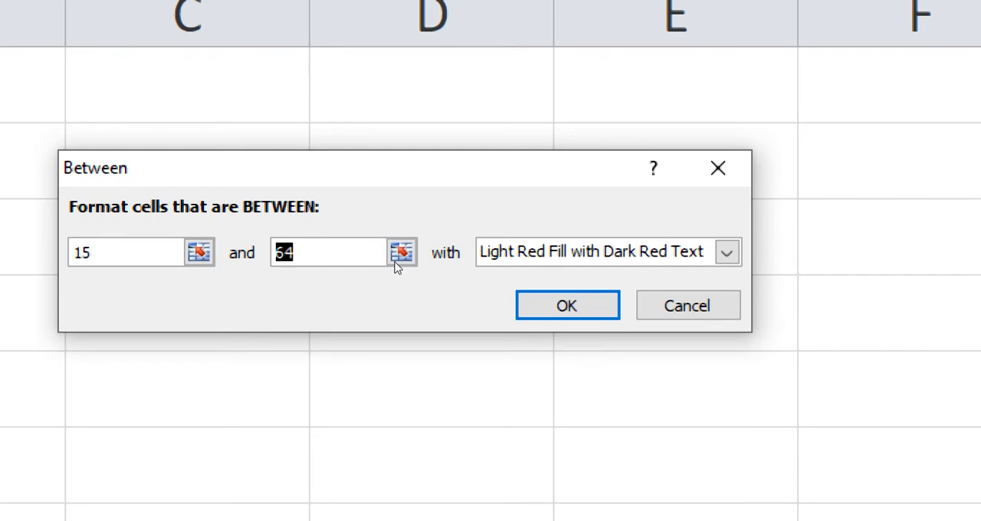
text(20)
click(556, 288)
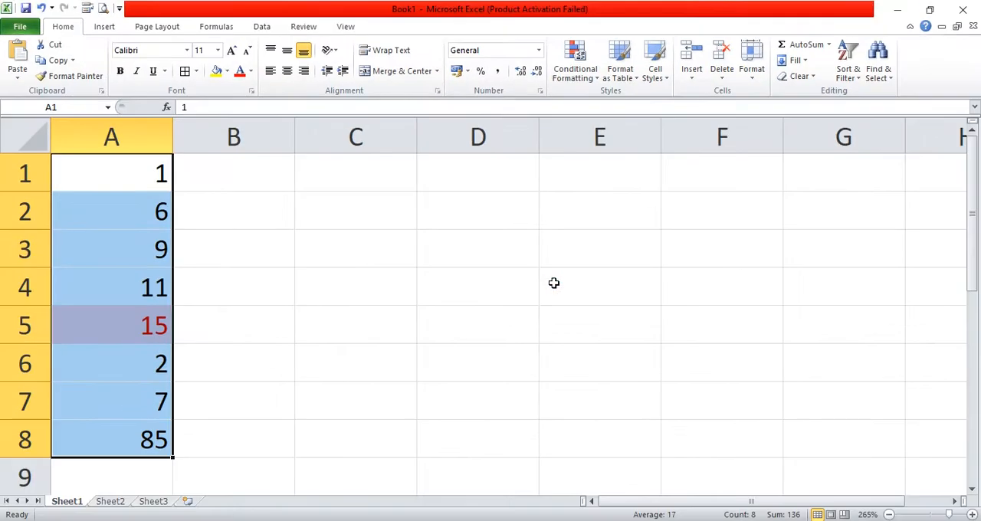
click(193, 299)
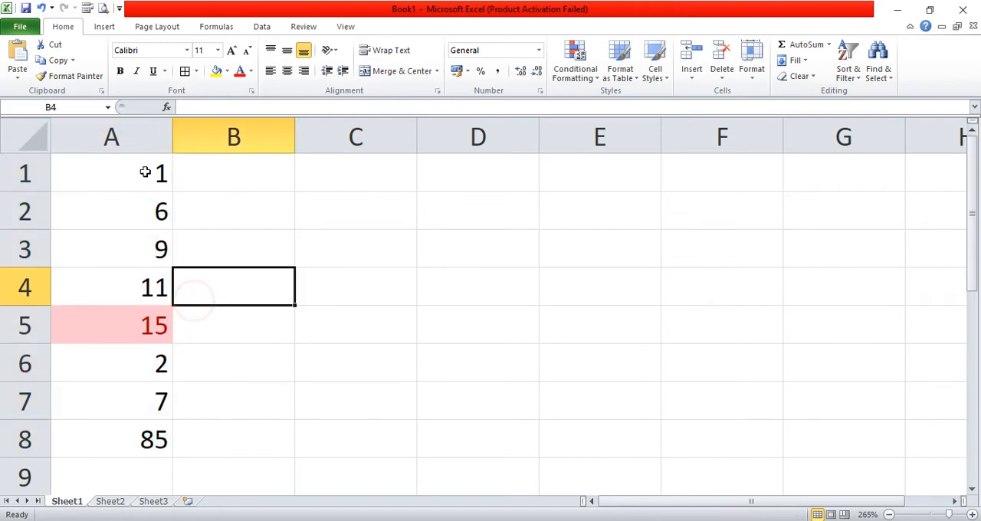
- Add another Between highlight rule to A1:A8 for values from 6 to 15 with Light Red Fill with Dark Red Text
drag(146, 171, 133, 429)
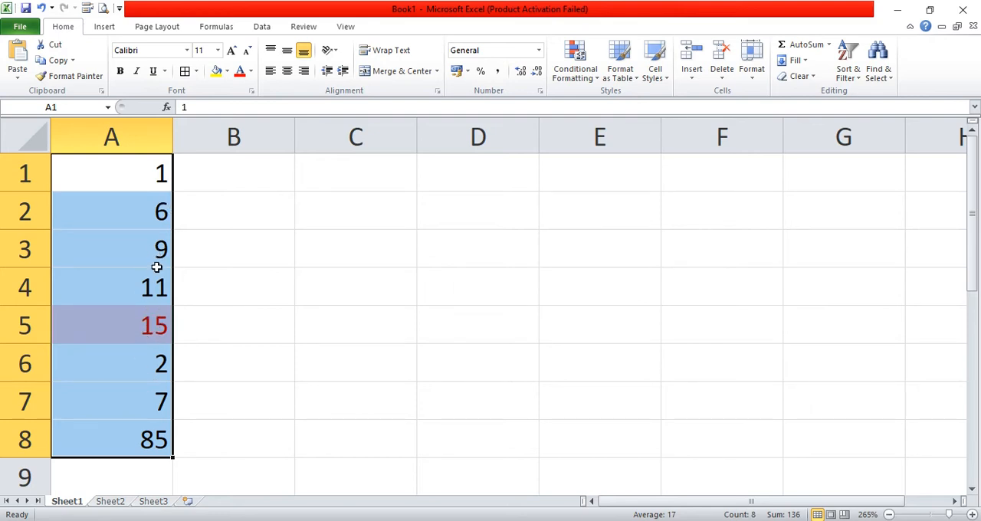
click(580, 81)
mouse_move(571, 102)
click(743, 166)
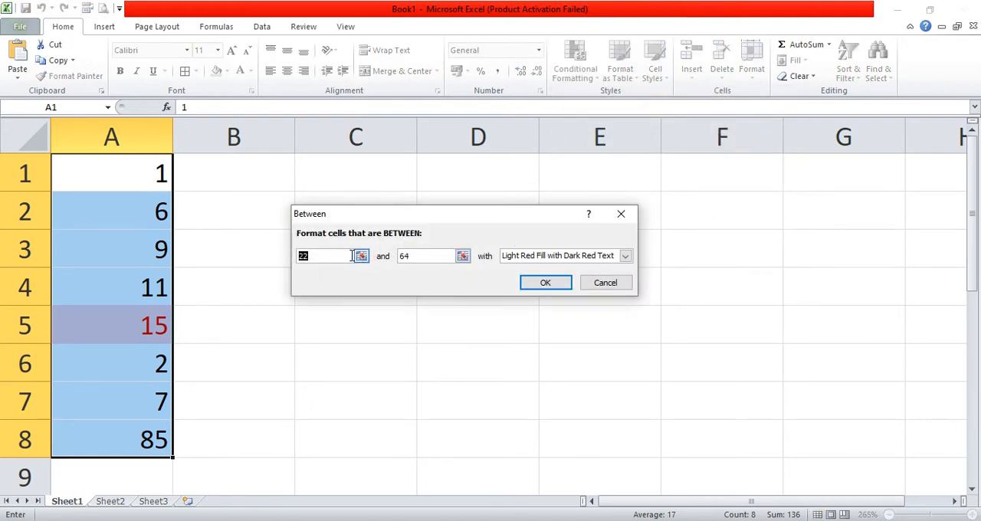
key(BackSpace)
text(6)
click(428, 255)
key(BackSpace)
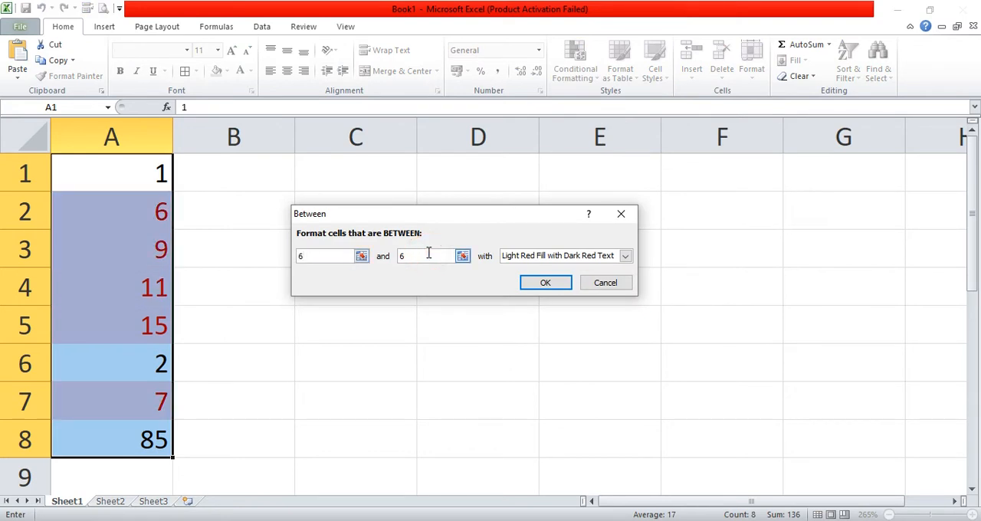
key(BackSpace)
text(15)
click(543, 282)
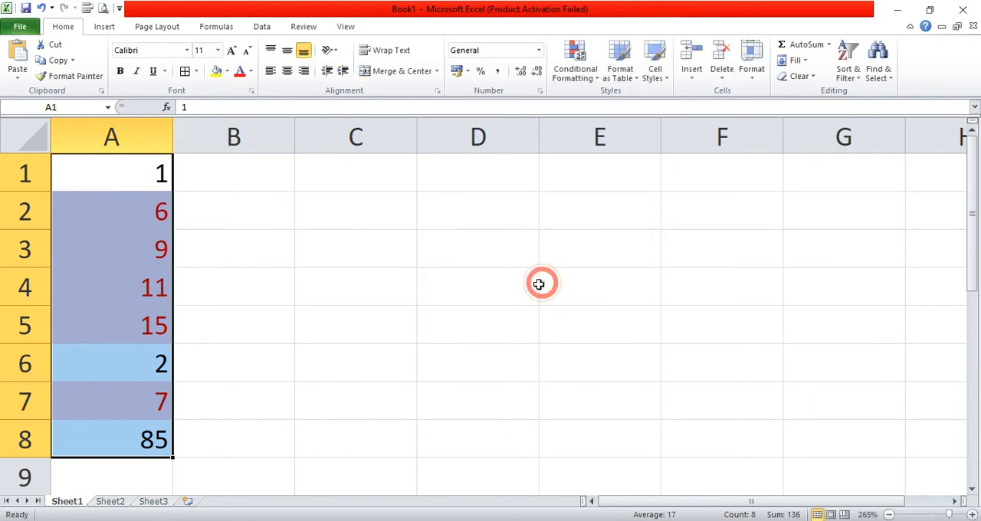
click(277, 268)
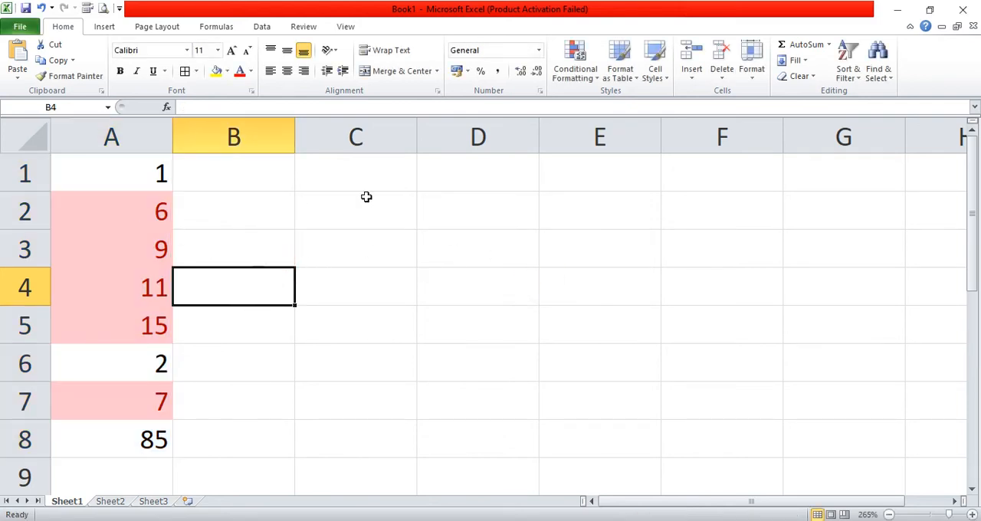
click(579, 84)
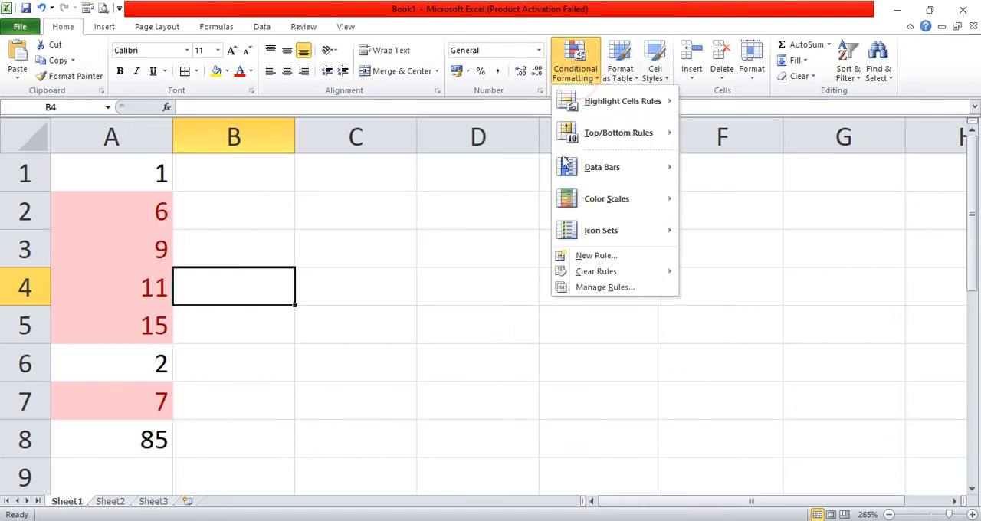
mouse_move(636, 101)
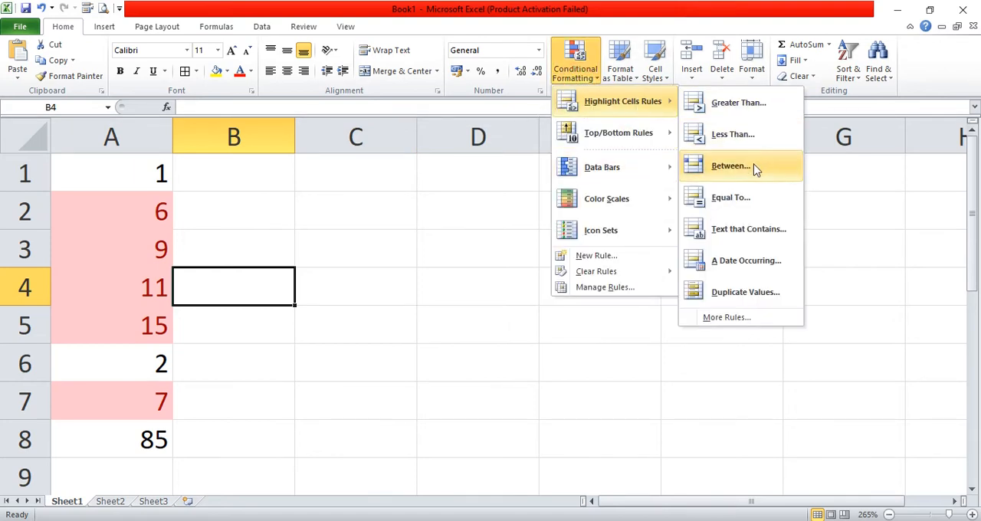
click(316, 288)
- Clear only the formats from A1:A8 to remove the Between highlighting
drag(139, 164, 155, 437)
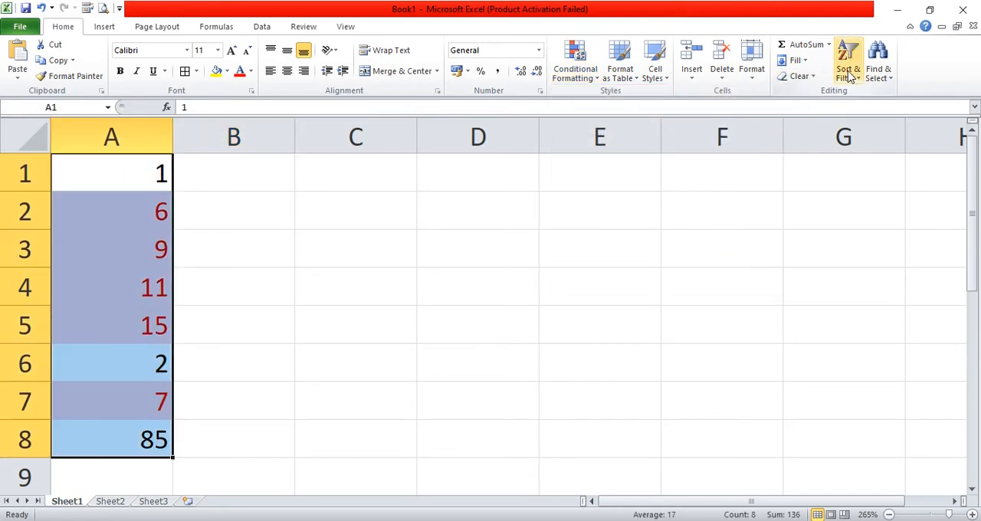
click(810, 77)
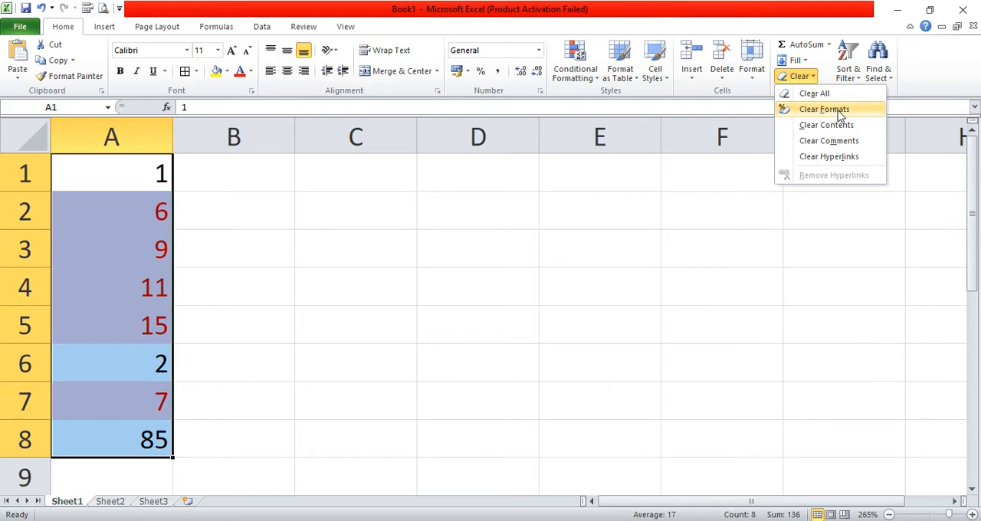
click(841, 111)
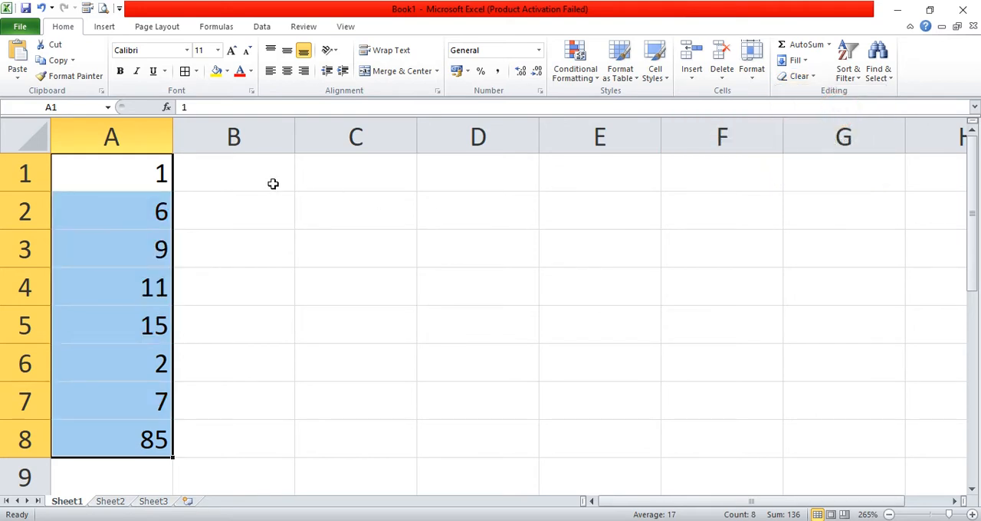
- Apply an Equal To highlight rule to A1:A8 for the value 11 with Light Red Fill with Dark Red Text
click(597, 82)
mouse_move(624, 107)
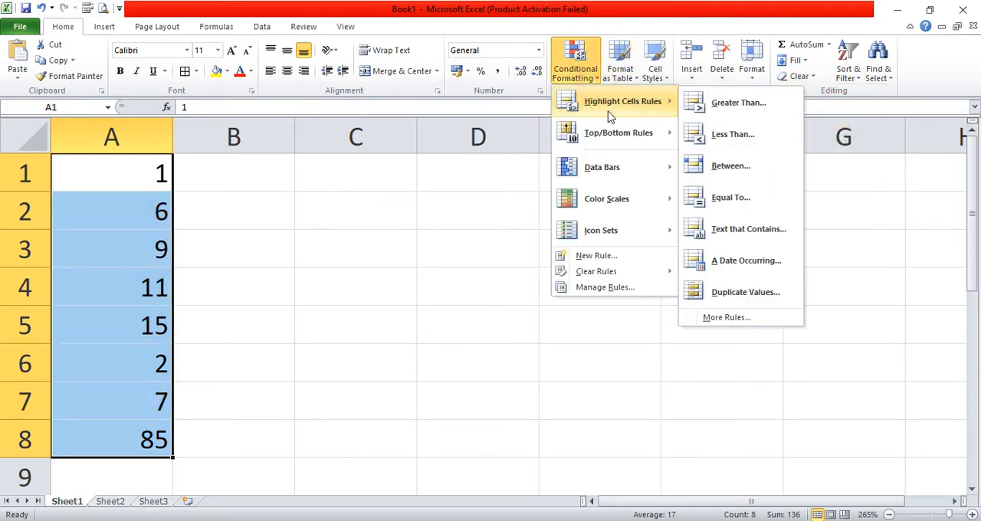
click(732, 197)
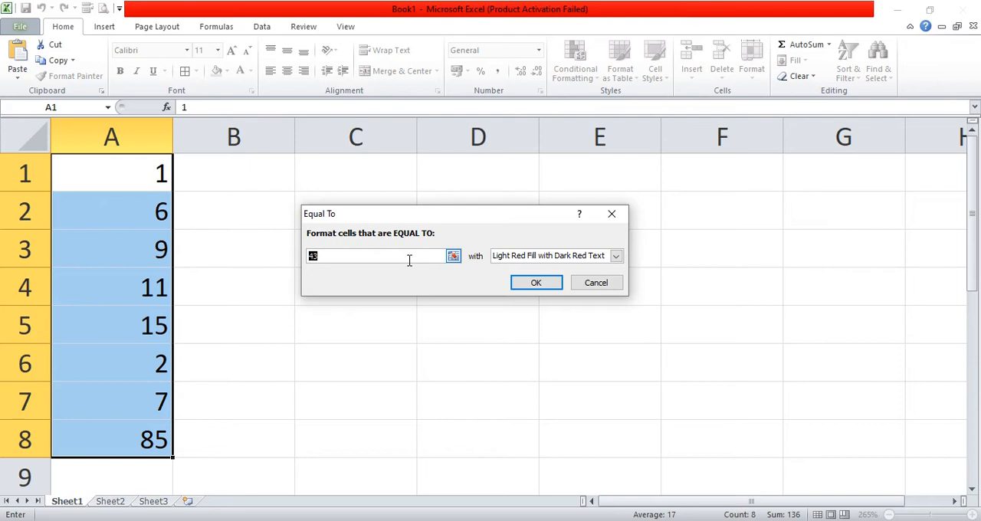
text(11)
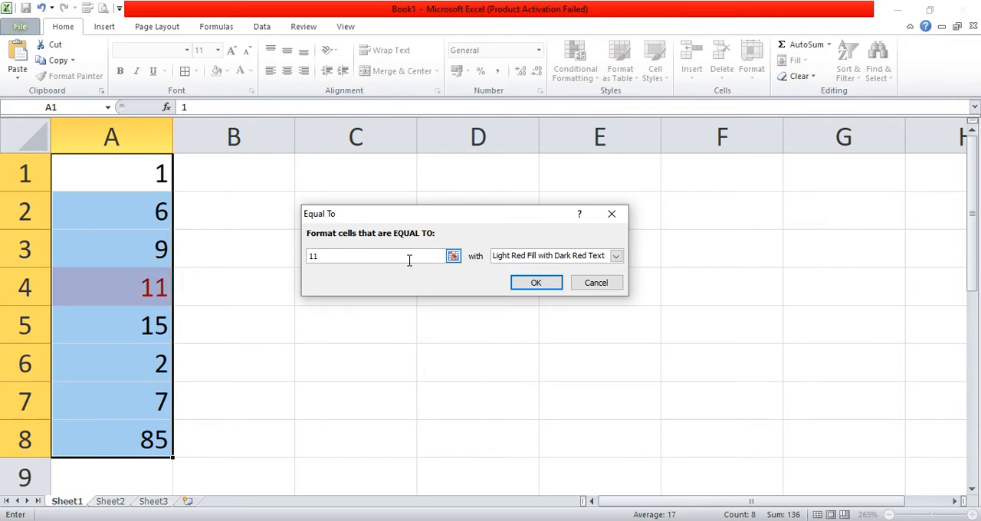
click(517, 282)
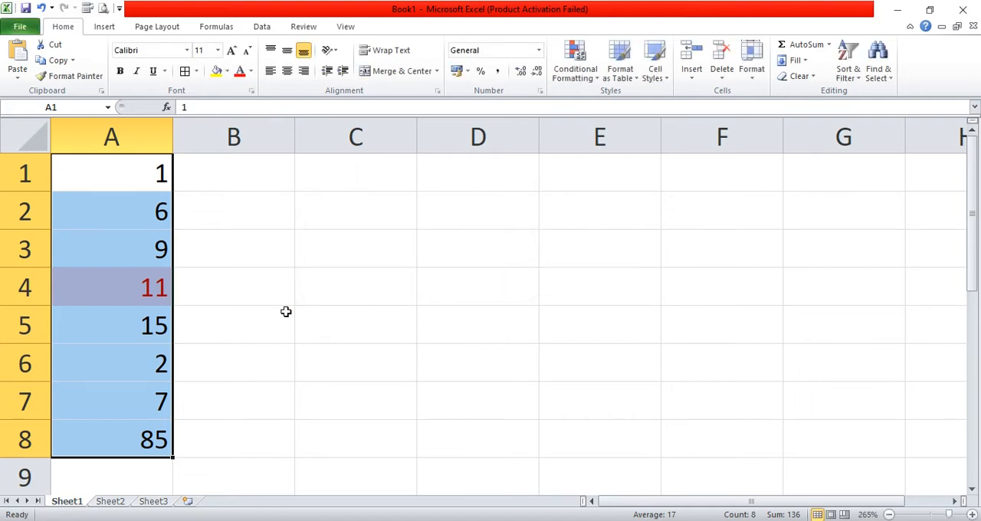
click(286, 312)
- Apply a Text That Contains highlight rule to A1:A8 for the text 1 with Light Red Fill with Dark Red Text
drag(143, 175, 153, 438)
click(583, 77)
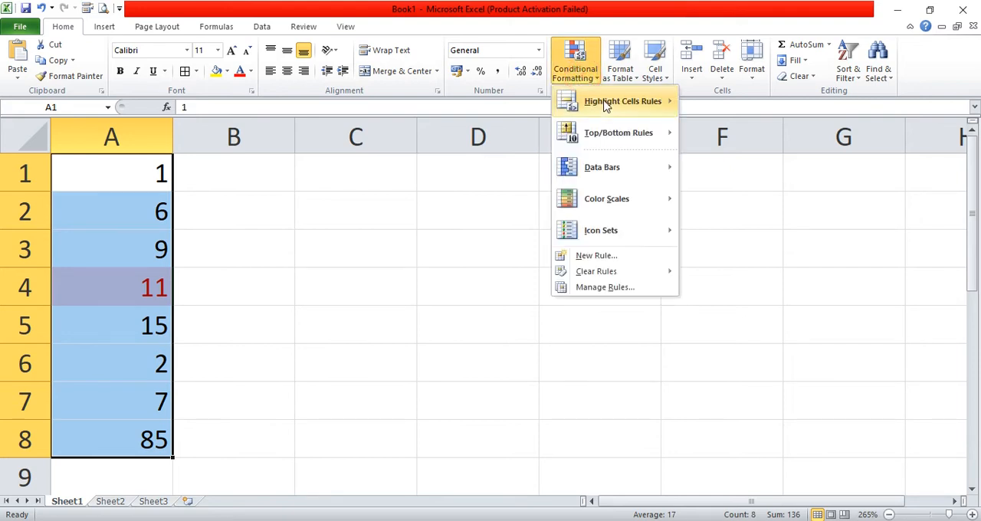
mouse_move(660, 104)
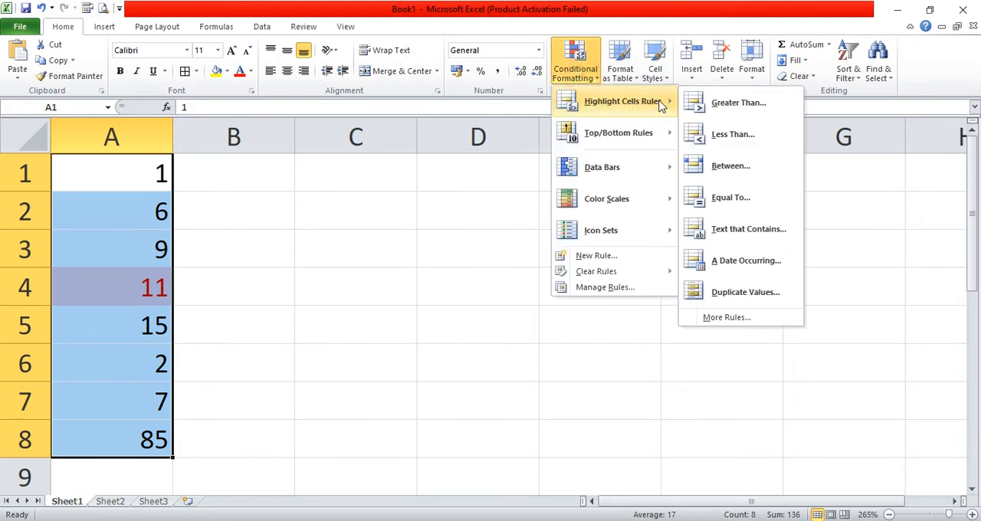
click(735, 229)
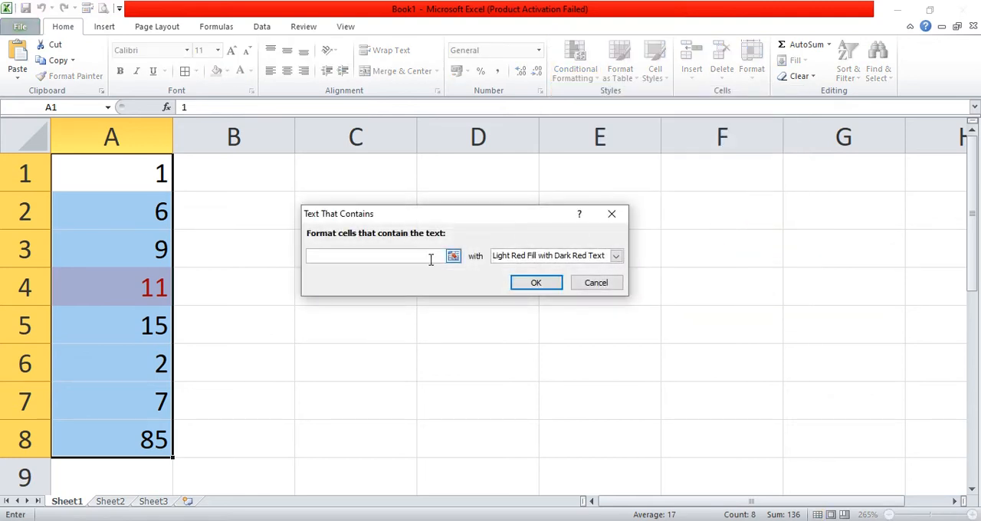
text(1)
key(Return)
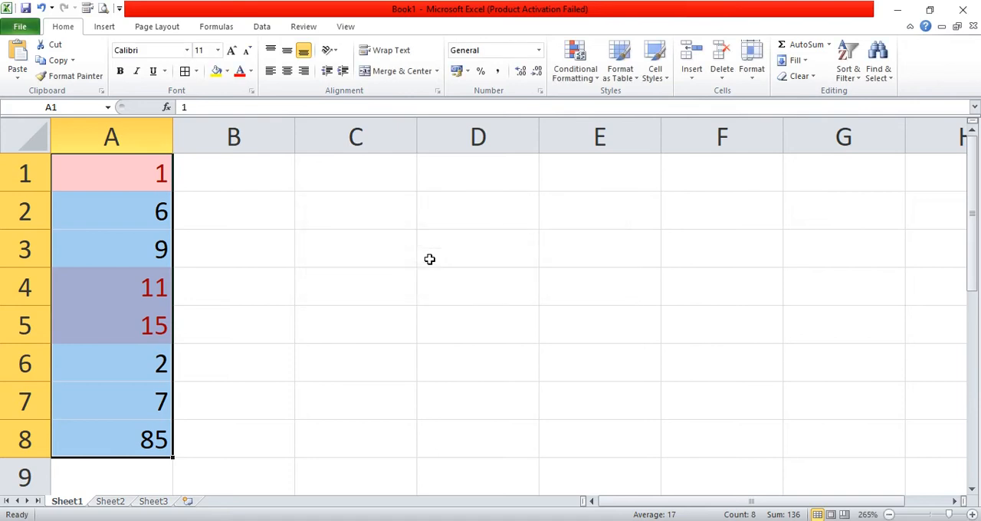
click(441, 271)
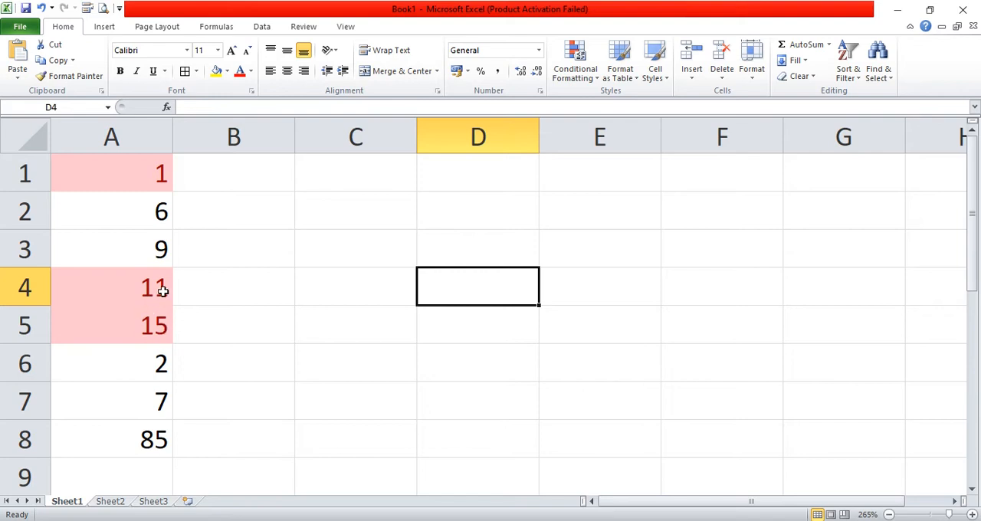
drag(143, 190, 154, 425)
click(230, 384)
- Enter Lahore, Karachi and Peshawar in cells B1 to B3
click(257, 175)
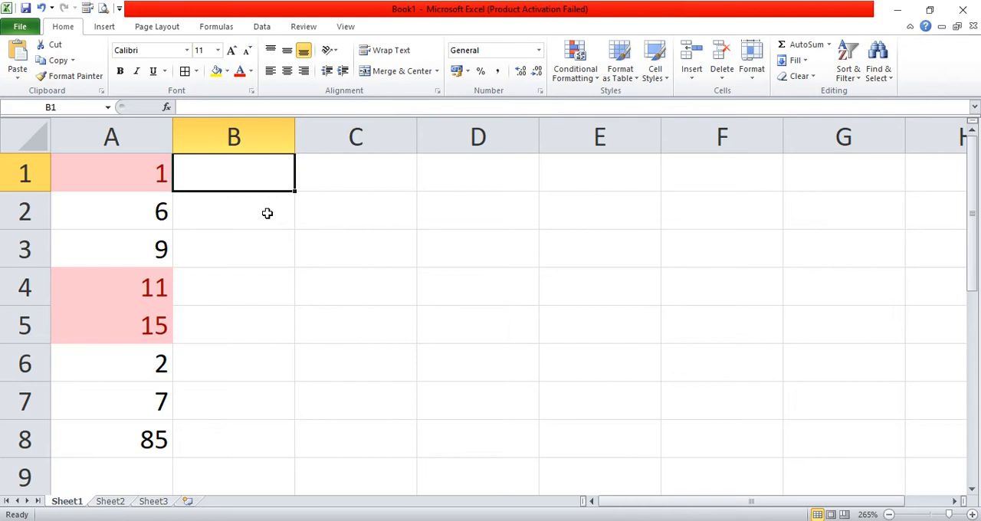
text(Lahore)
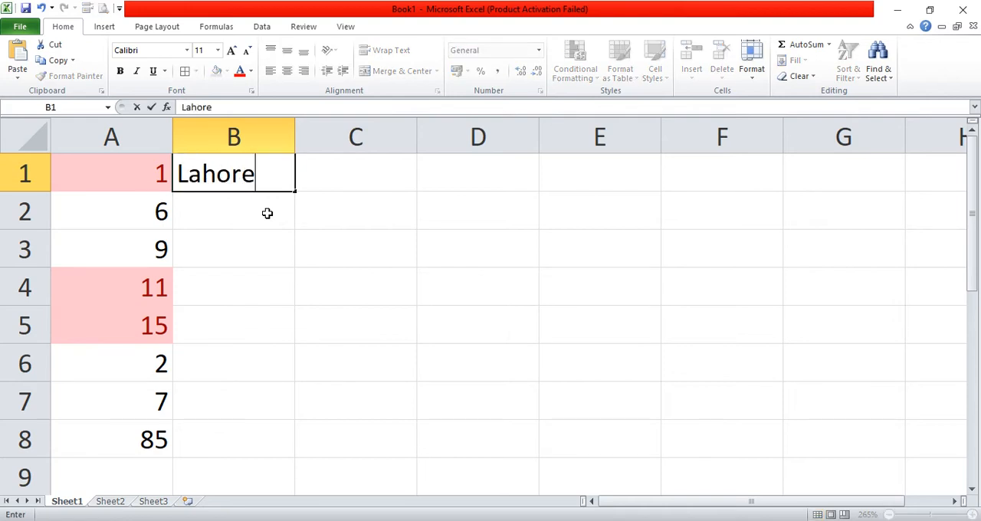
key(Return)
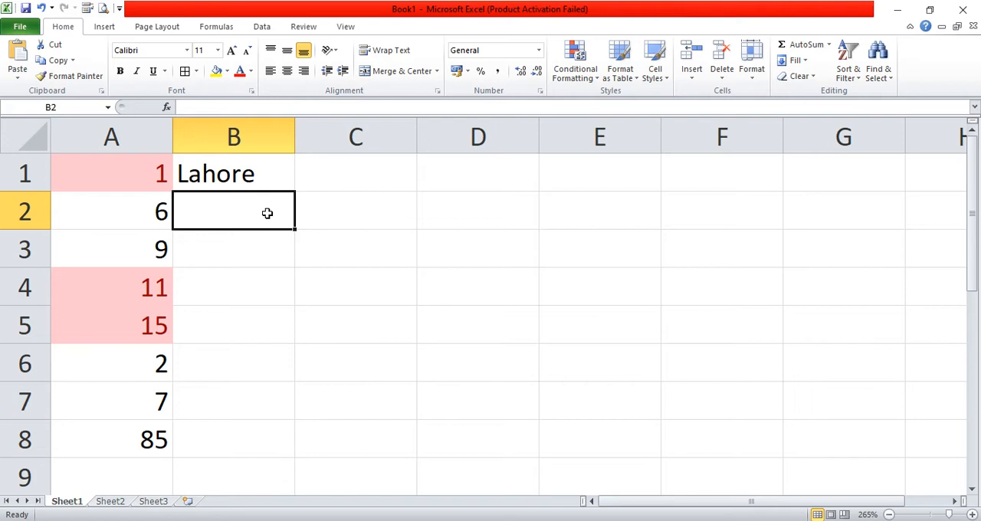
text(Karachi)
key(Return)
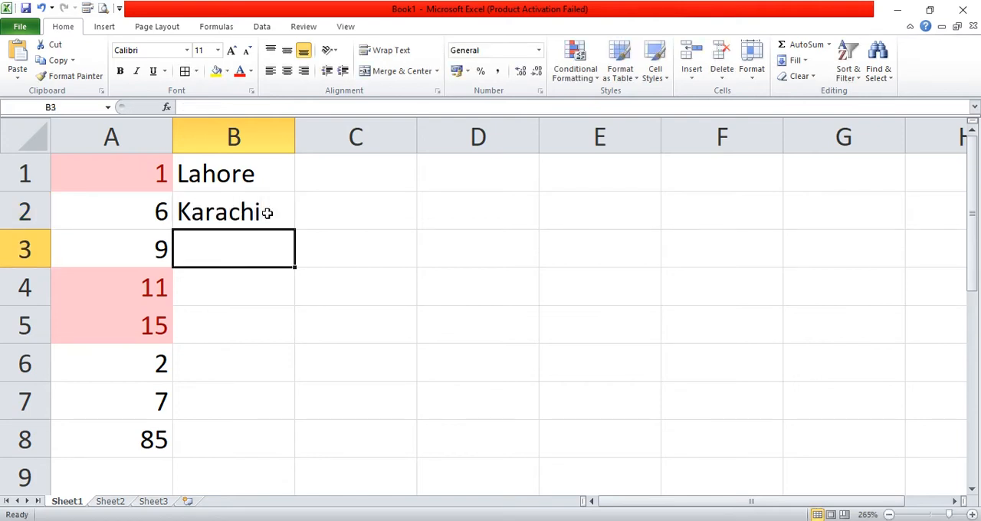
text(Peshawar)
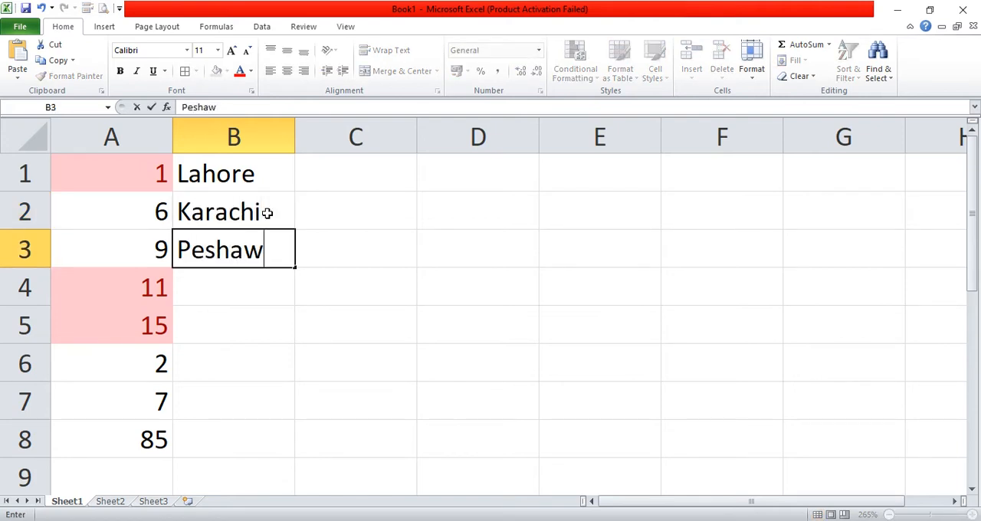
key(Return)
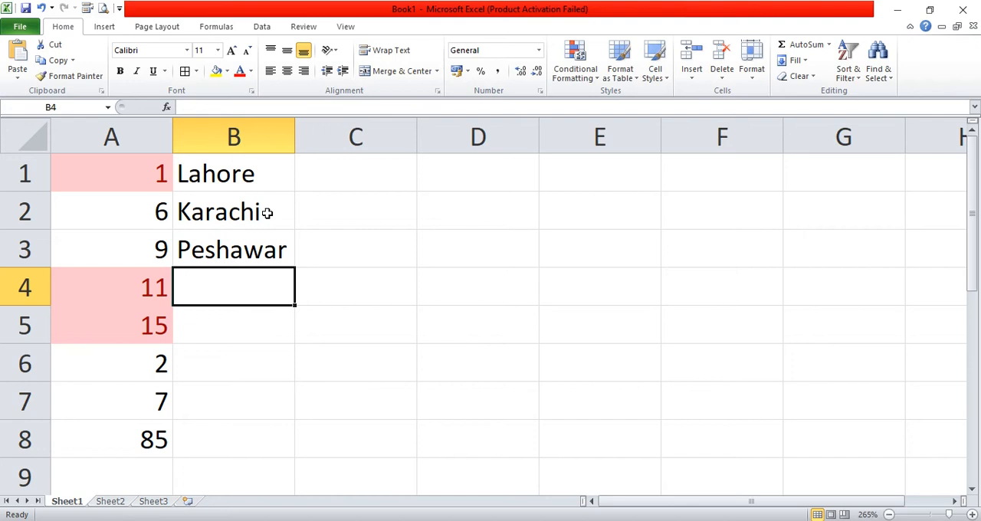
- Enter India, Pakistan and New Dehli in cells B4 to B6
text(India)
key(Return)
text(Pak)
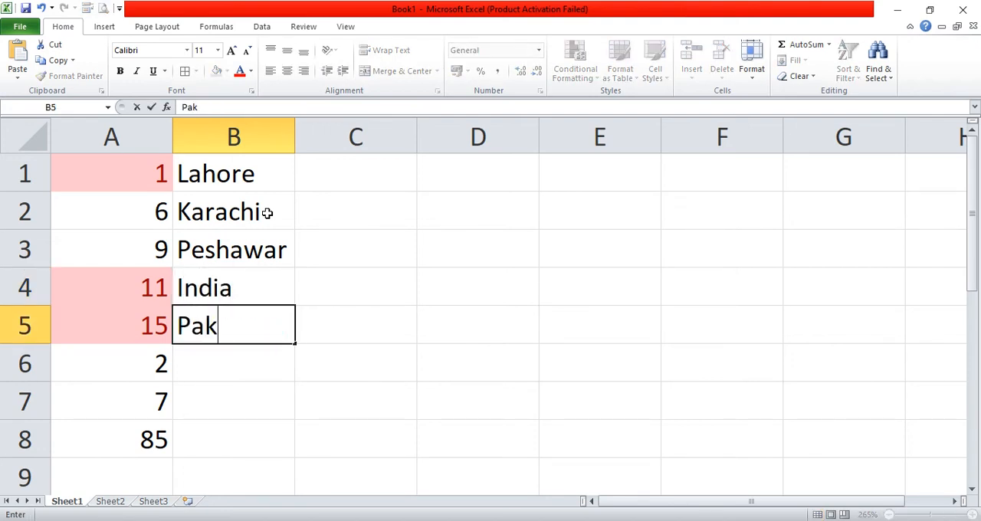
text(istan)
key(Return)
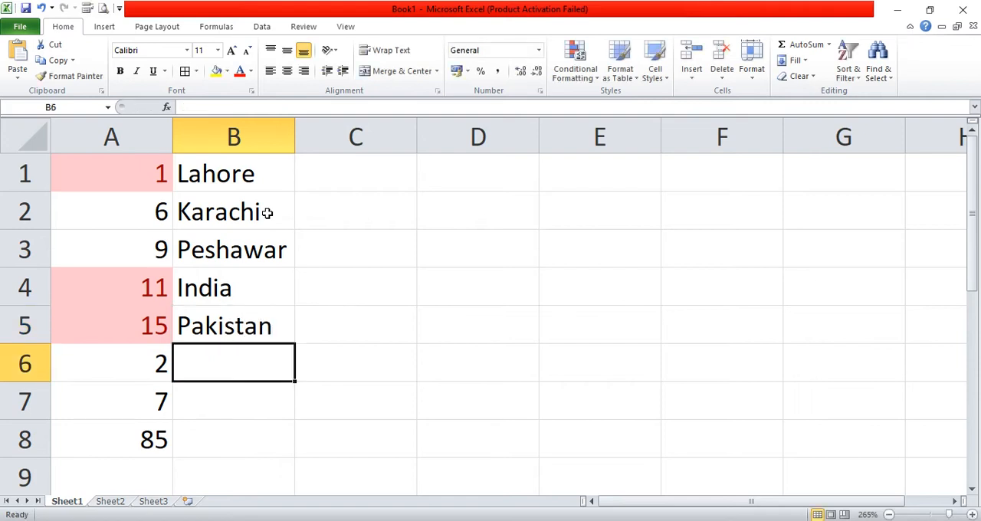
text(Ne)
text(w )
text(Dili)
key(BackSpace)
key(BackSpace)
key(BackSpace)
text(ehli)
key(Return)
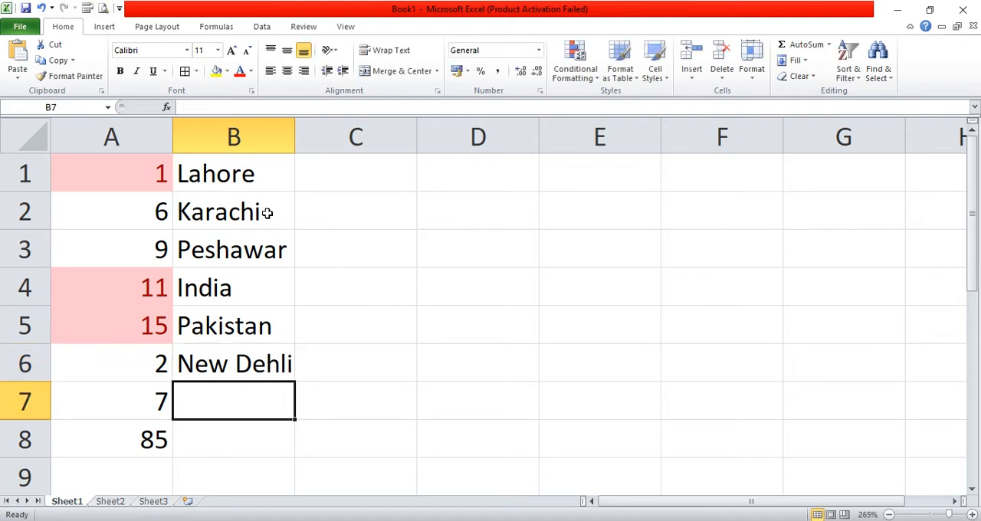
- Apply a Text That Contains highlight rule to B1:B6 for the text india with Yellow Fill with Dark Yellow Text
drag(234, 173, 226, 359)
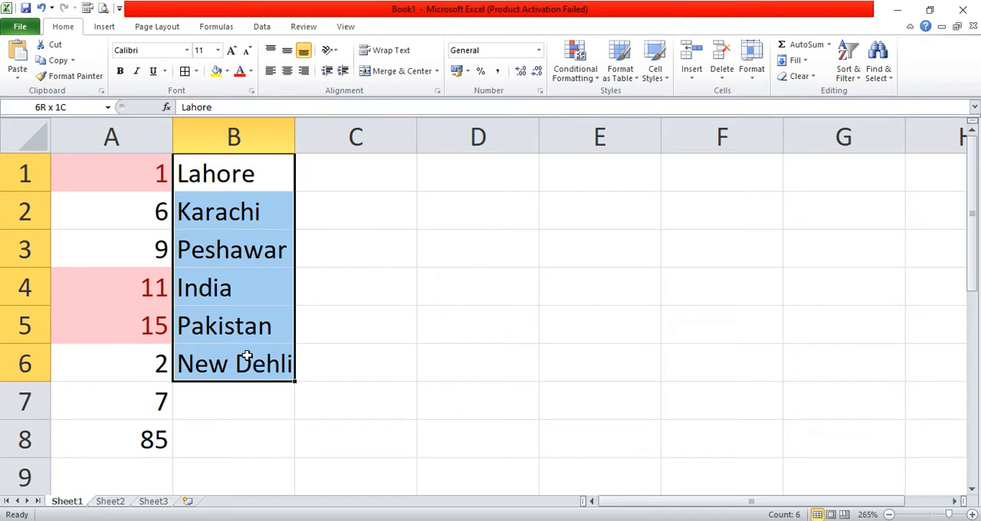
click(596, 77)
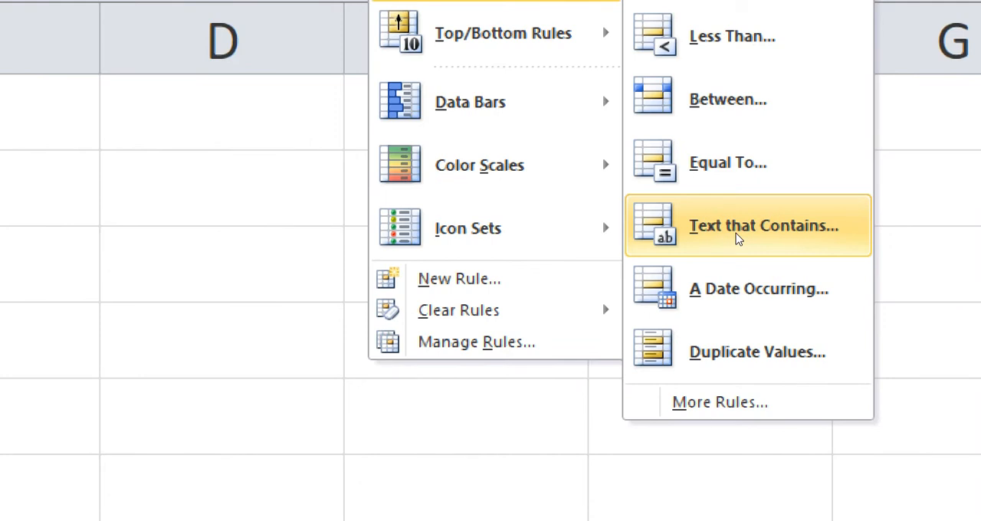
click(741, 239)
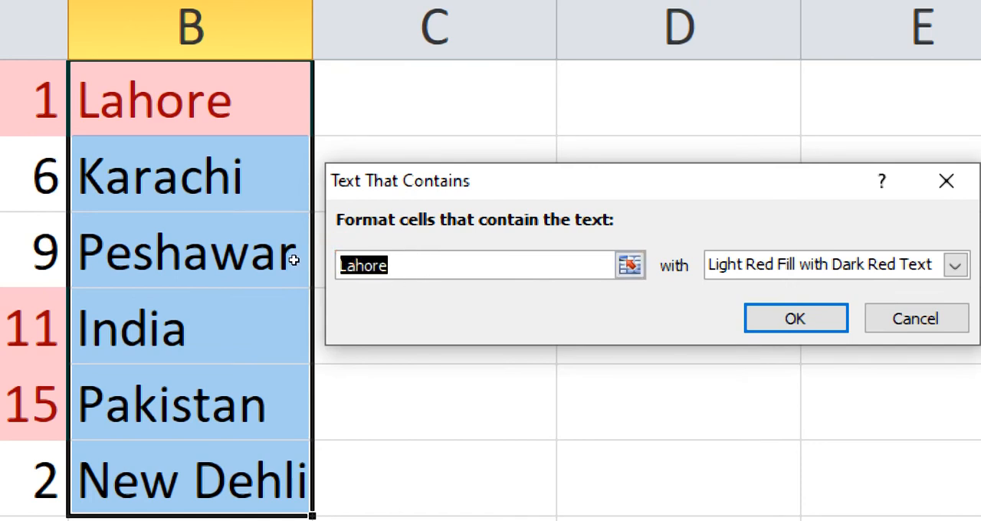
text(india)
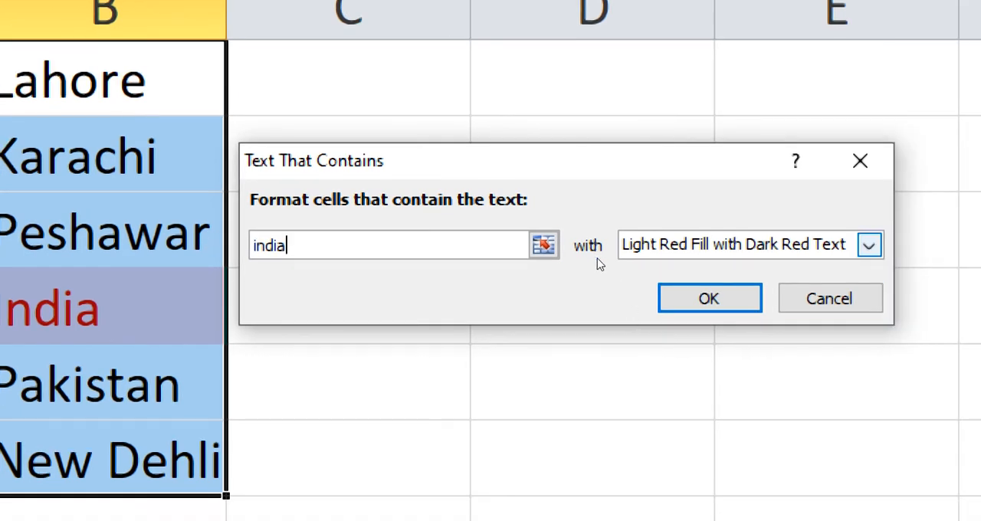
click(955, 265)
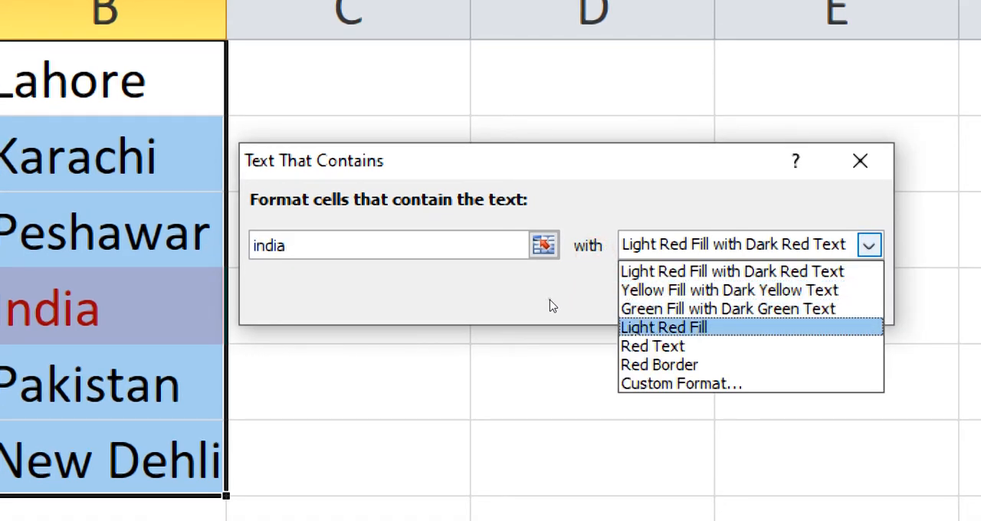
key(Return)
key(alt+Down)
key(Up)
key(Up)
key(Up)
key(Down)
key(Return)
key(Return)
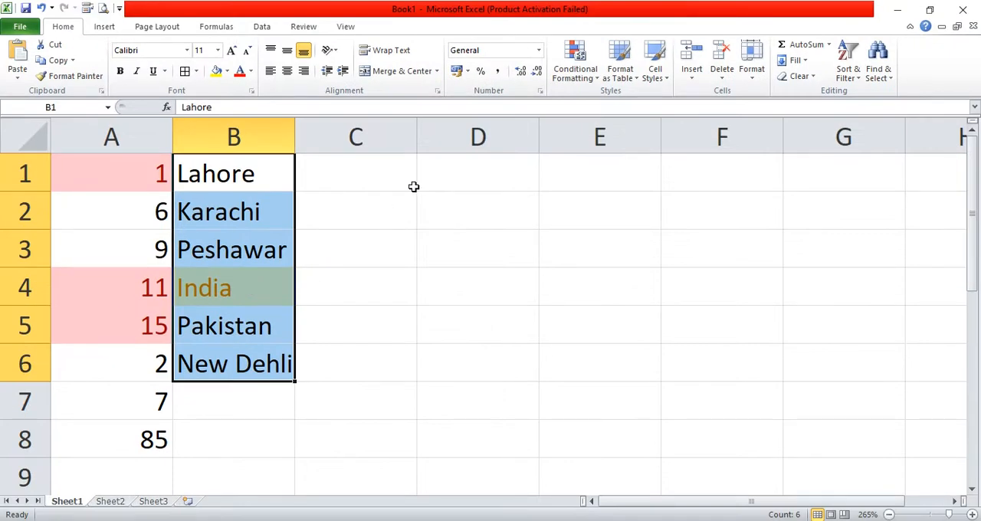
- Clear only the formats from B1:B6 and from A1:A8 to remove the highlighting
click(801, 76)
click(794, 110)
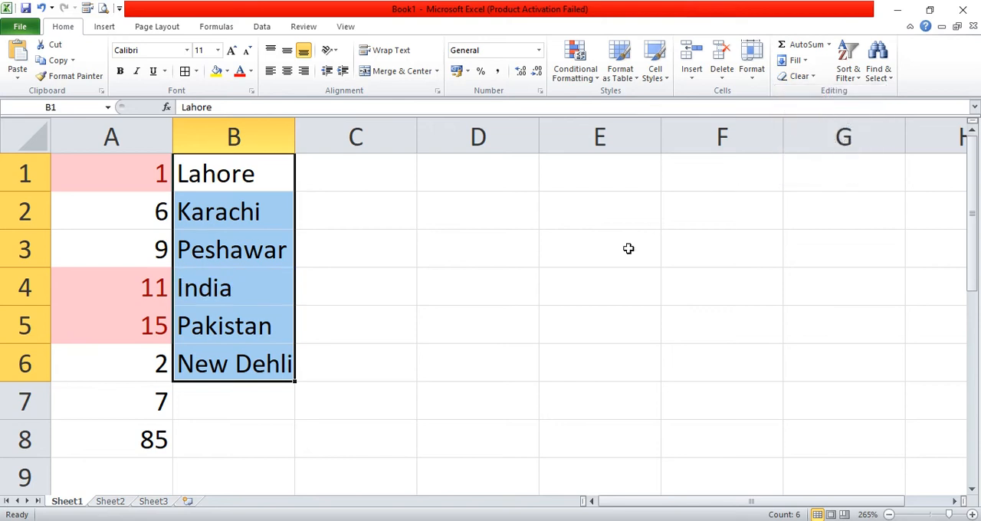
click(648, 258)
drag(127, 177, 133, 431)
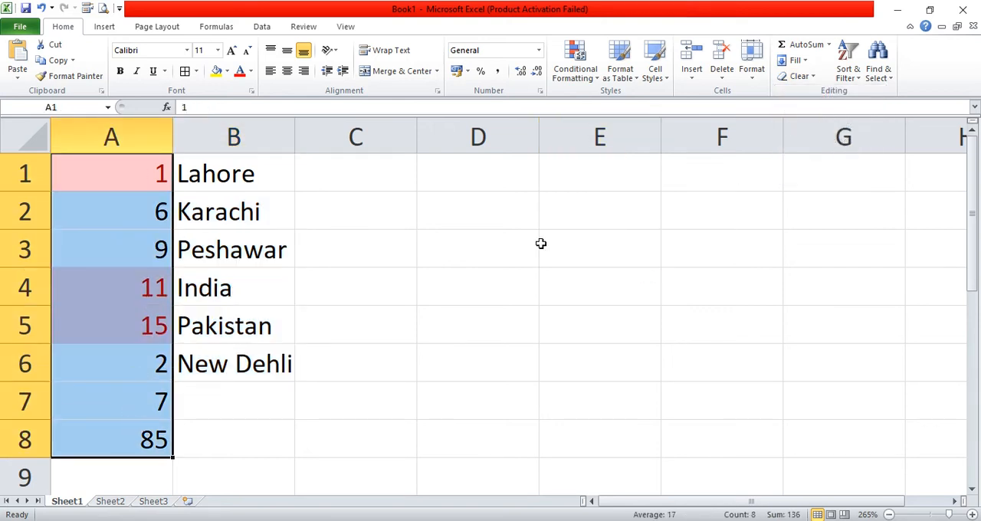
click(790, 77)
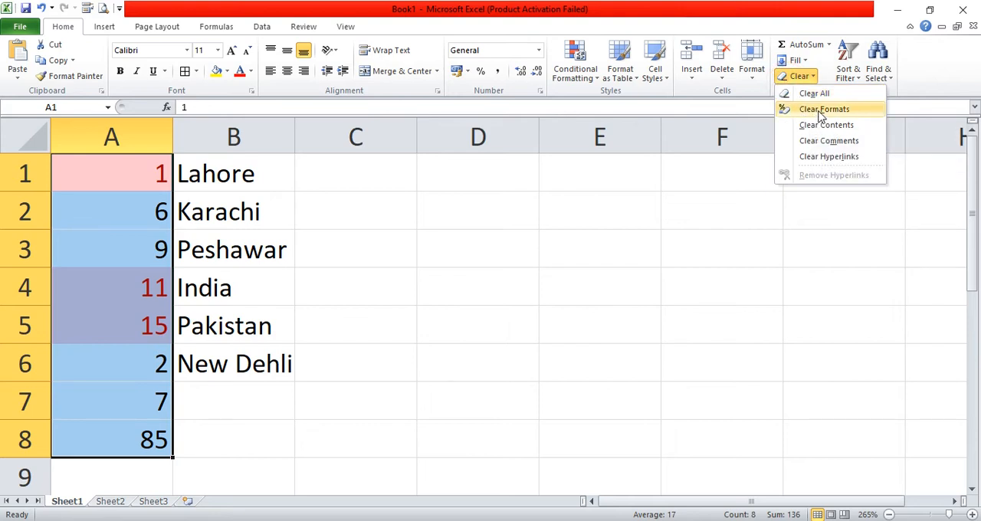
click(810, 109)
click(596, 285)
- Enter the date 1/2 in cell C1
click(593, 79)
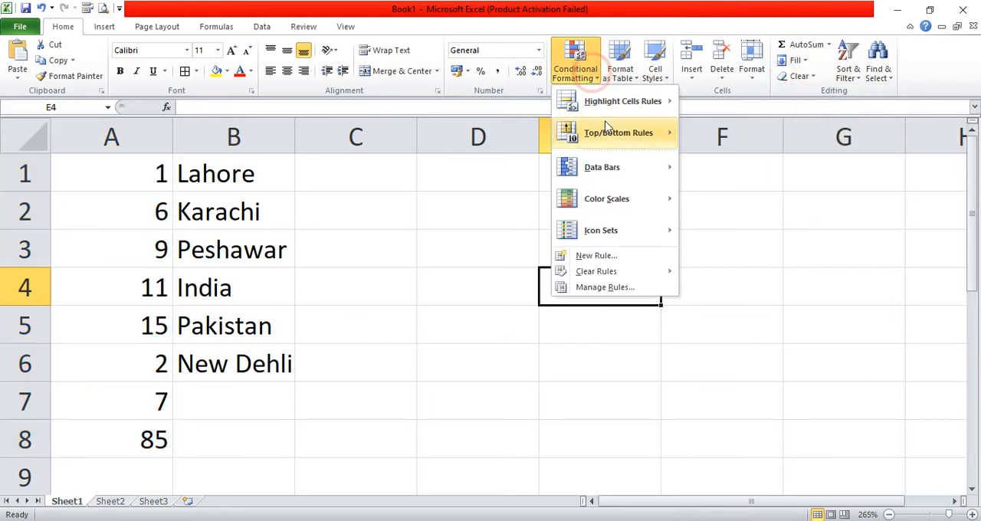
mouse_move(651, 104)
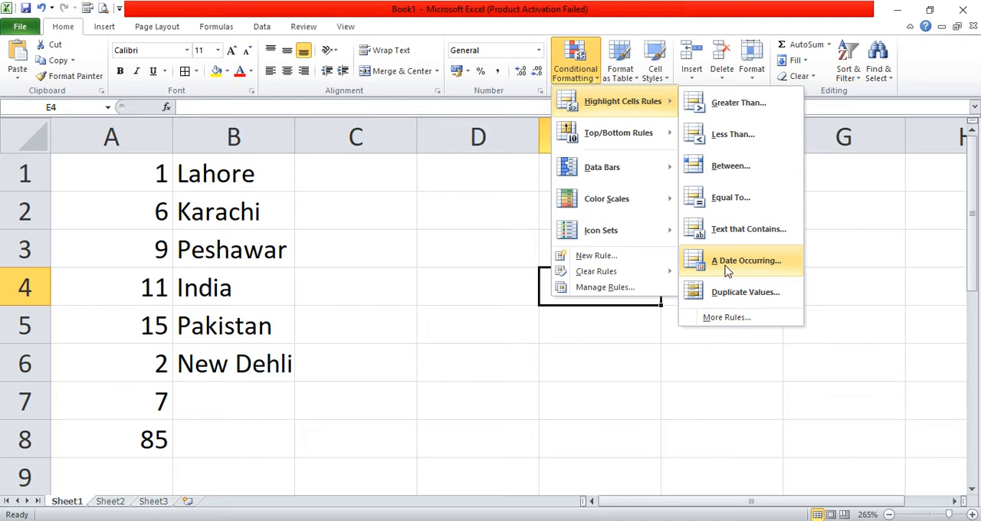
click(346, 176)
click(347, 172)
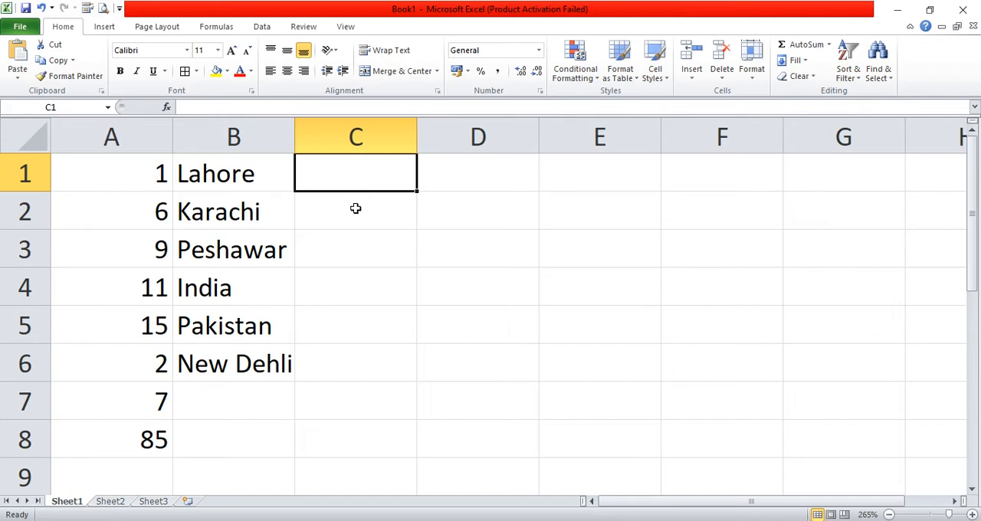
text(1/2)
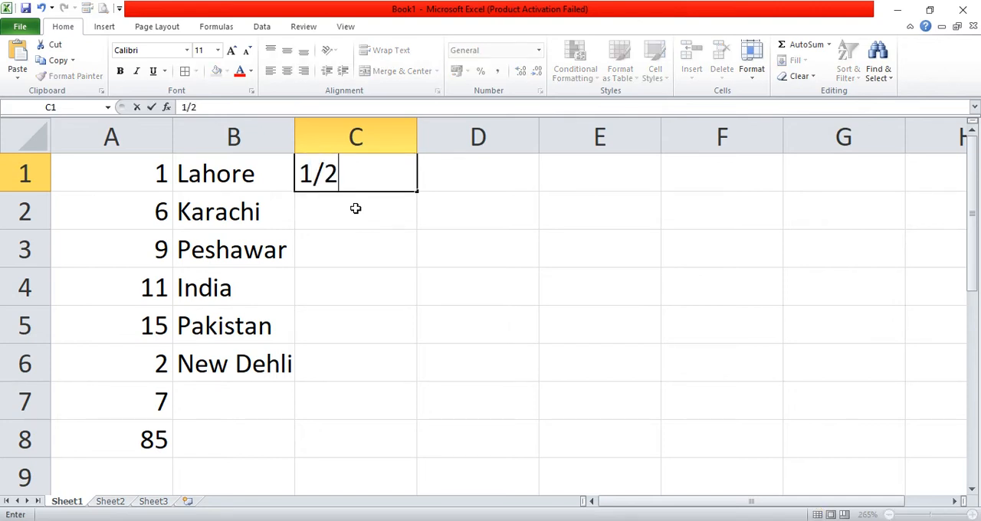
key(Return)
key(Up)
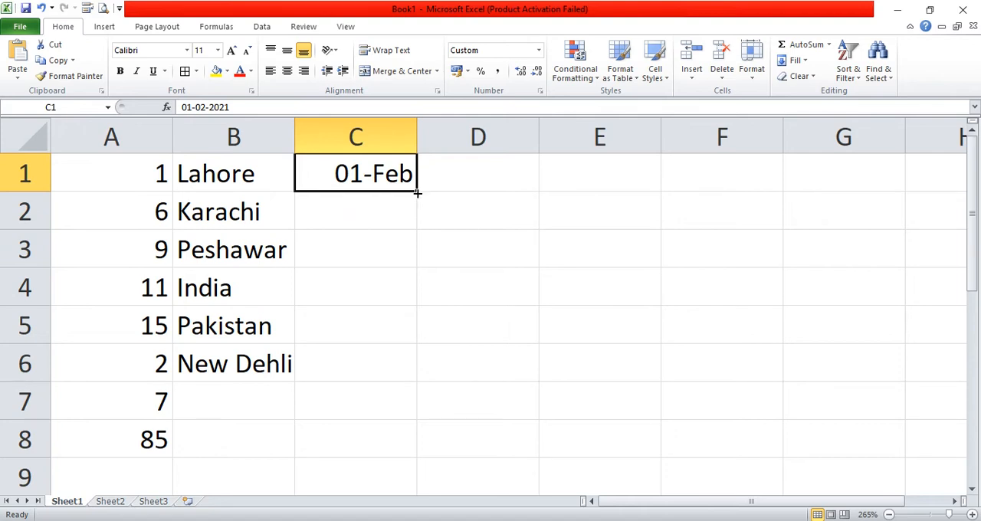
- Fill the date series from C1 down through C8
drag(415, 193, 360, 445)
click(438, 264)
click(398, 178)
drag(399, 200, 380, 425)
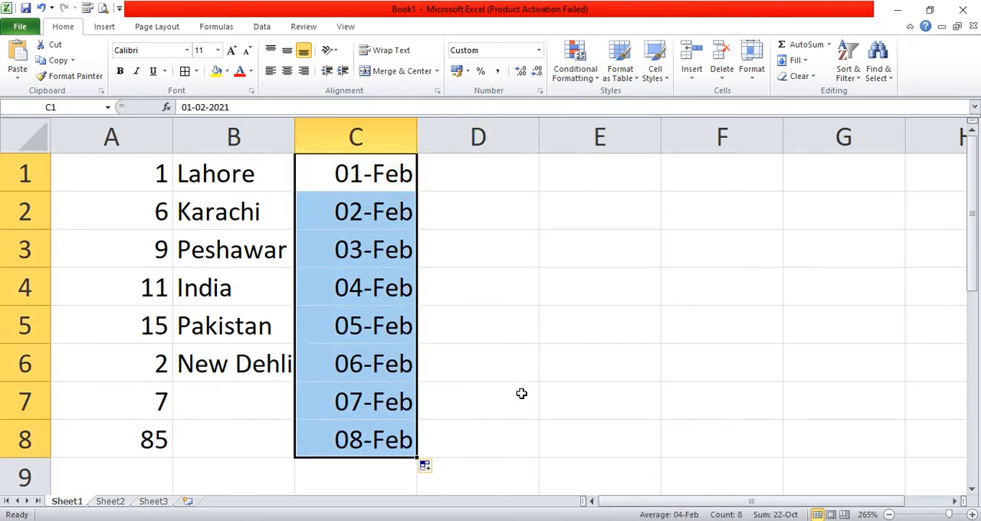
- Start an A Date Occurring highlight rule for C1:C8 and choose Last week as the period
click(590, 73)
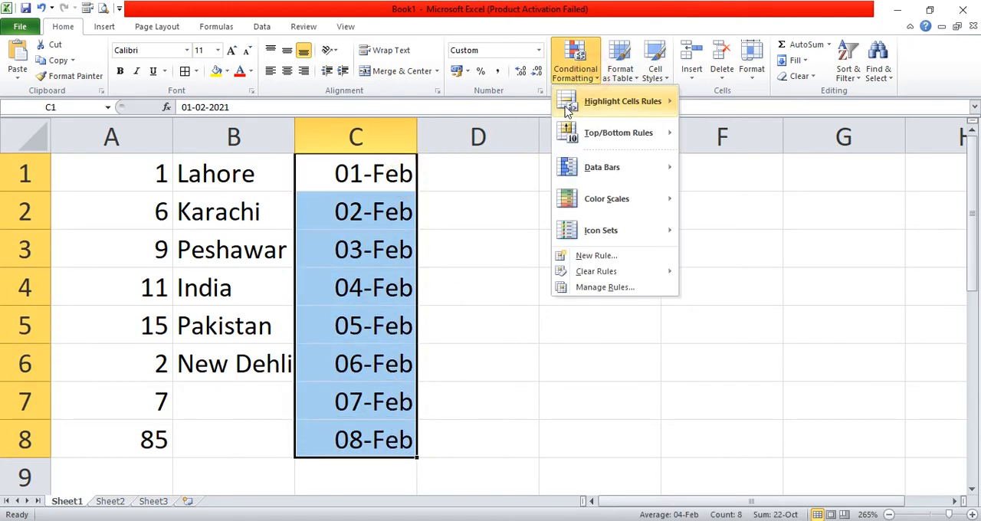
mouse_move(588, 107)
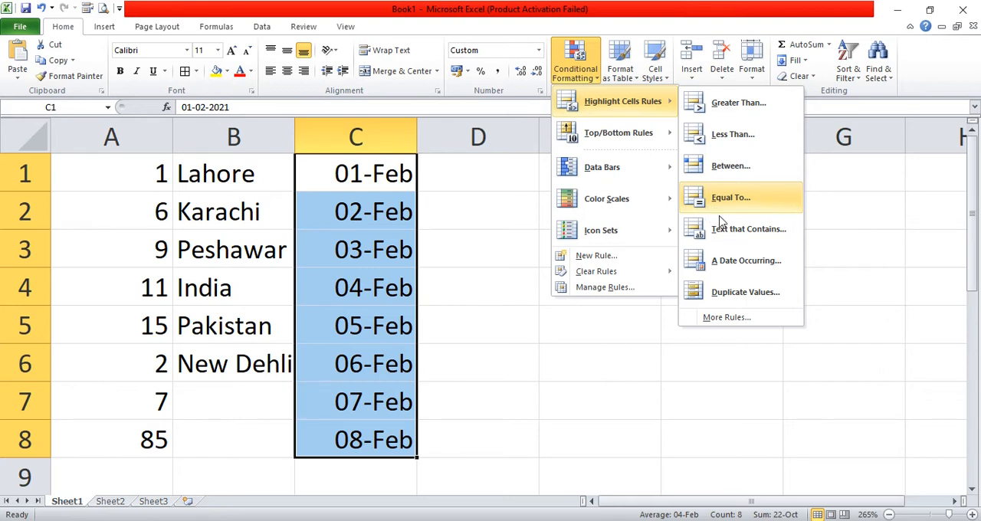
click(723, 263)
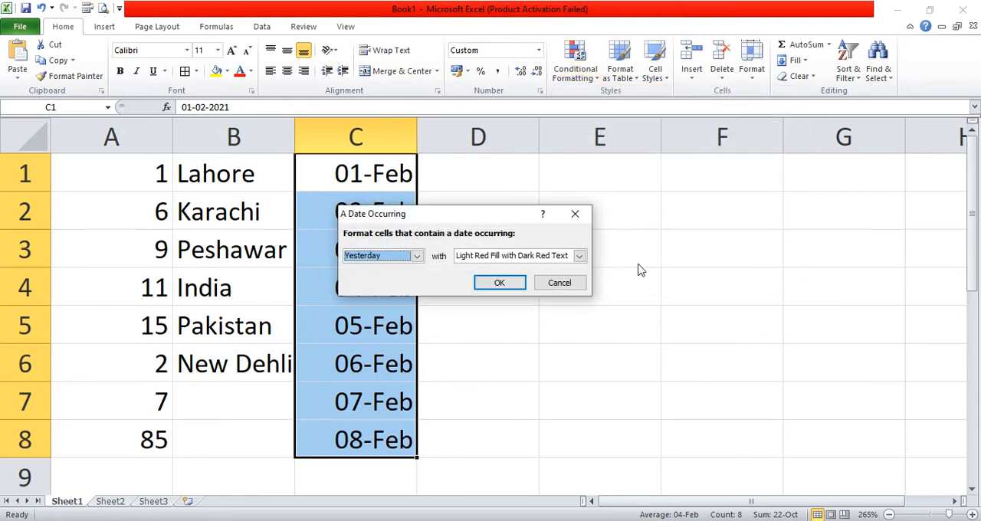
drag(479, 217, 590, 218)
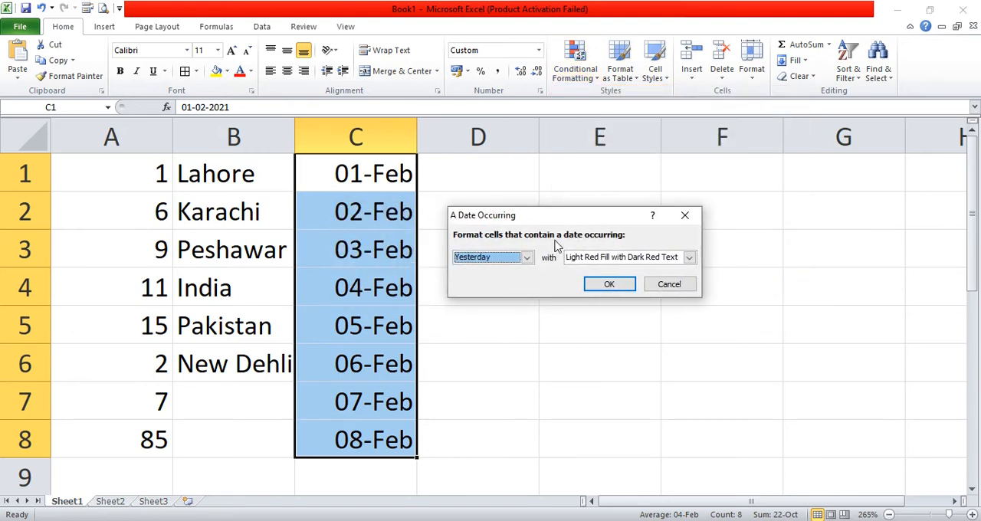
click(527, 257)
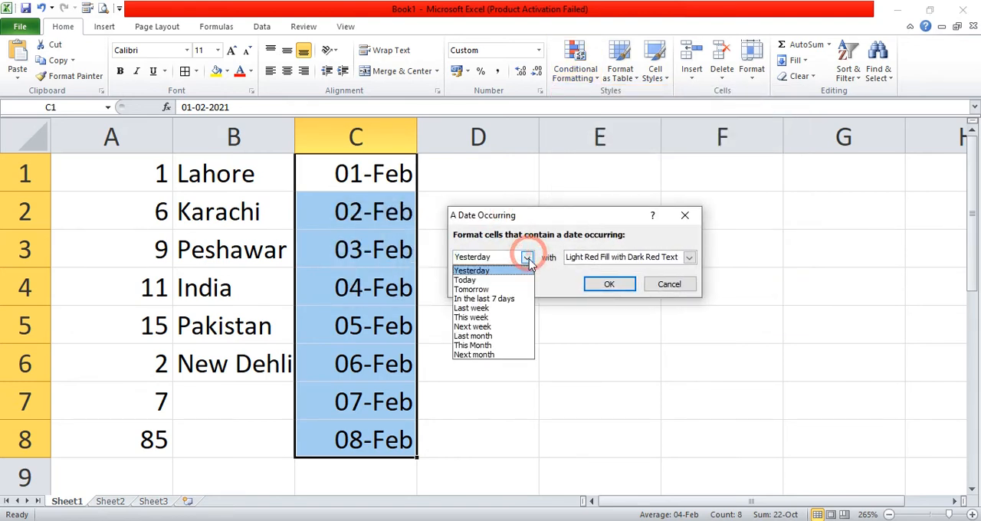
click(494, 308)
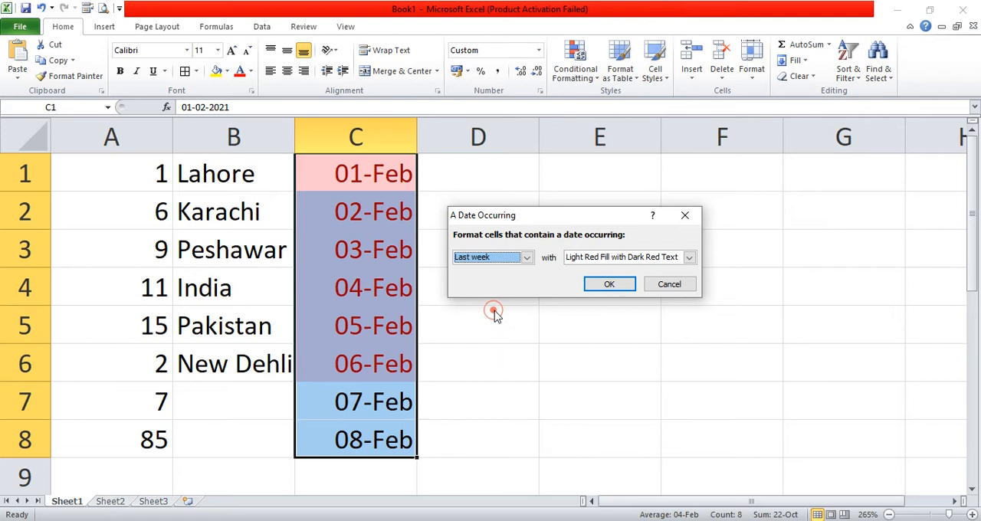
- Preview the date rule on C1:C8 with the periods Yesterday, Today and Tomorrow in turn
click(502, 265)
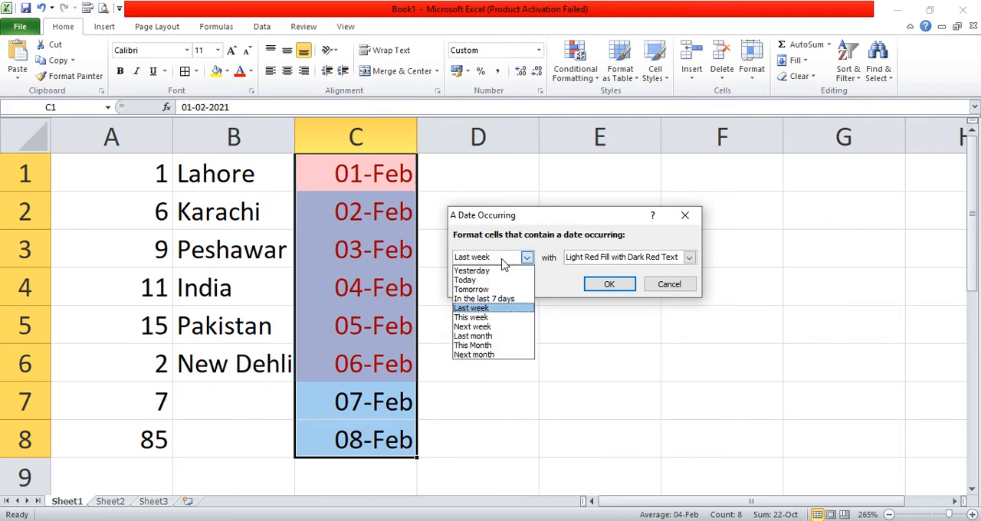
click(495, 269)
click(483, 257)
click(479, 280)
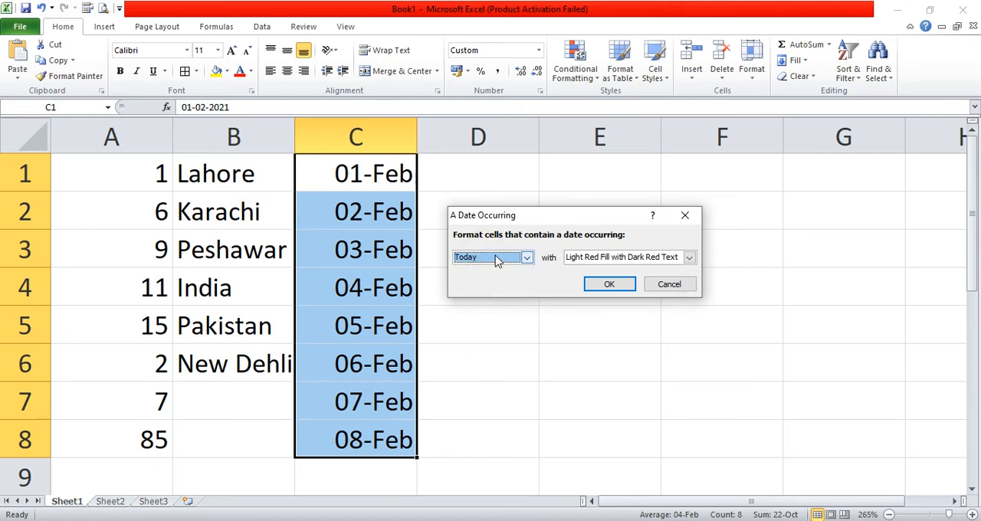
click(498, 258)
click(481, 290)
- Set the date rule's period to In the last 7 days and apply it with Green Fill with Dark Green Text
click(526, 258)
click(484, 299)
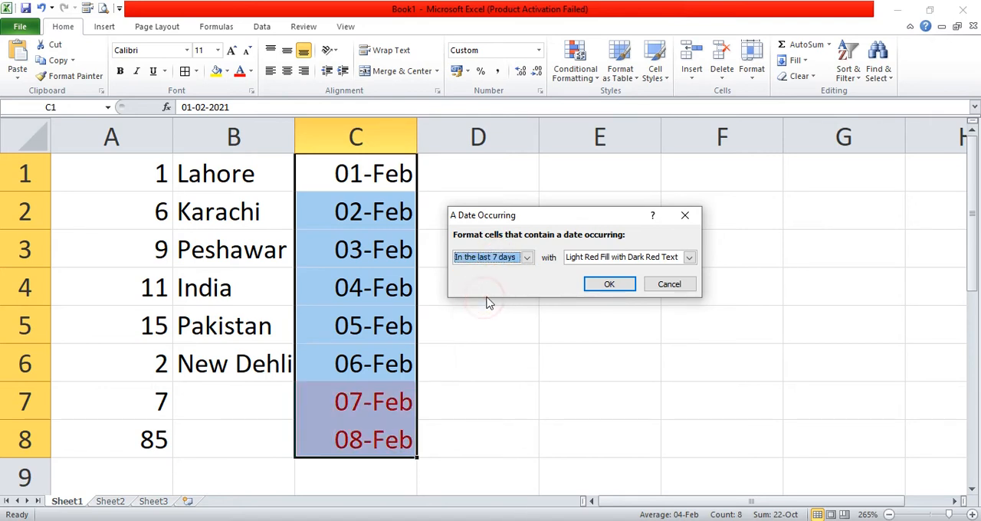
click(655, 259)
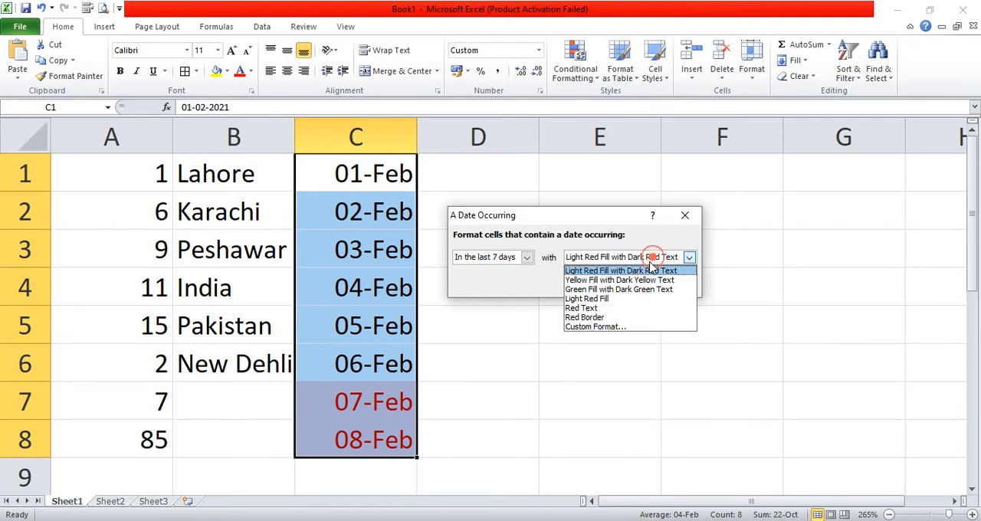
click(628, 289)
click(628, 285)
click(573, 346)
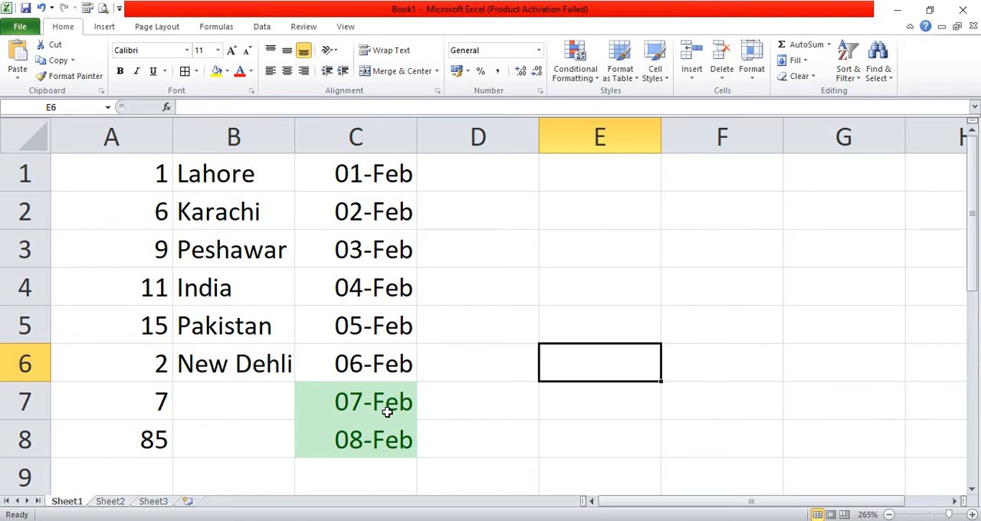
click(576, 75)
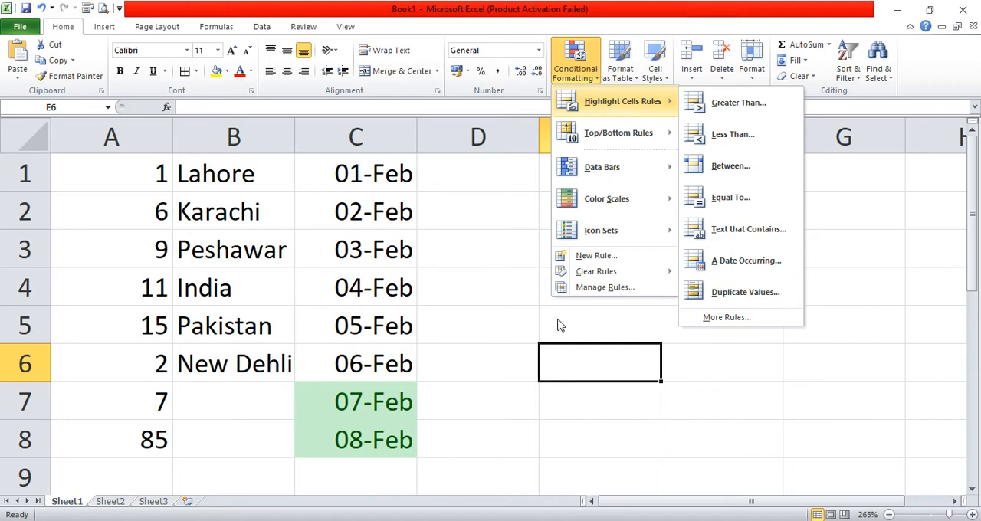
click(531, 316)
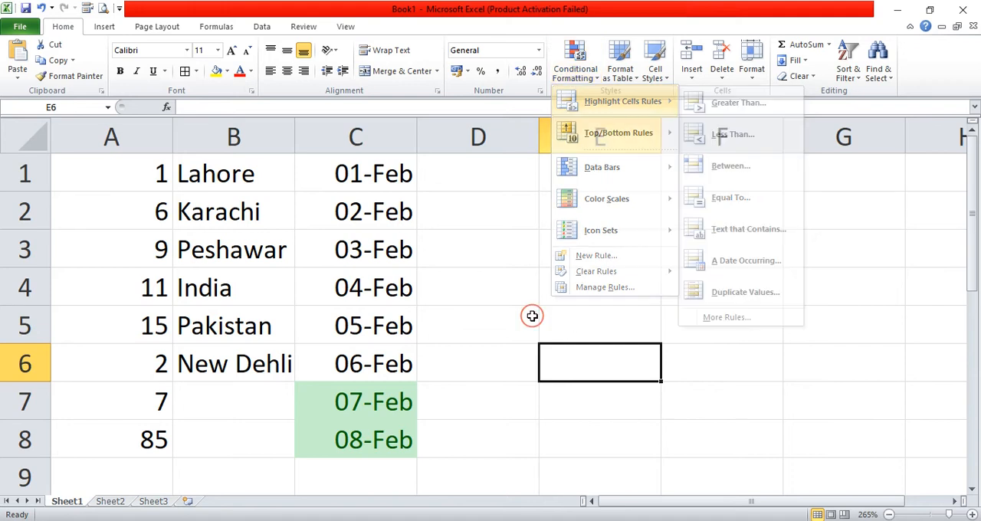
- Enter Lahore in cell B7 and Karachi in cell B8 as repeated city names
click(197, 396)
text(L)
key(Return)
text(K)
key(Return)
- Start a Duplicate Values highlight rule for B1:B8, keeping the type set to Duplicate
drag(263, 183, 238, 431)
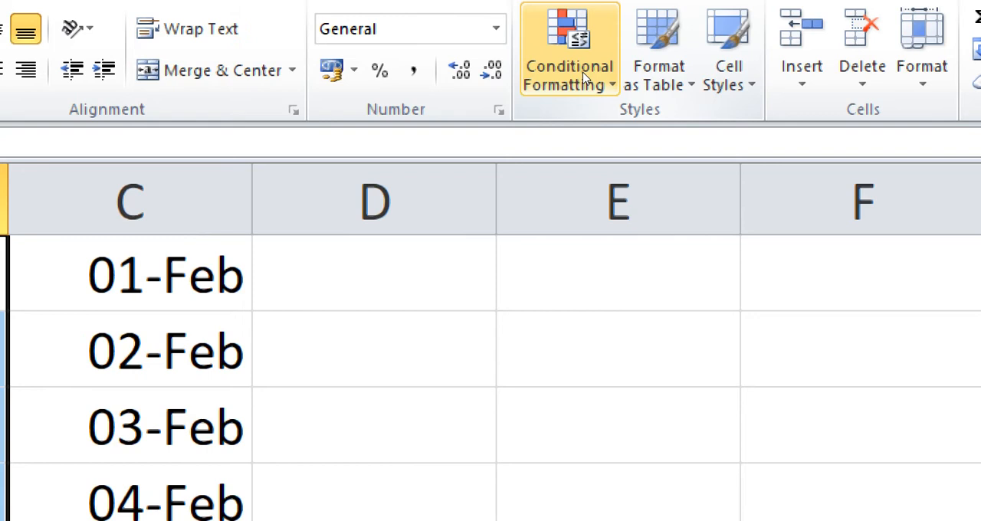
click(584, 79)
mouse_move(657, 101)
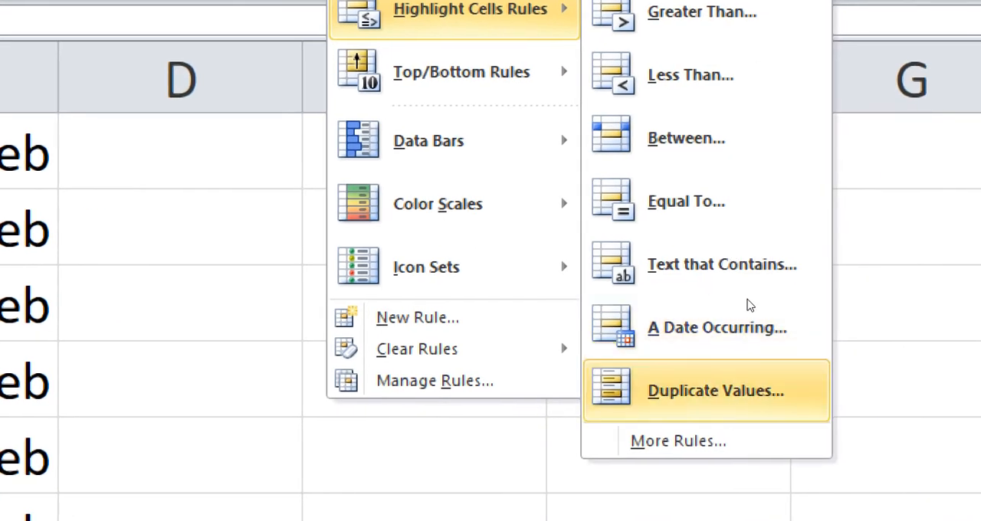
click(747, 293)
drag(536, 220, 632, 206)
click(412, 309)
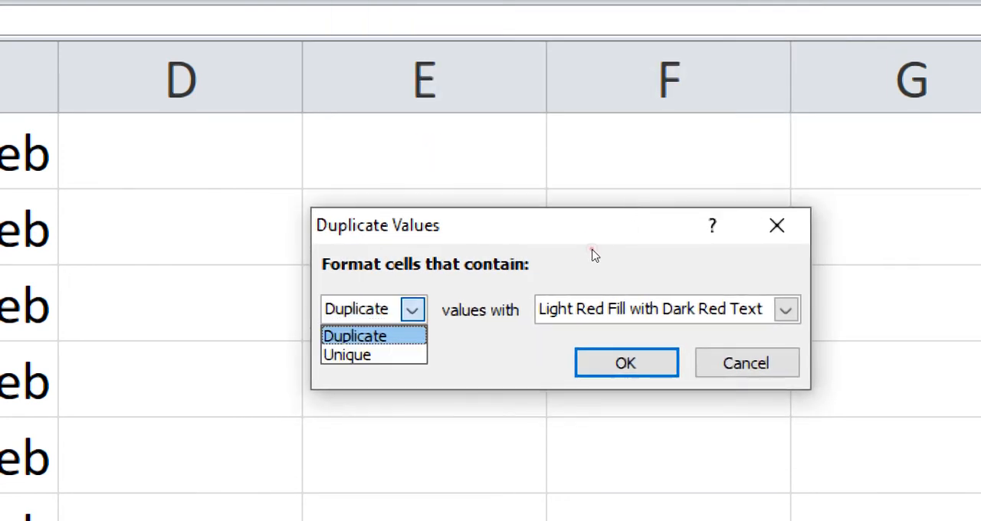
key(Down)
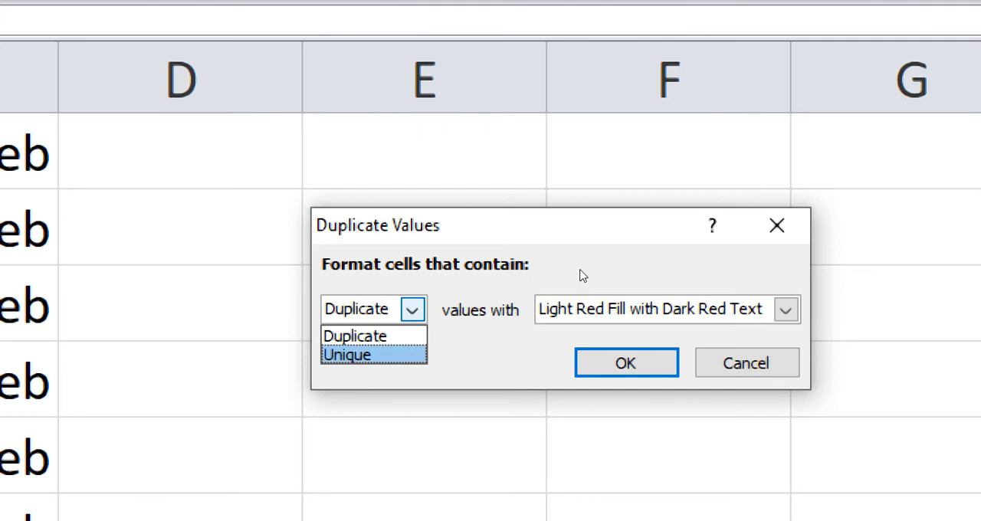
key(Up)
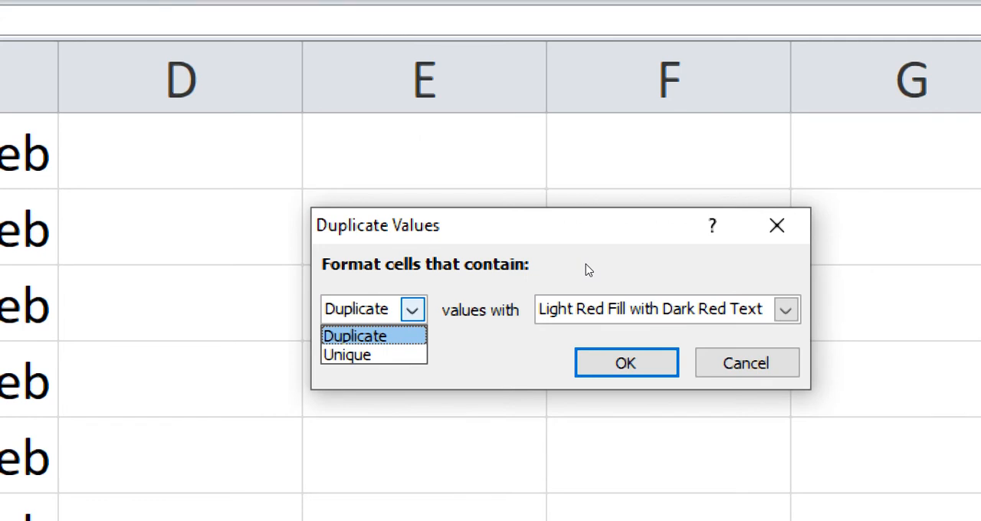
click(588, 270)
- Set the duplicate rule's format to Light Red Fill and apply it to B1:B8
click(786, 309)
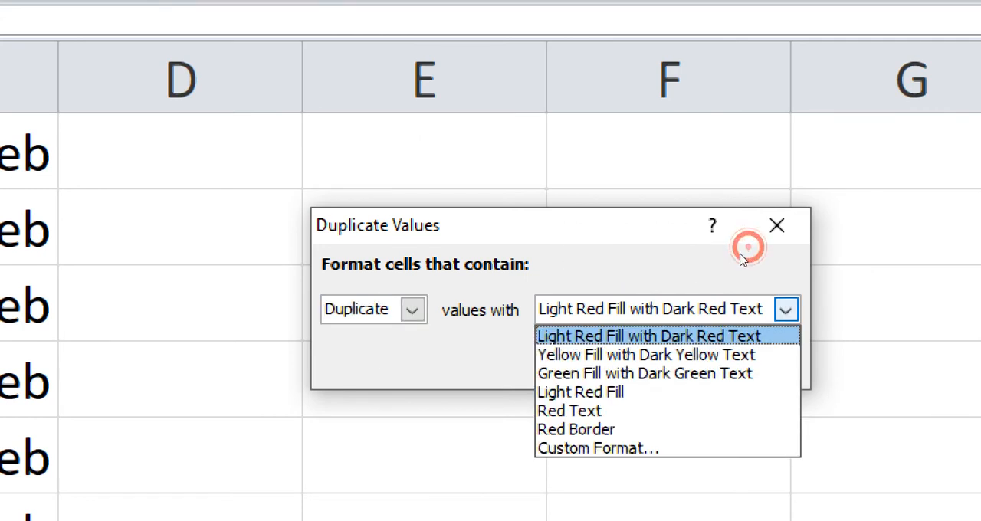
key(Down)
key(Down)
click(700, 293)
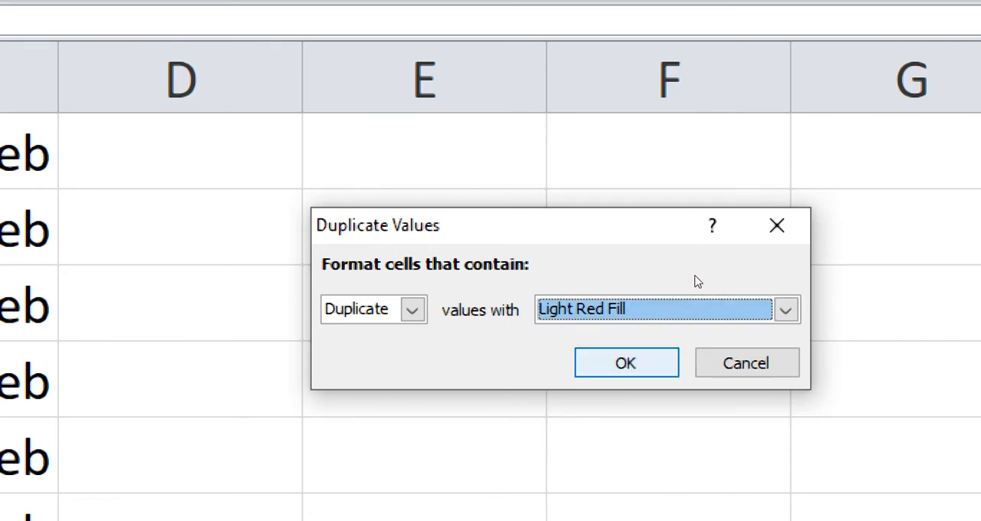
click(694, 274)
key(Return)
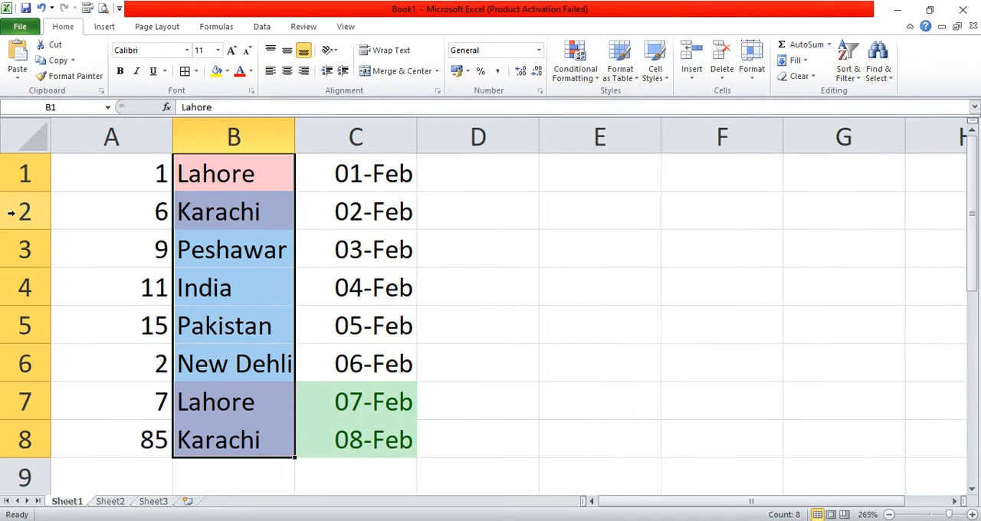
- Compare the highlighted duplicate cities in B1:B2 with those in B7:B8
click(234, 245)
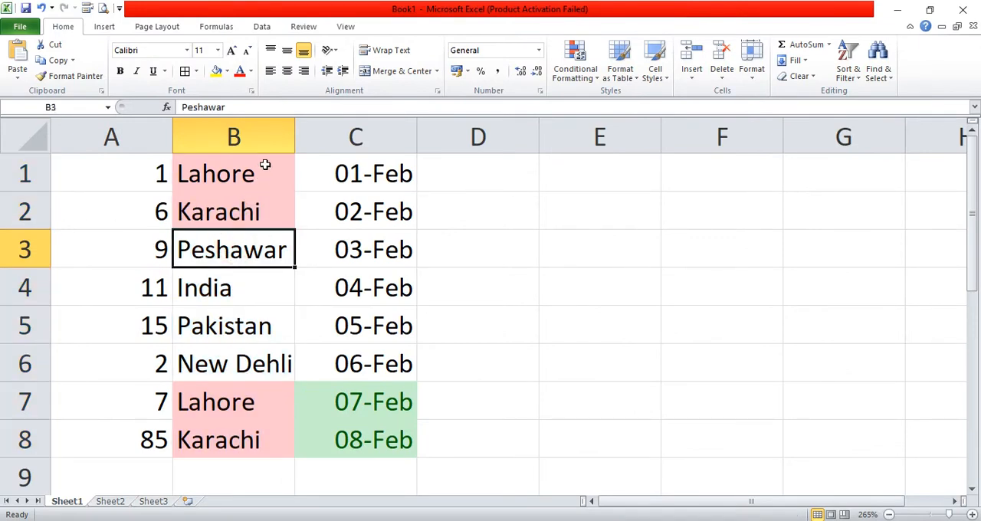
drag(263, 164, 264, 200)
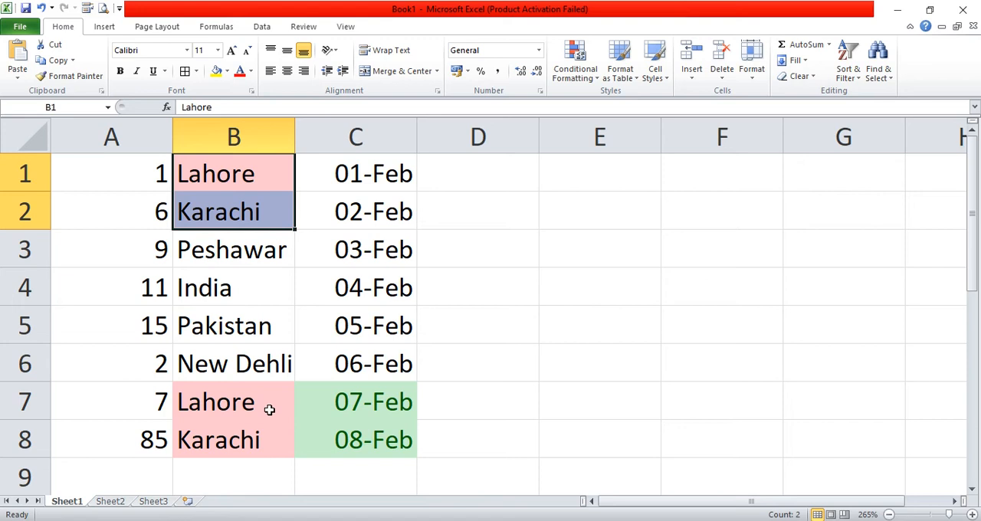
drag(251, 399, 252, 438)
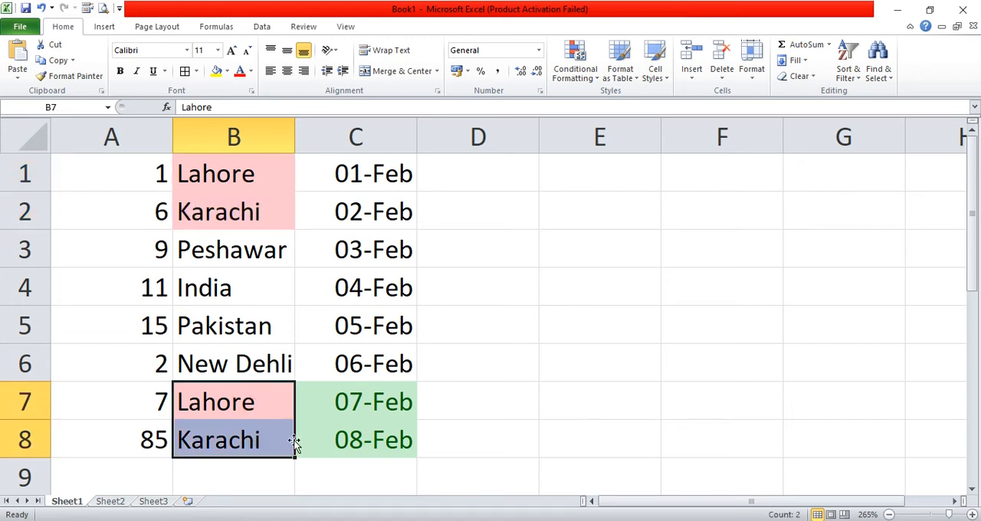
click(471, 417)
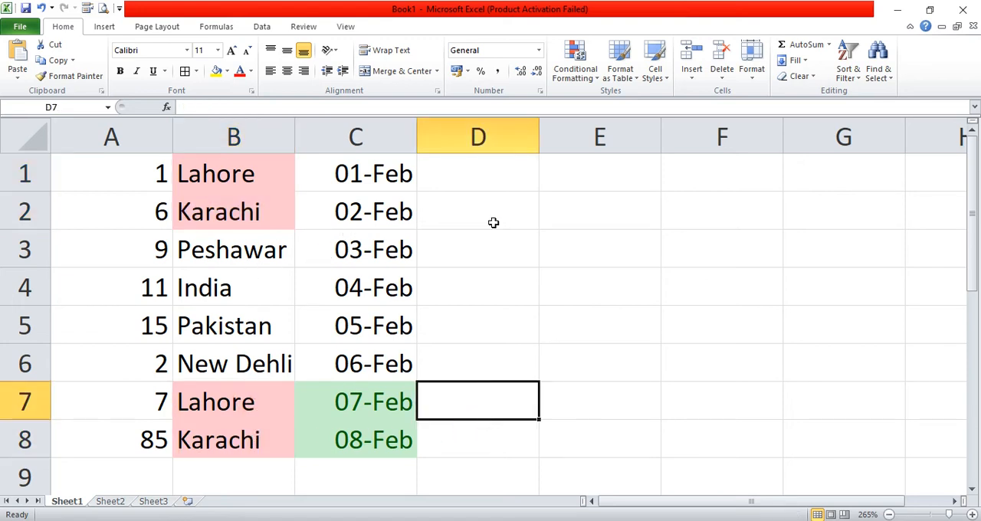
click(582, 81)
mouse_move(622, 104)
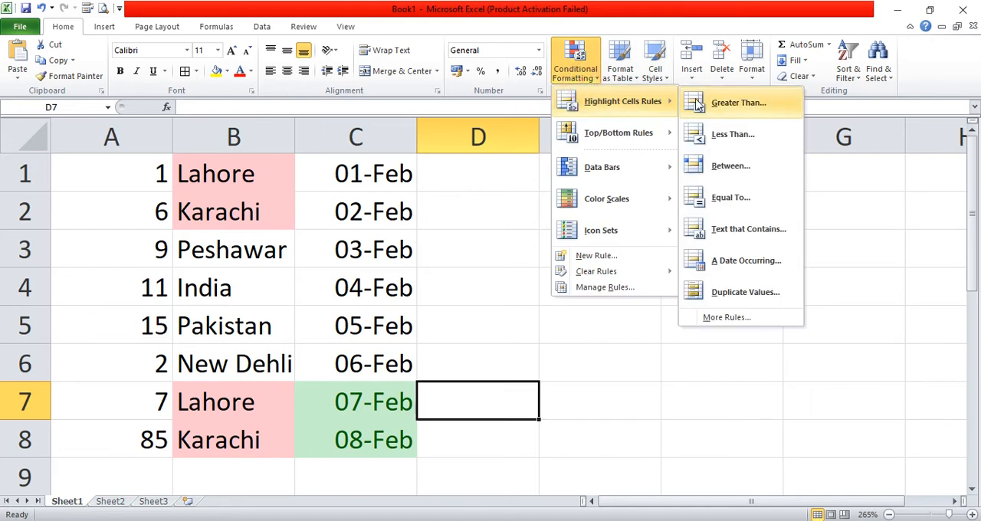
click(724, 317)
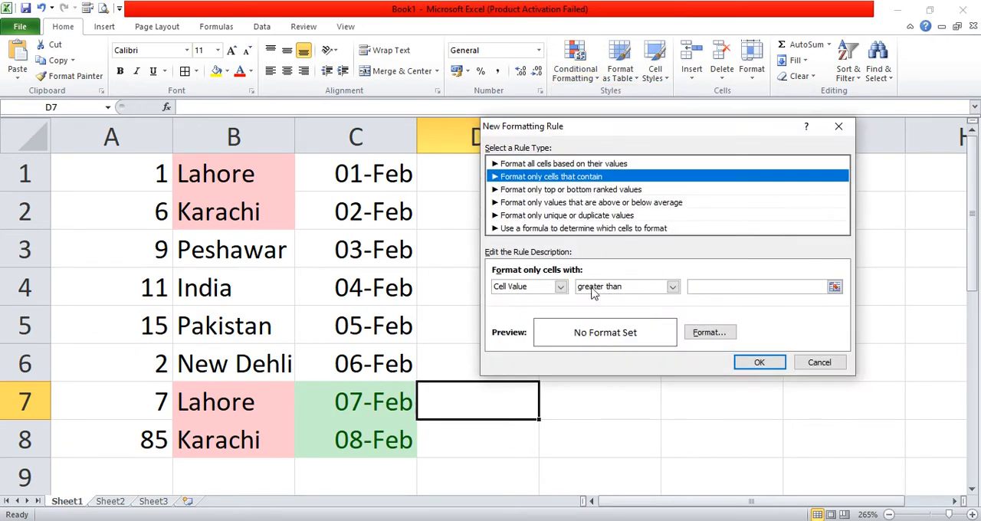
click(560, 287)
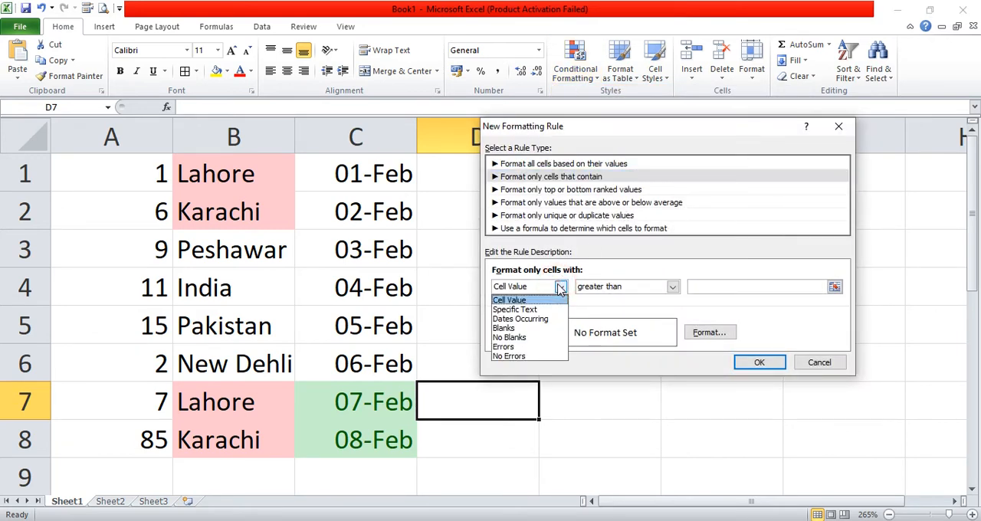
click(615, 292)
click(673, 287)
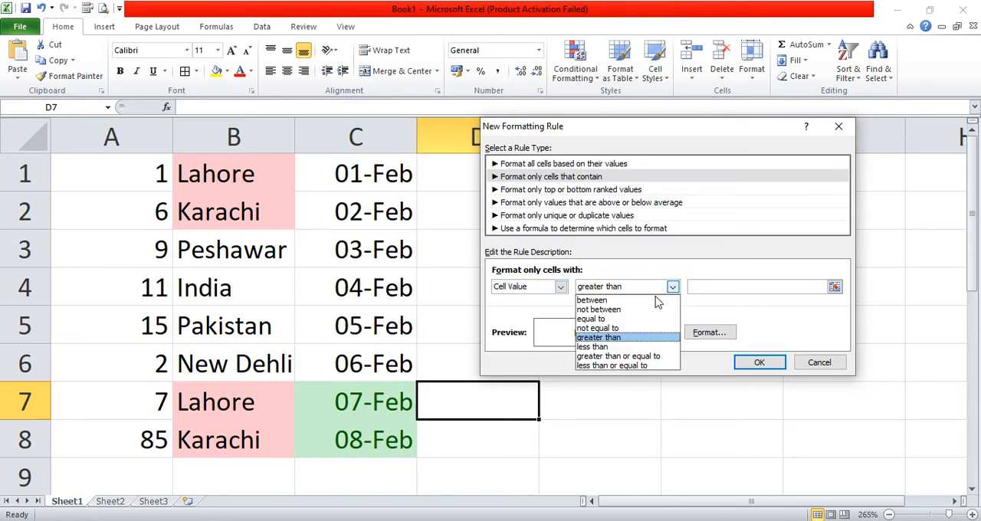
click(826, 368)
click(818, 363)
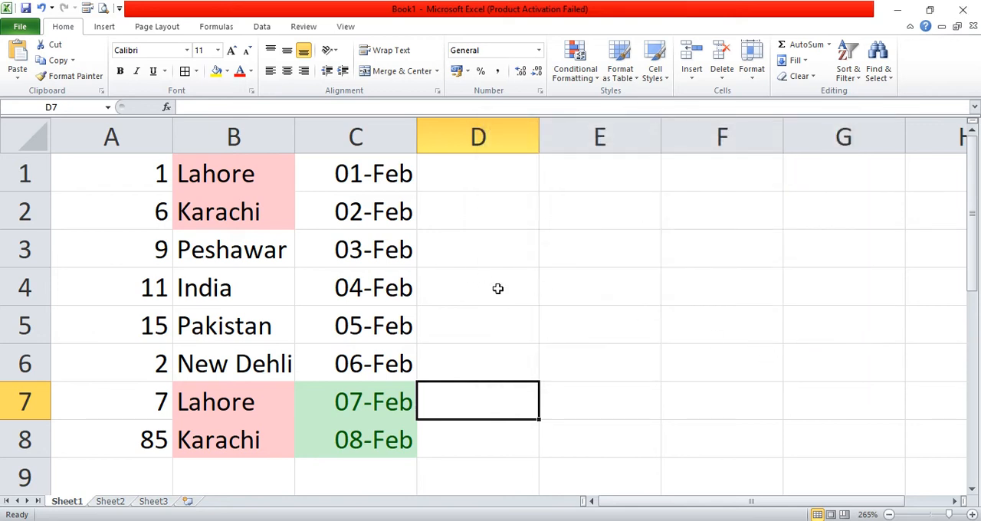
- Start a custom highlight rule for A1:A8 that formats only cells with a value greater than 20
drag(153, 172, 143, 426)
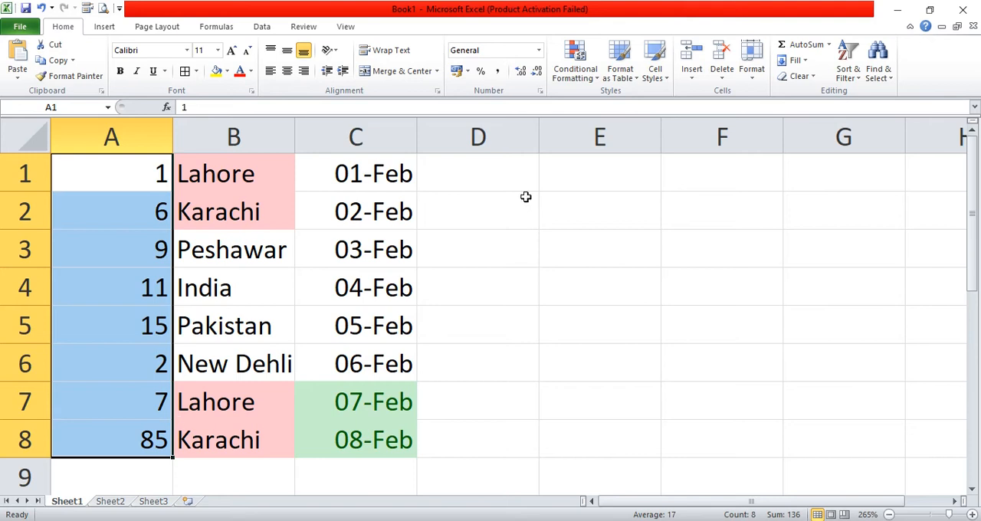
click(593, 75)
mouse_move(653, 107)
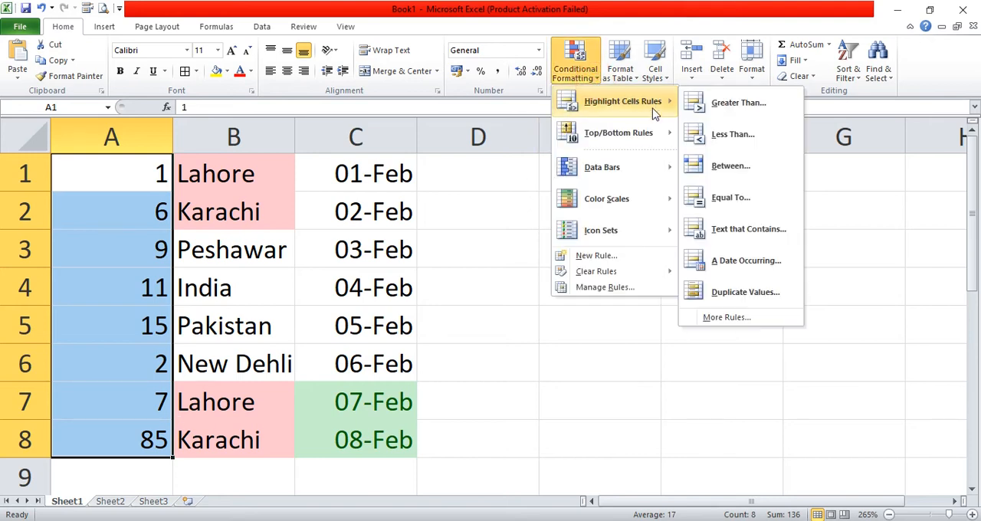
click(748, 320)
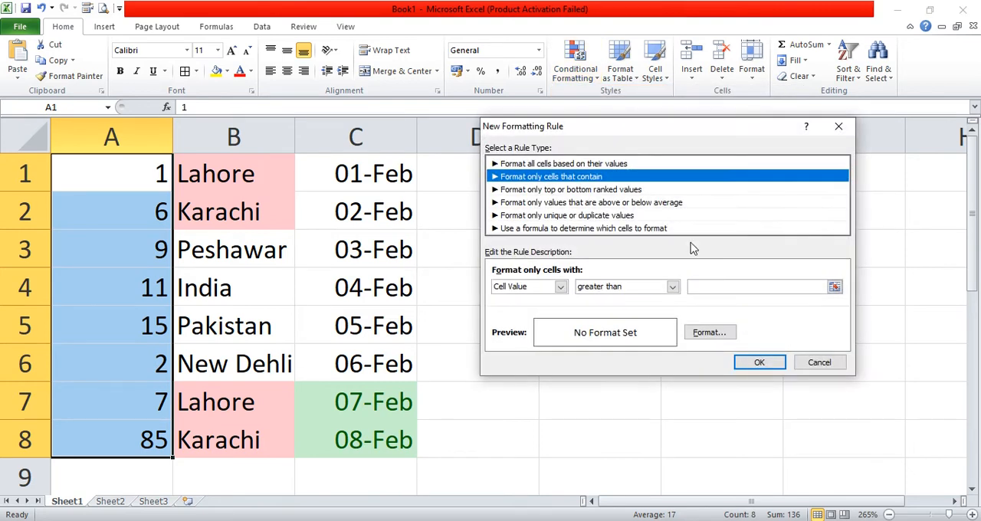
click(561, 287)
click(561, 290)
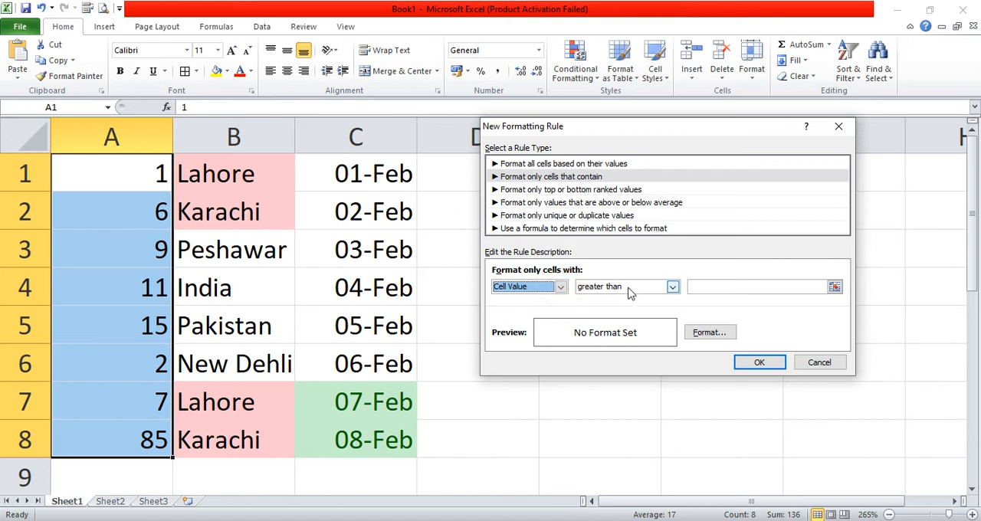
click(650, 295)
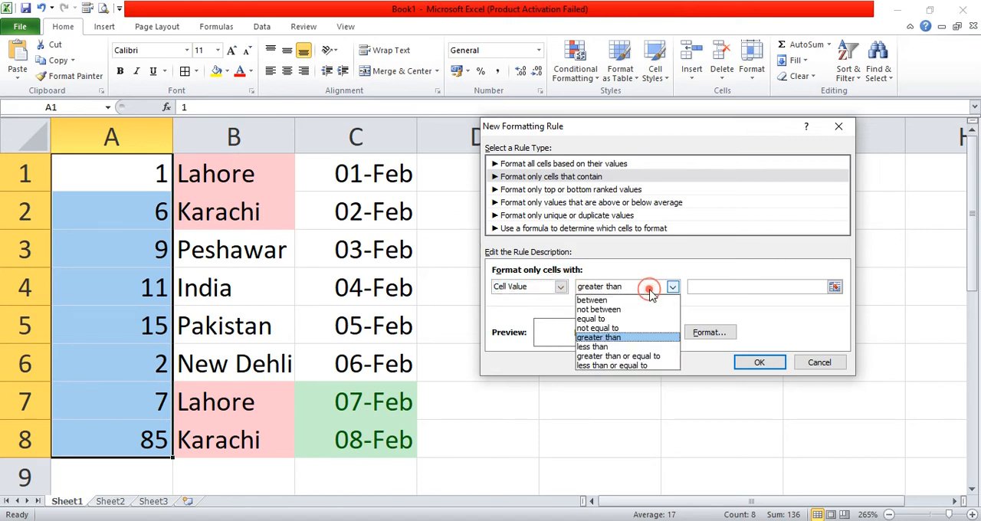
click(650, 295)
click(700, 287)
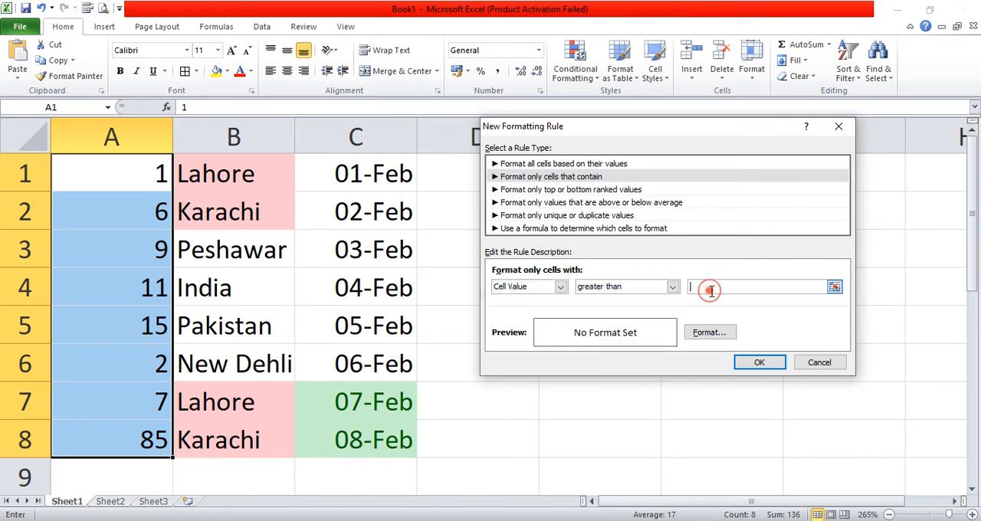
text(20)
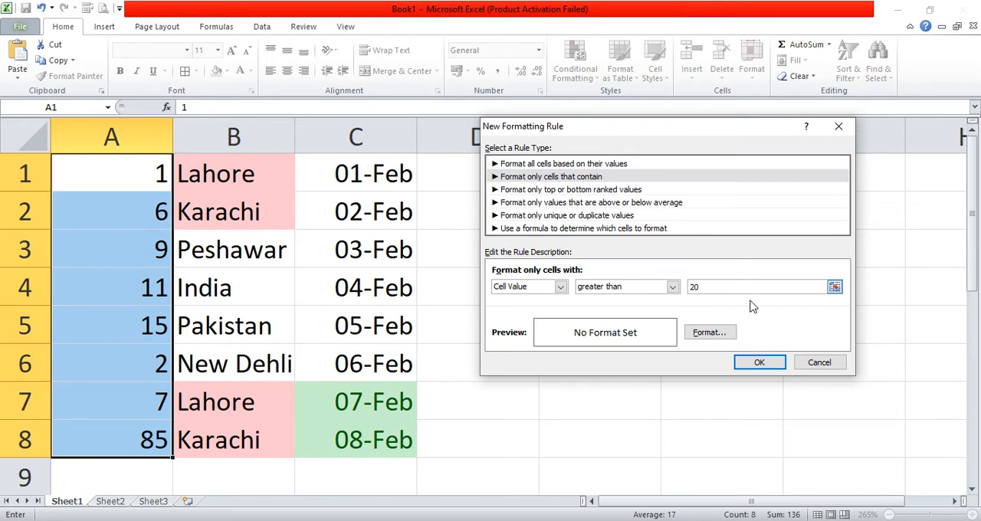
- Give the greater-than rule an olive green fill with an outline border and apply it to A1:A8
click(698, 337)
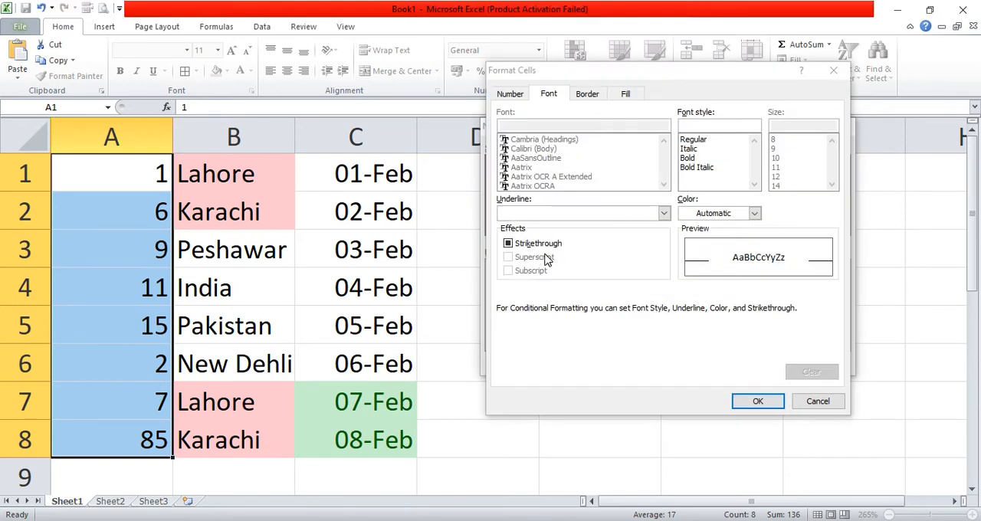
click(618, 95)
click(587, 145)
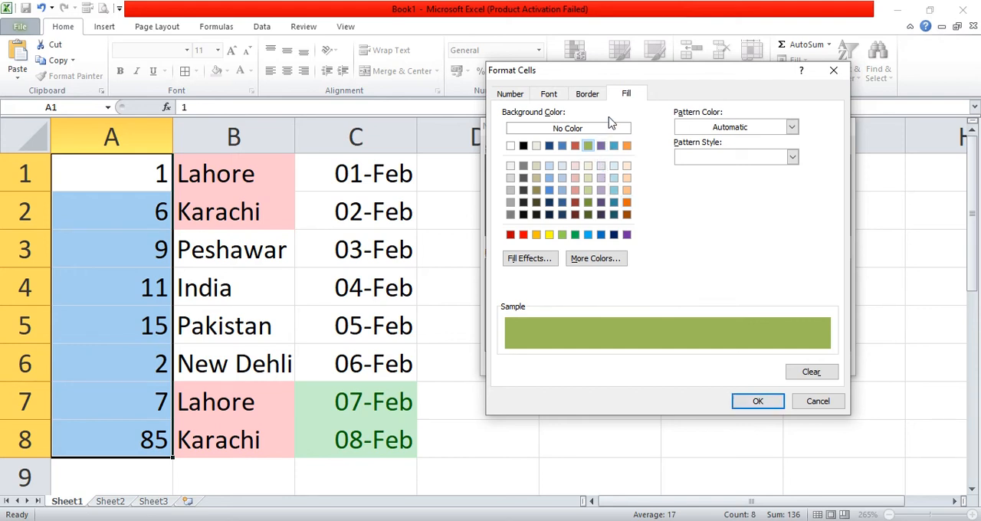
click(593, 98)
click(683, 136)
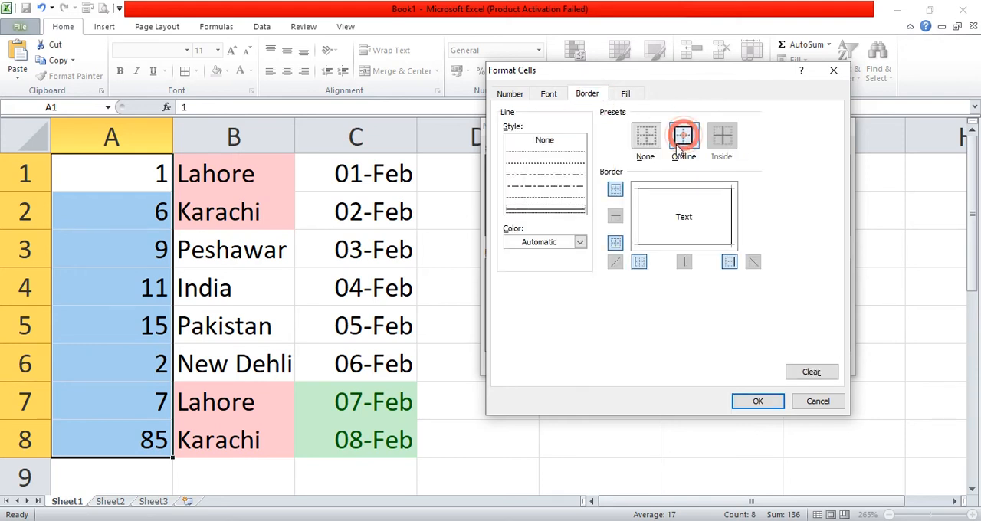
click(761, 400)
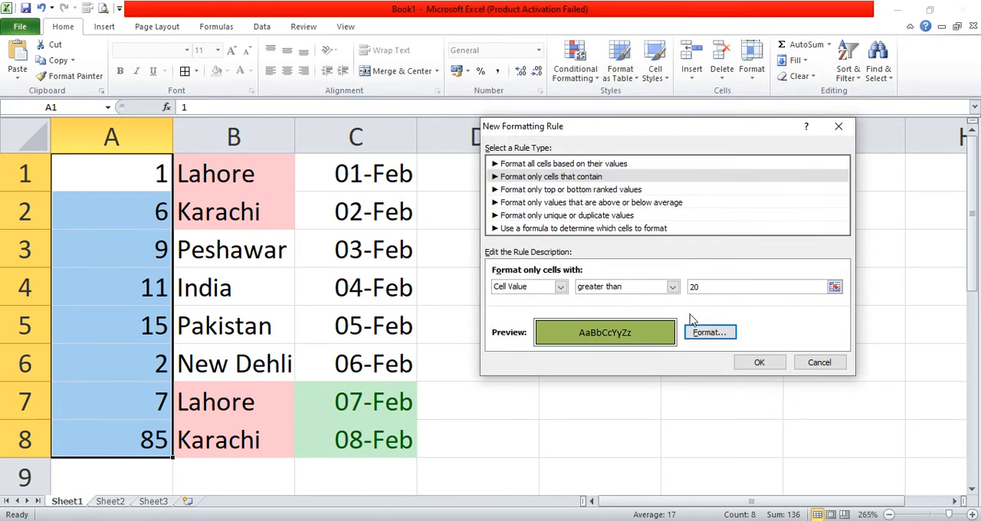
click(771, 367)
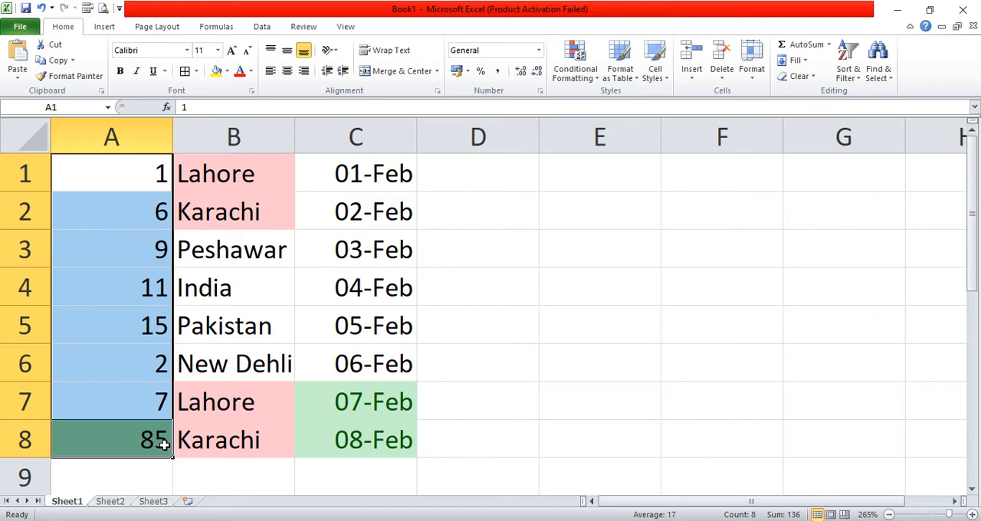
- Compare cell A8 with the other numbers in A1:A8 under the greater-than rule
click(221, 440)
click(141, 439)
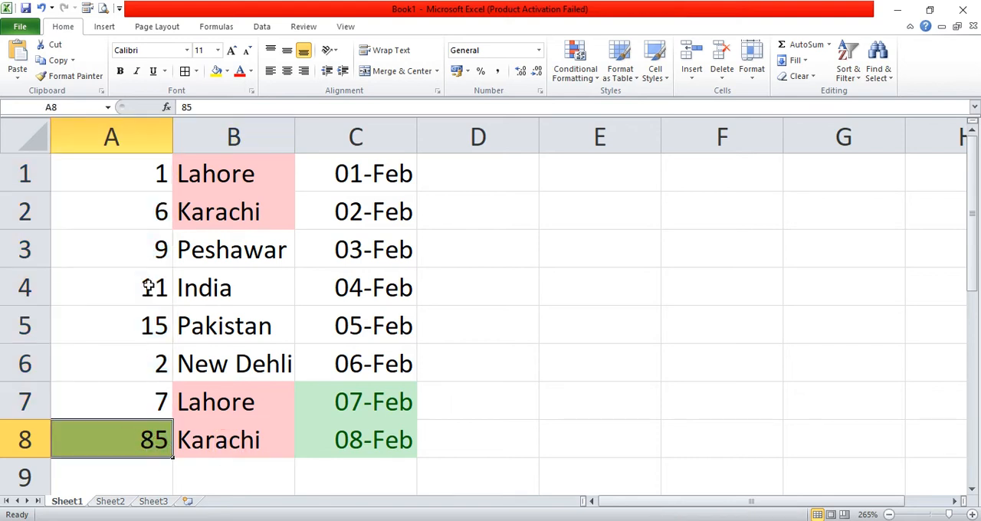
drag(149, 172, 127, 436)
click(482, 244)
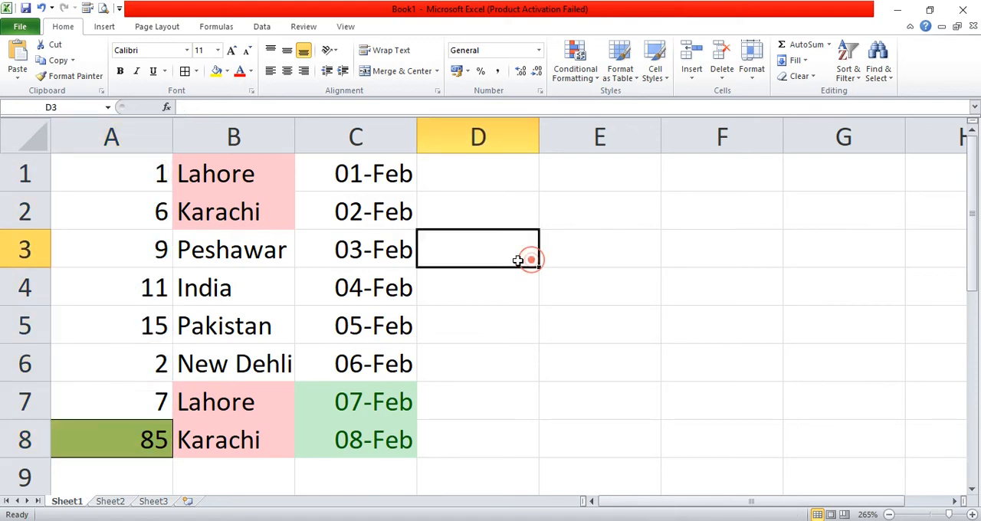
- Start a Top 10 Items rule for A1:A7 and set the number of top-ranked cells to 4
drag(167, 180, 164, 412)
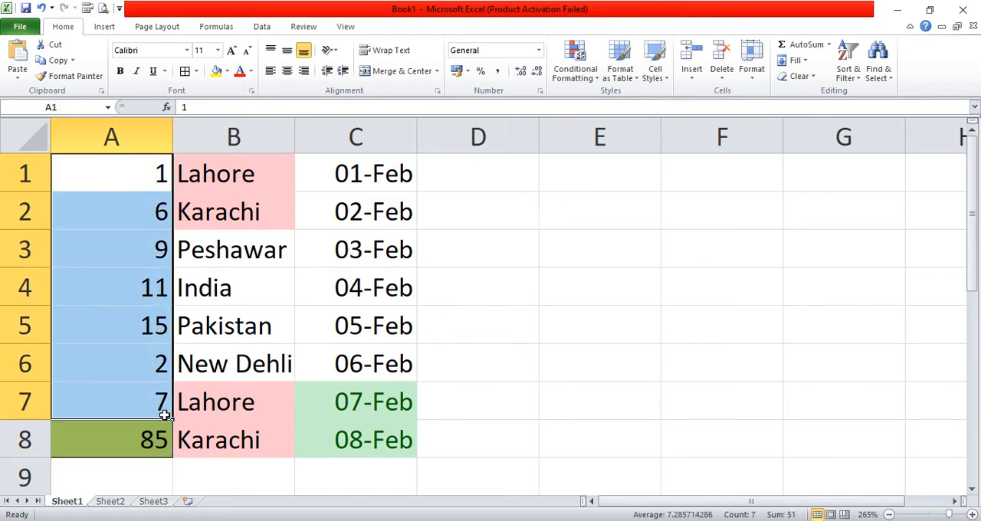
click(586, 84)
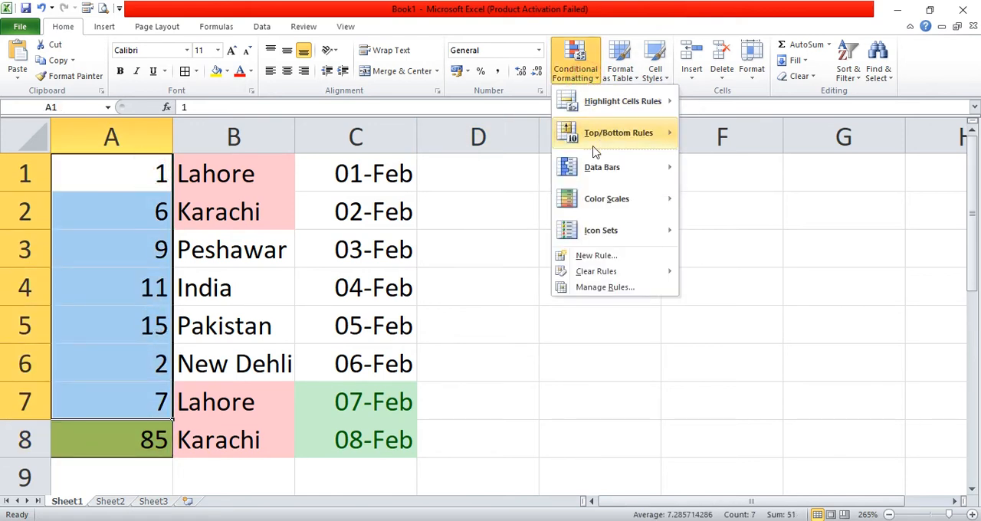
mouse_move(602, 145)
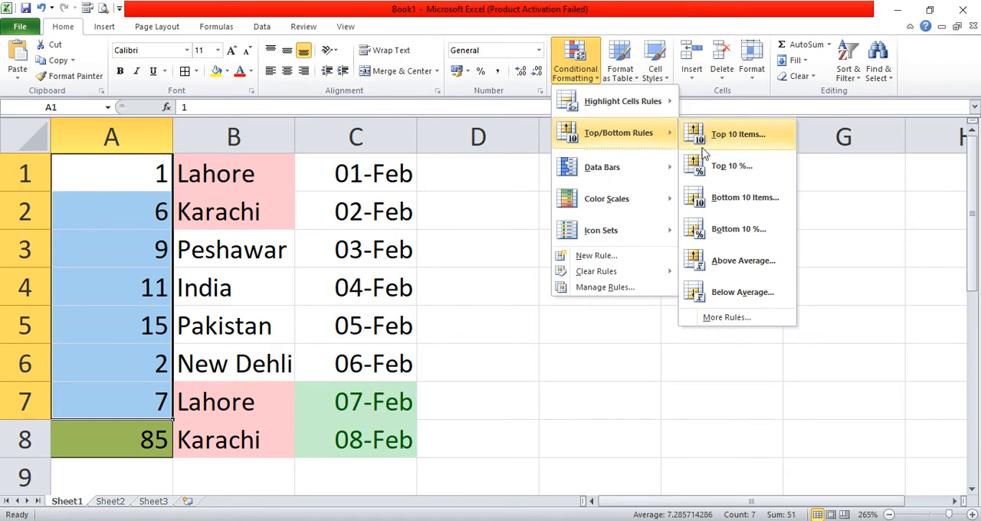
click(721, 144)
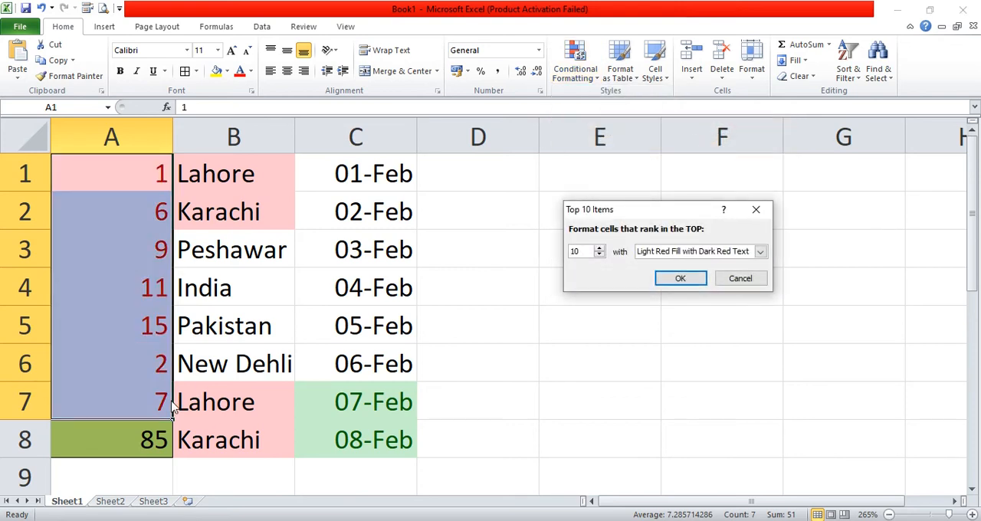
click(598, 255)
click(598, 255)
click(599, 255)
click(598, 256)
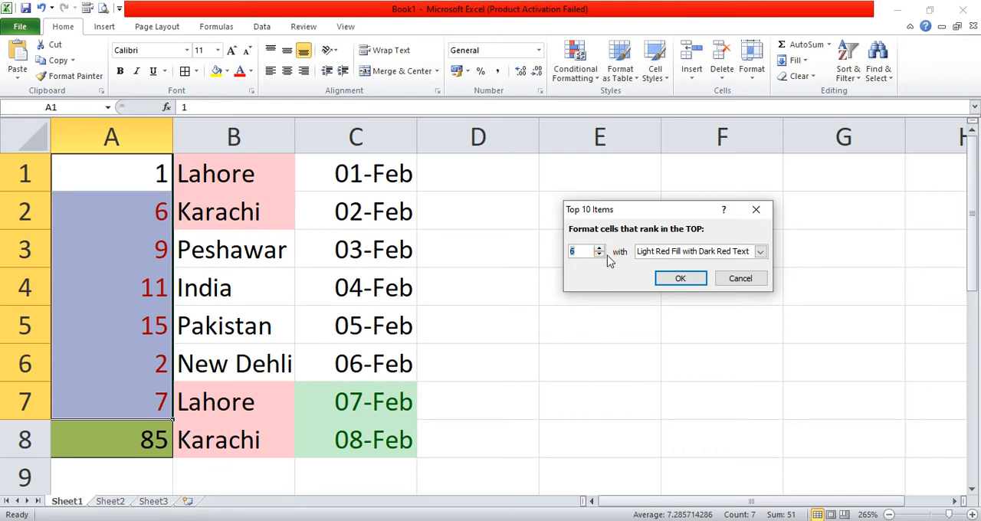
click(599, 255)
click(599, 255)
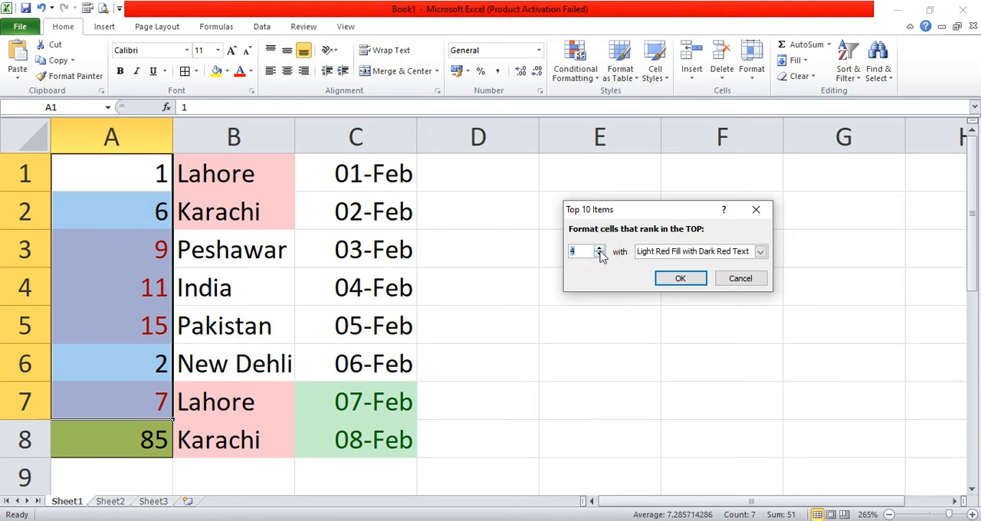
- Format the top-ranked cells in A1:A7 with Green Fill with Dark Green Text and apply the rule
click(689, 257)
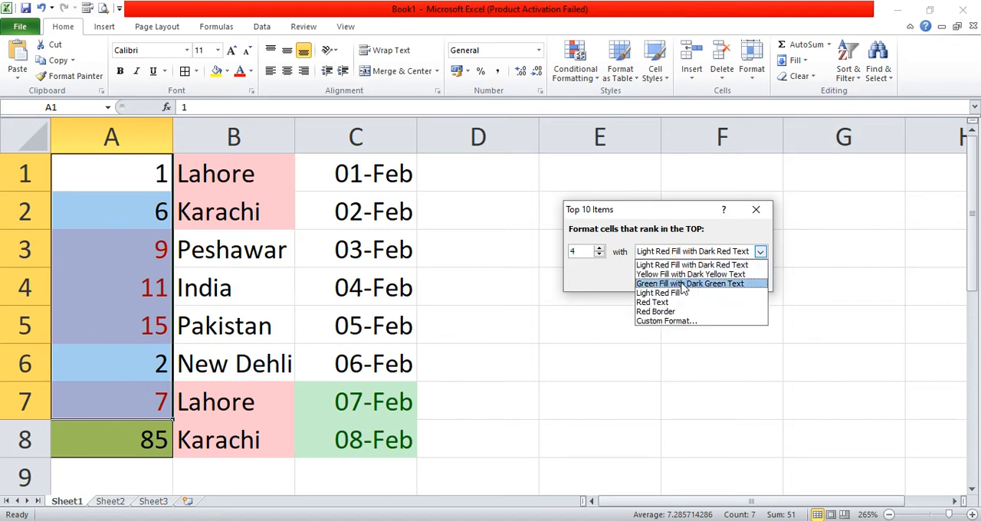
click(684, 284)
click(678, 280)
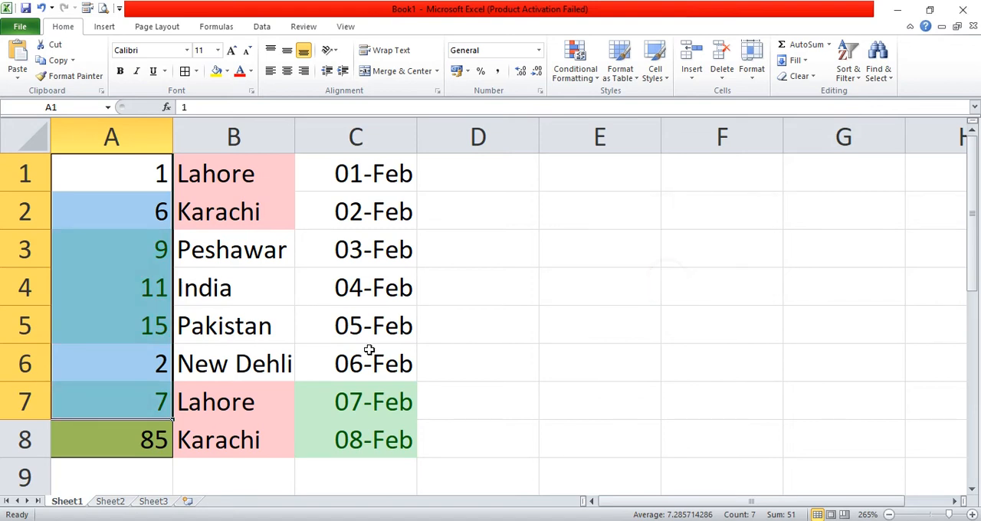
click(164, 348)
drag(157, 238, 140, 407)
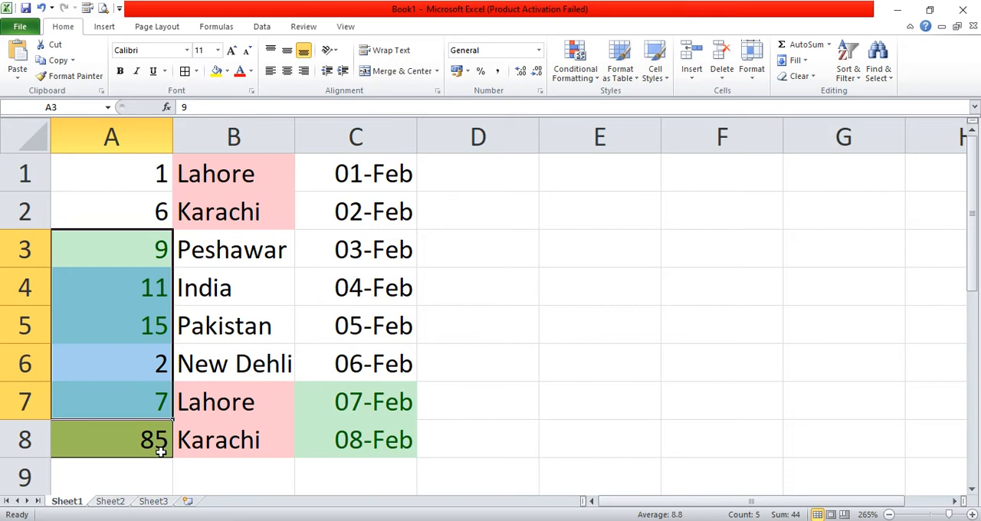
- Clear the formats from cells A1:A8 while keeping their numbers
drag(141, 187, 130, 426)
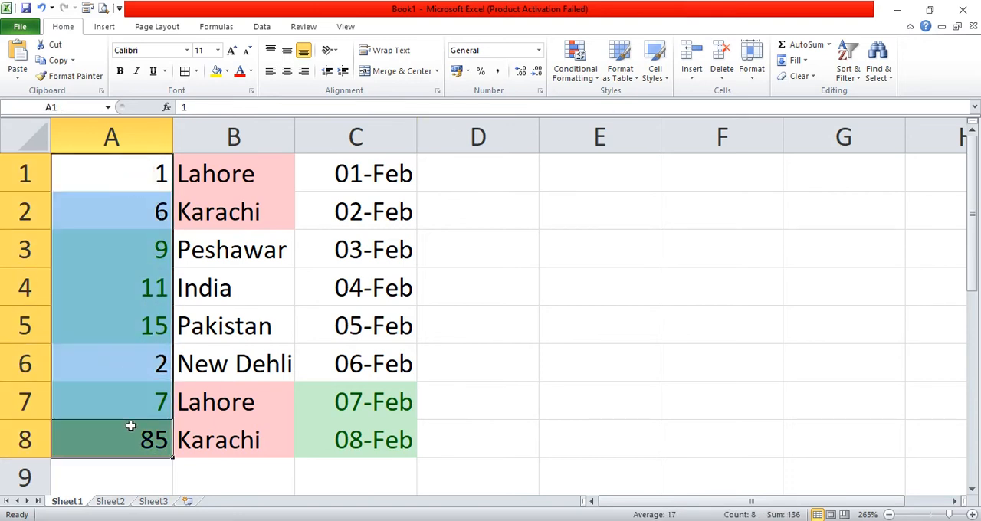
click(801, 76)
click(802, 111)
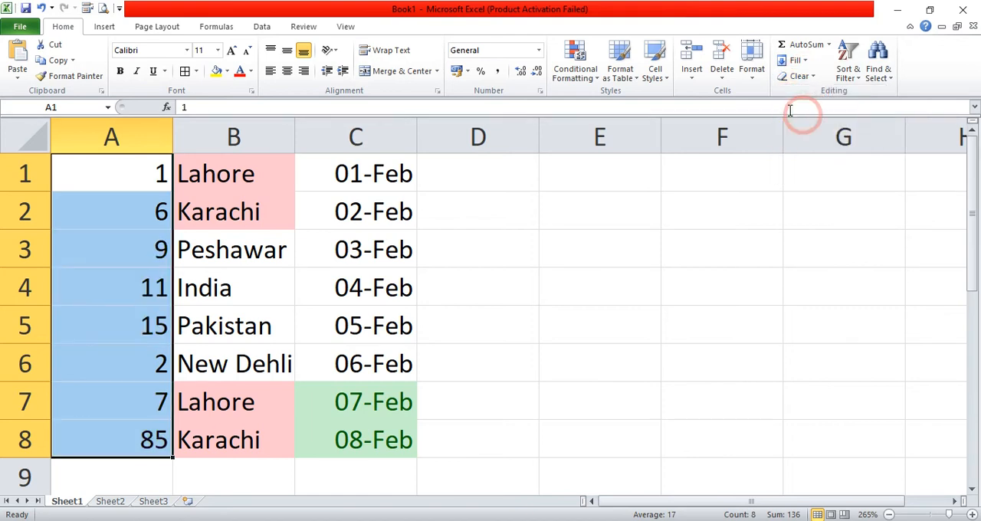
- Apply a Top 10 Items rule to A1:A8 for the top 4 values with Light Red Fill with Dark Red Text
click(580, 80)
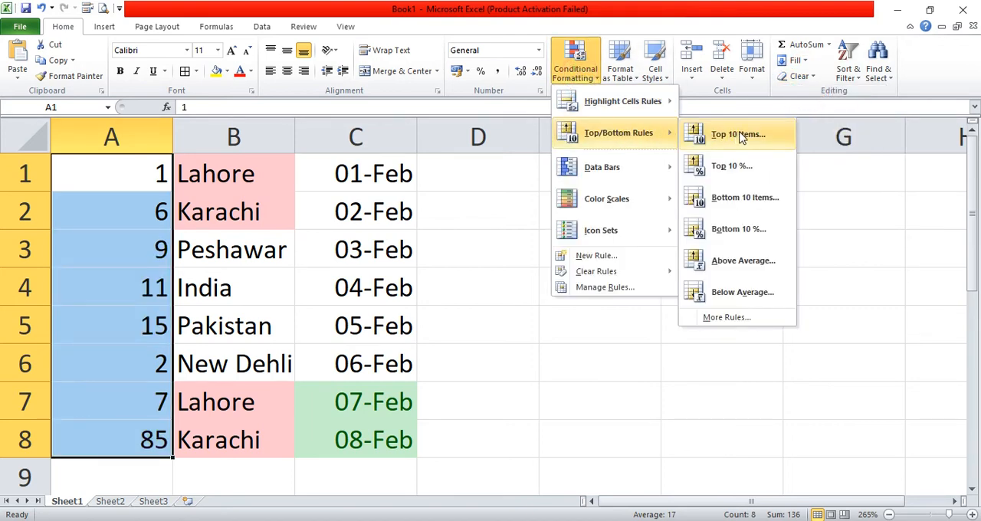
click(738, 135)
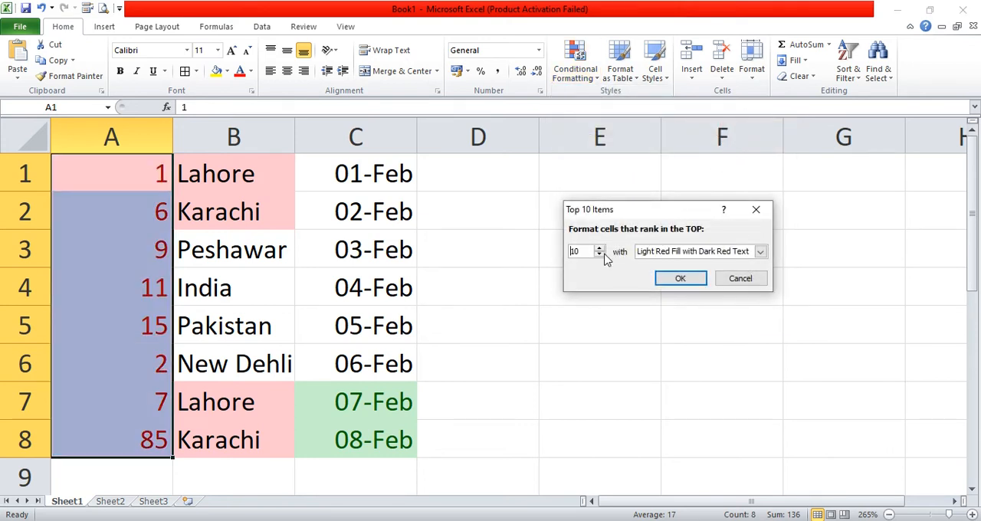
click(600, 256)
click(599, 256)
click(600, 256)
click(600, 256)
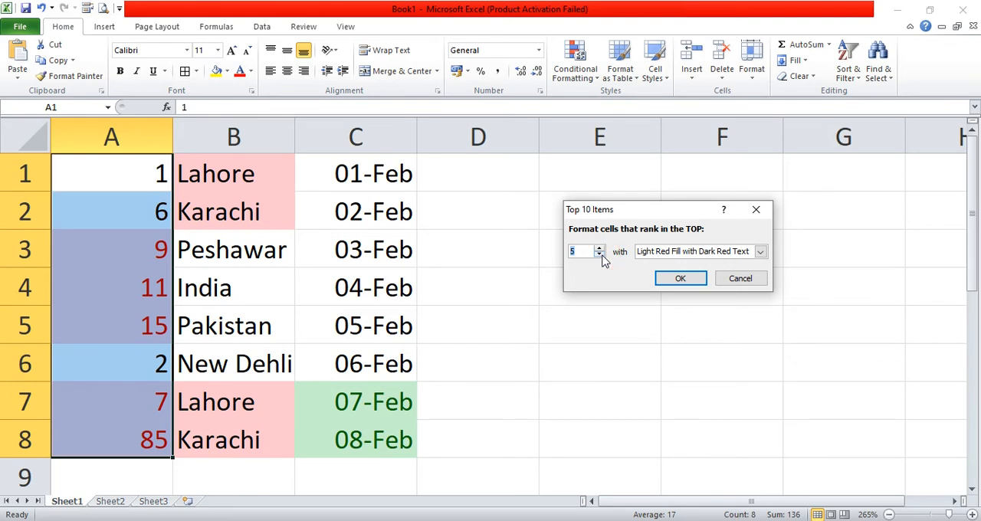
click(600, 257)
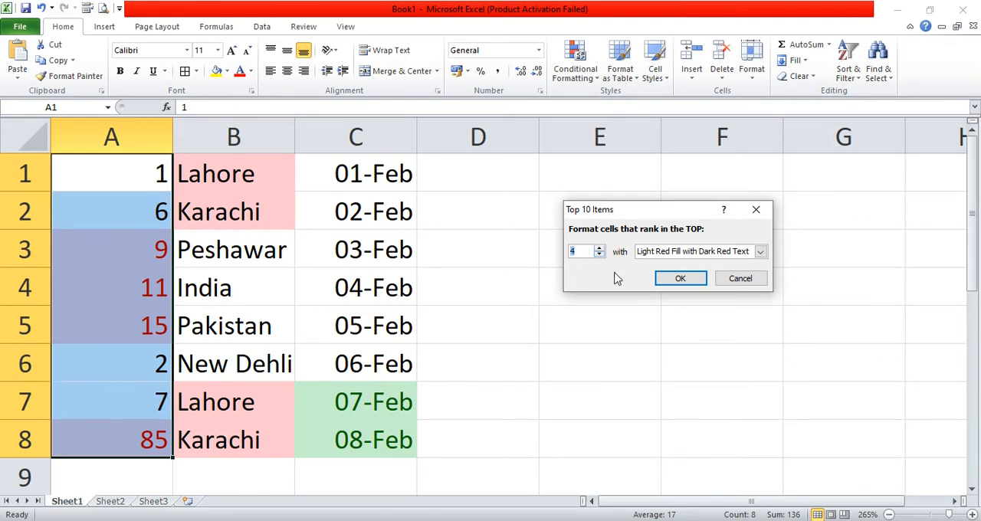
click(679, 278)
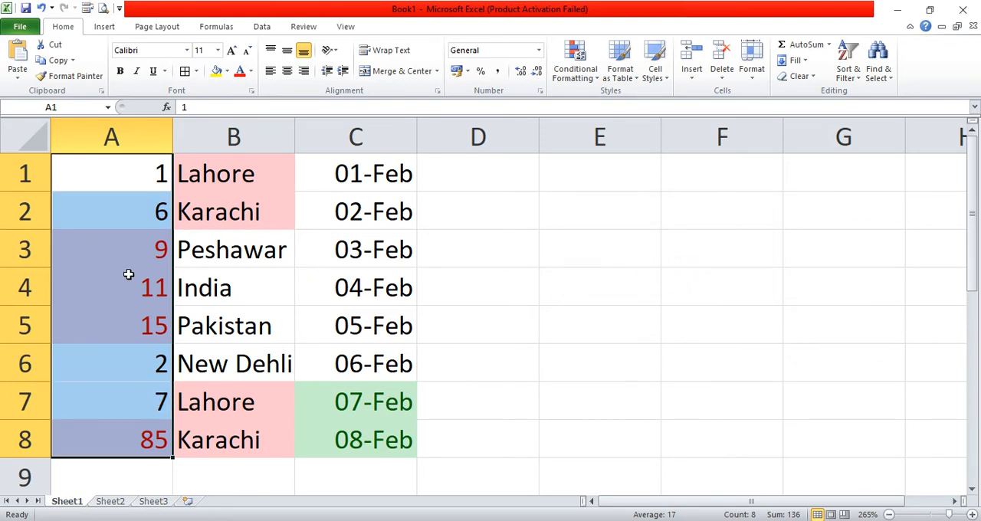
- Examine the highlighted top-ranked numbers in column A one by one
click(79, 274)
click(144, 254)
click(145, 286)
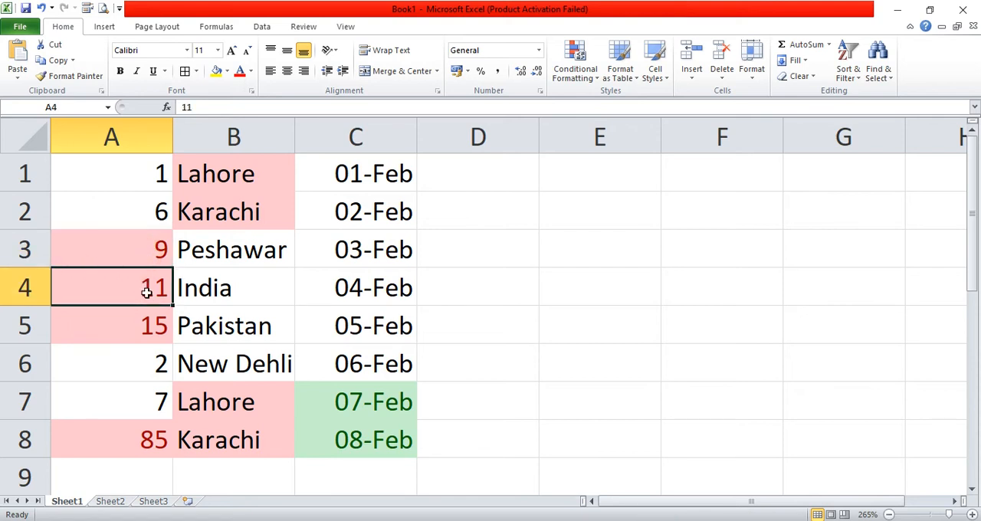
click(140, 325)
click(136, 434)
- Sort the data by column A from smallest to largest, expanding the sort to columns B and C, and select A5:A8
click(143, 134)
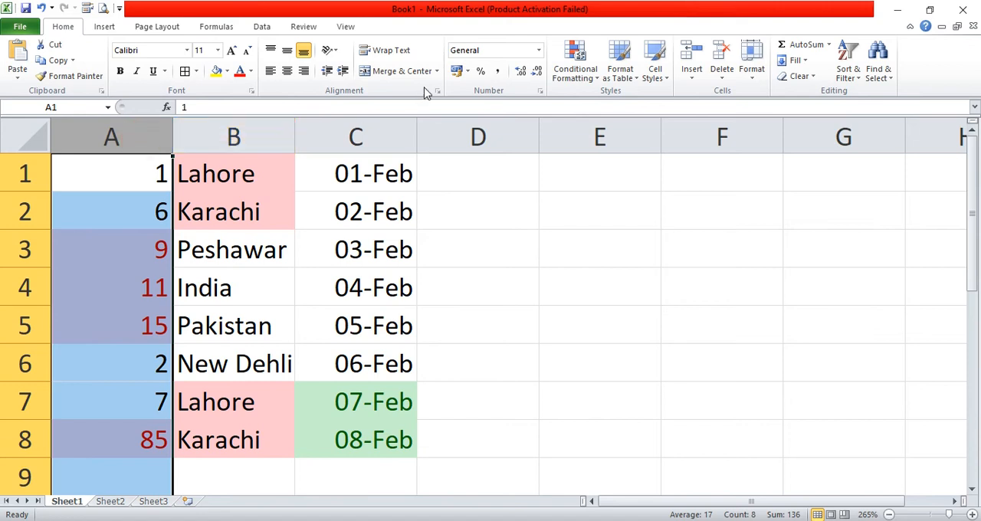
click(847, 69)
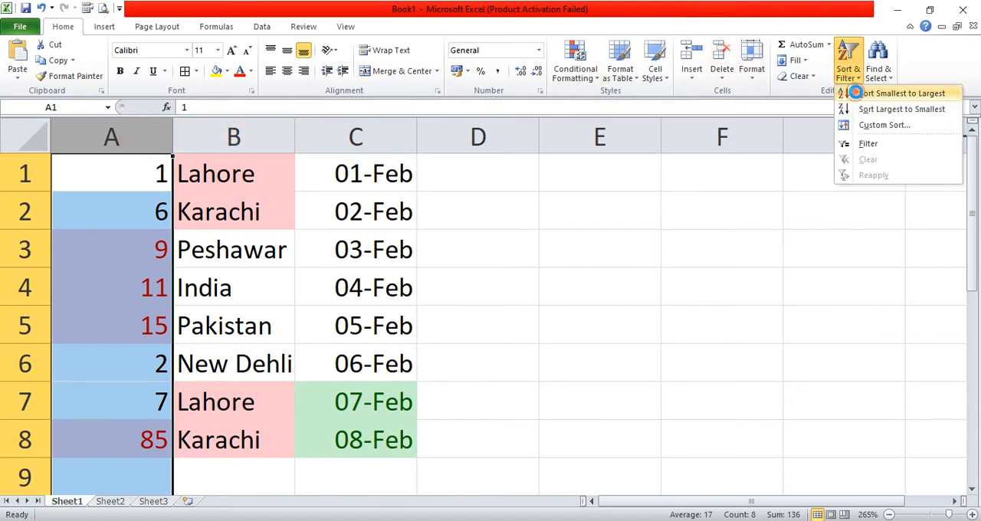
click(862, 95)
click(702, 285)
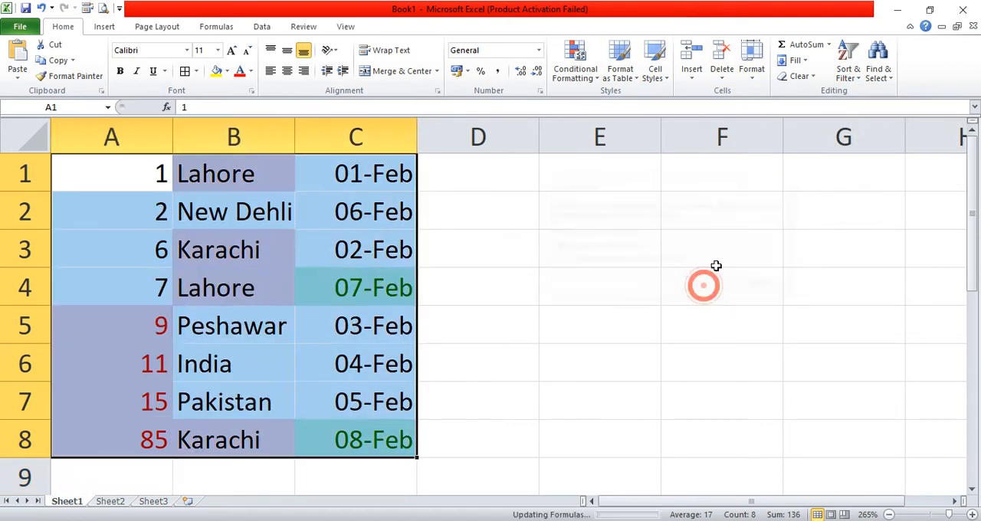
drag(134, 313, 150, 434)
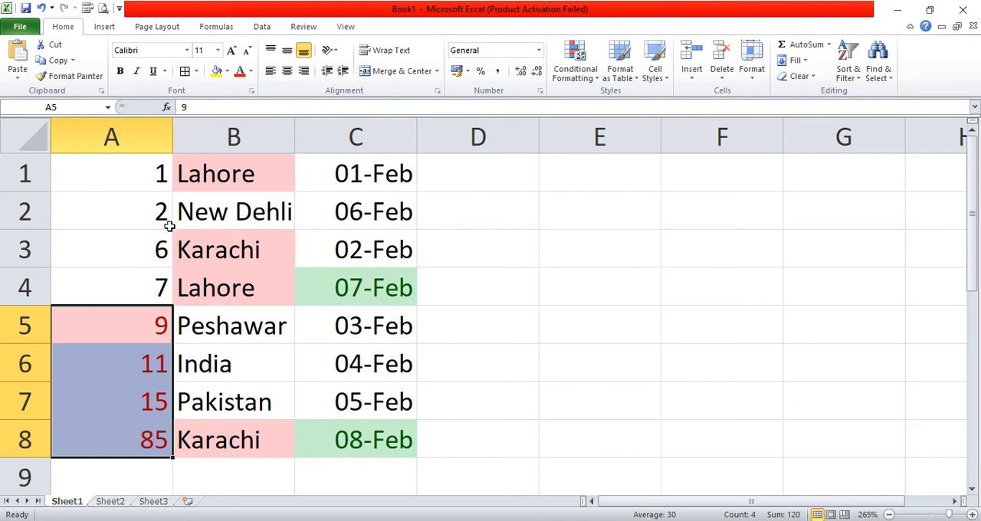
- Clear the formats from cells A1:C8 while keeping their contents
click(156, 441)
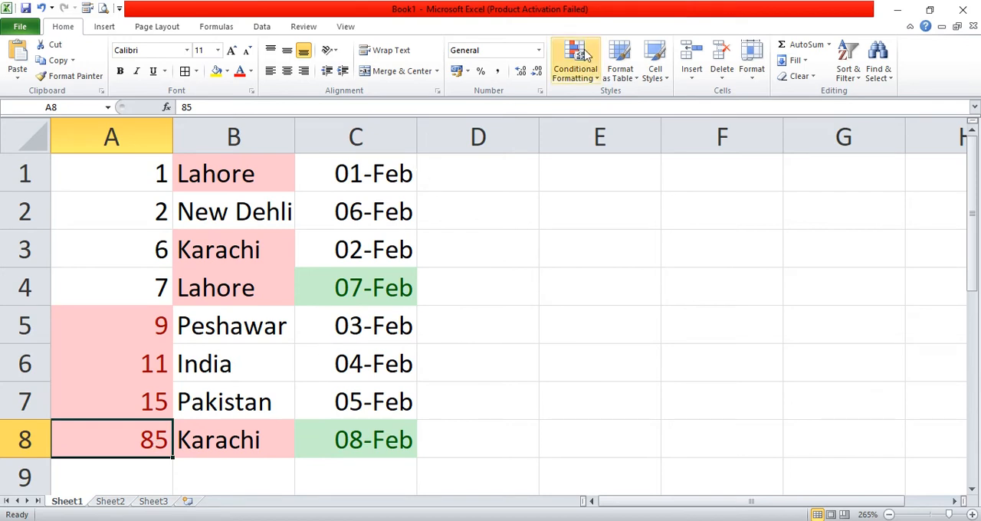
drag(112, 165, 377, 442)
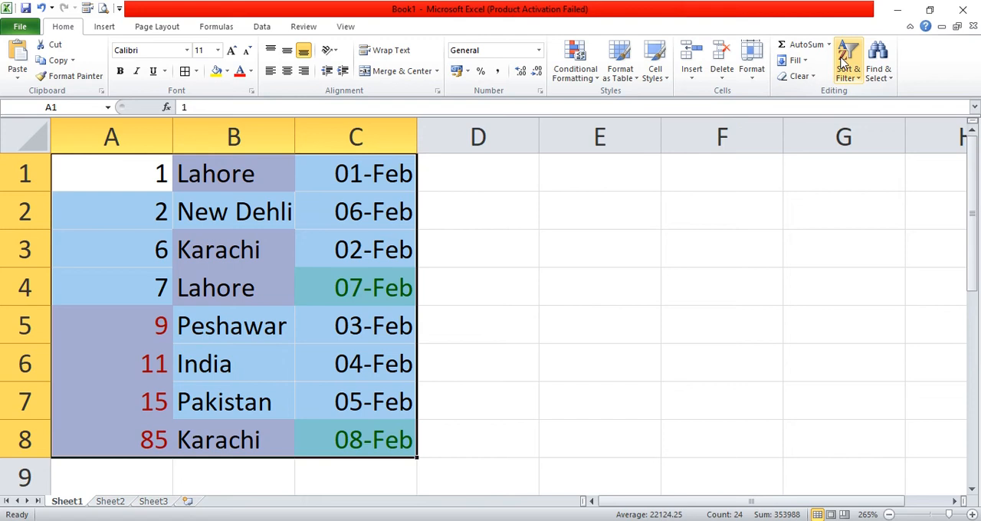
click(805, 76)
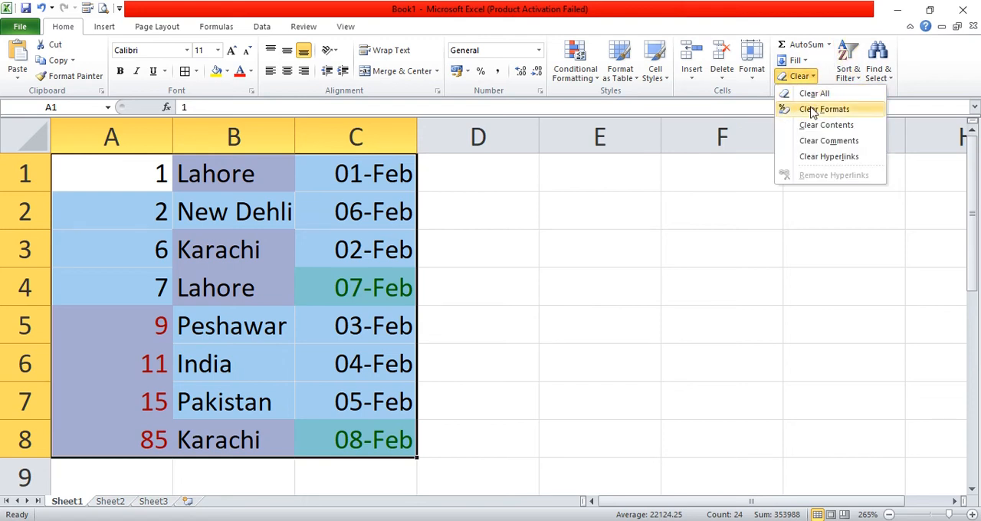
click(813, 112)
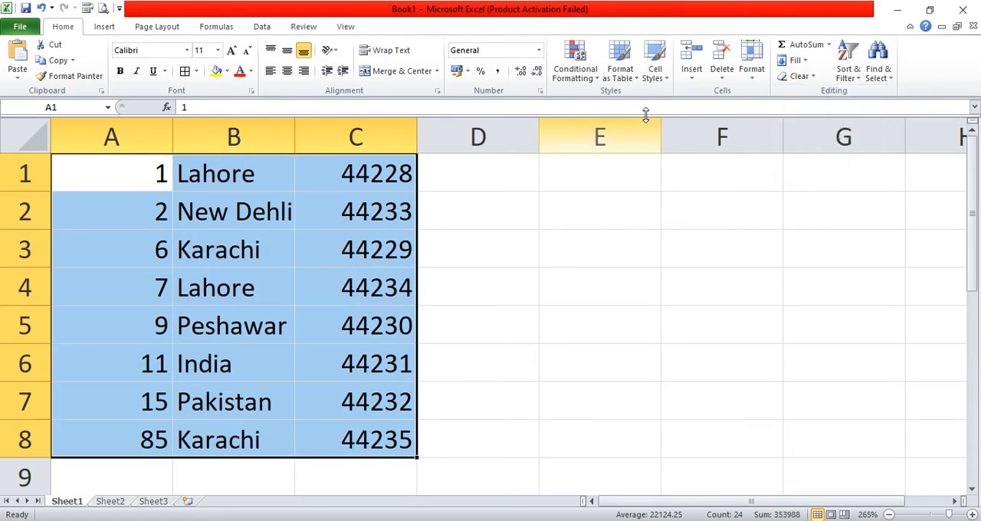
click(586, 83)
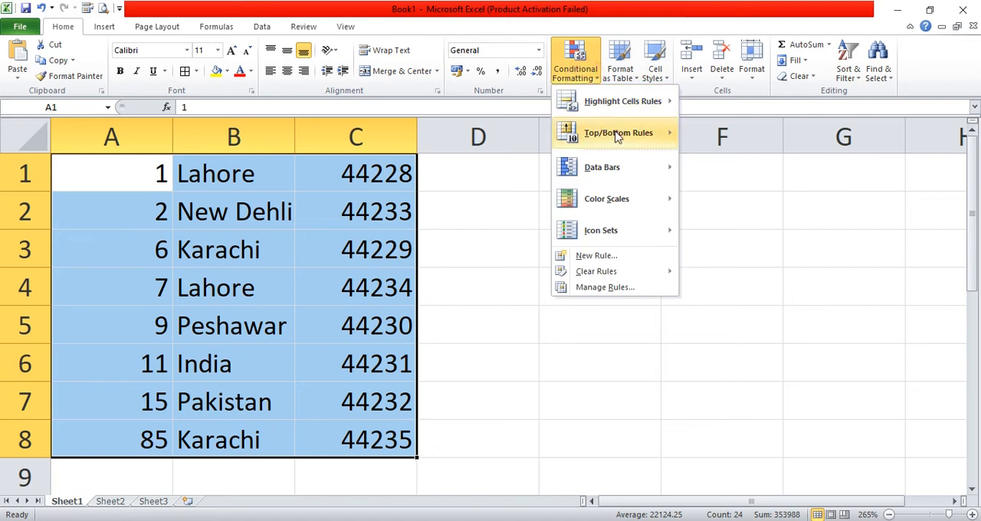
mouse_move(622, 137)
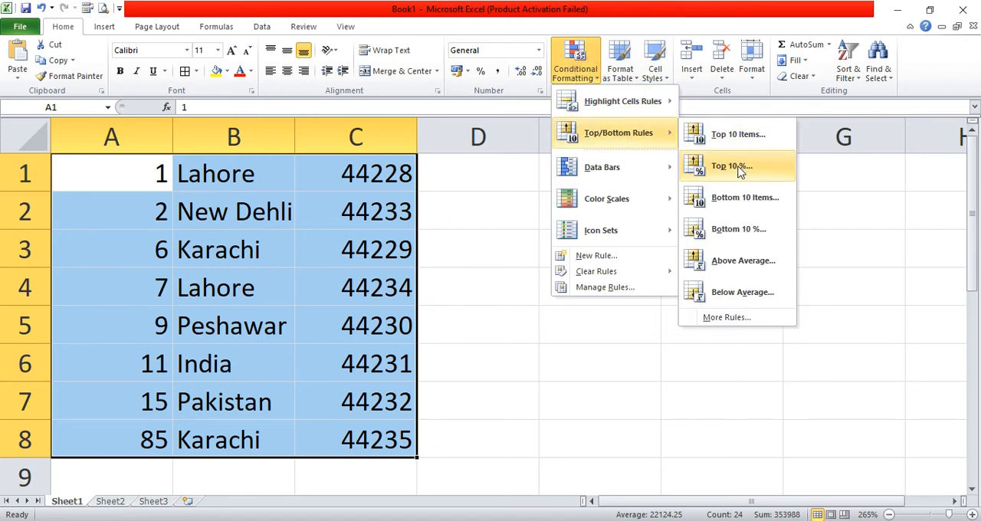
click(473, 197)
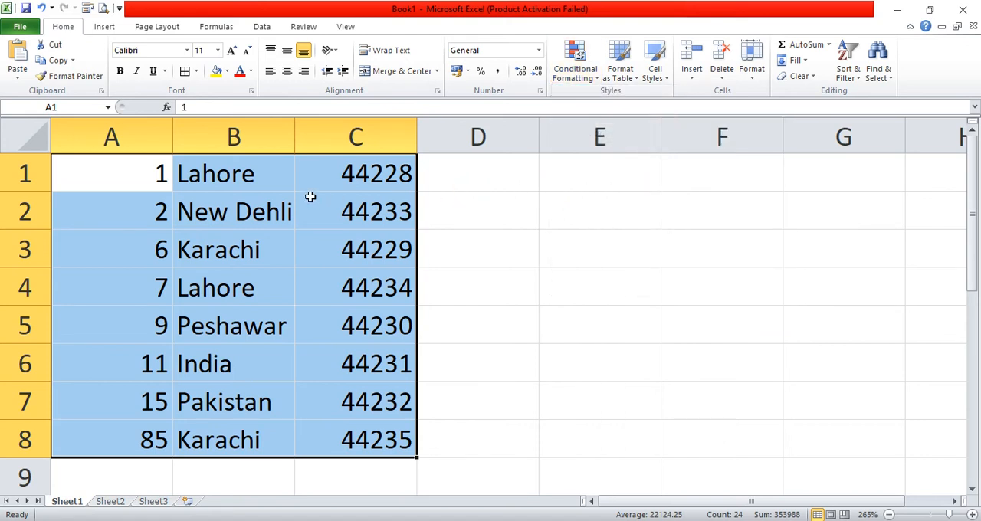
click(290, 180)
- Enter the values 112, 190, 200, 340 and 460 in cells D1 to D5
click(501, 180)
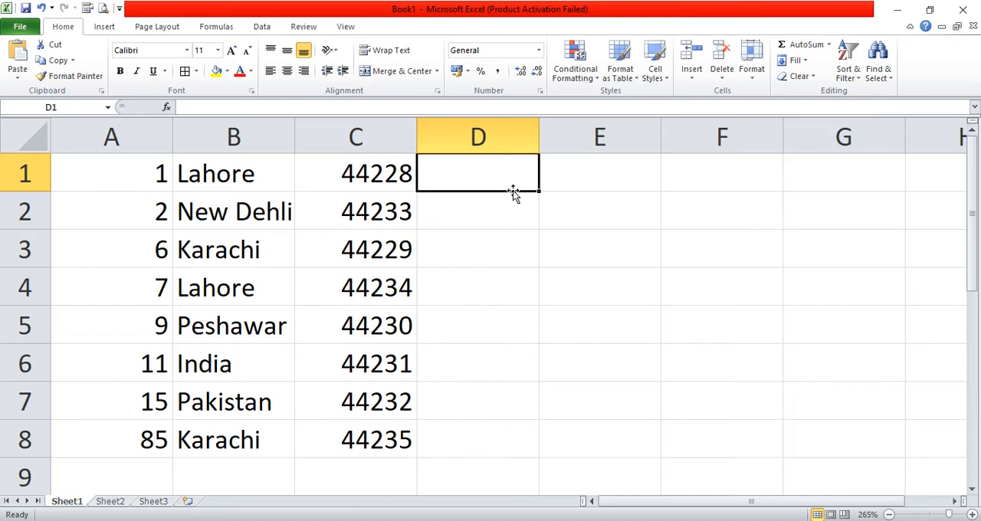
text(11)
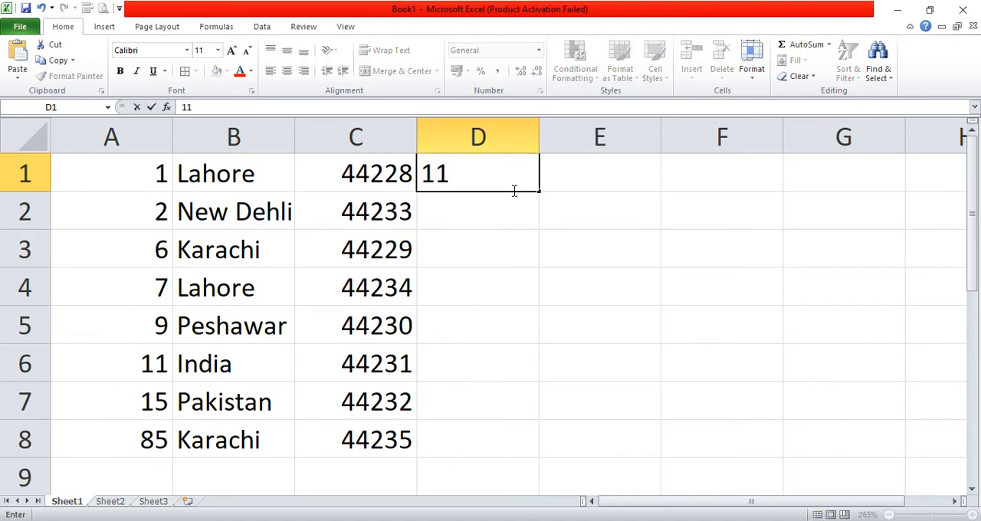
text(2)
key(Return)
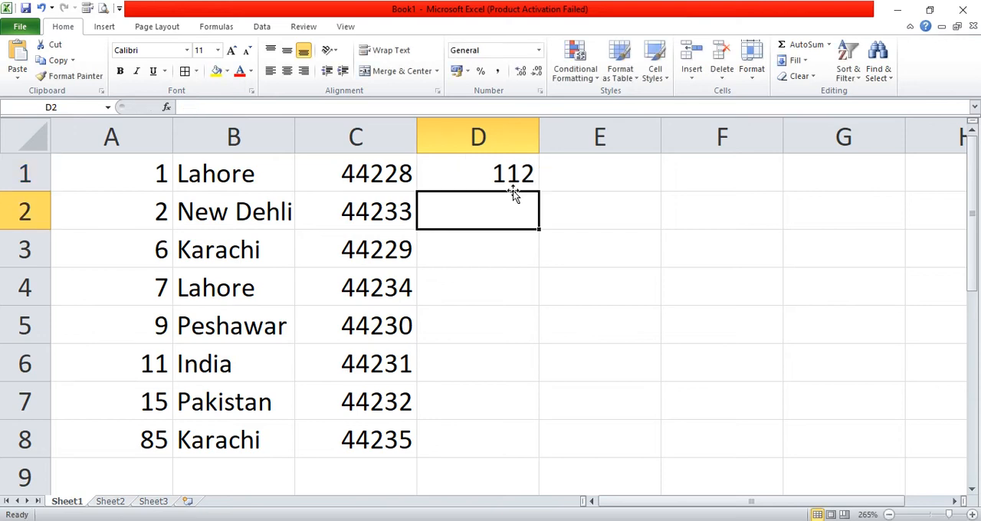
text(190)
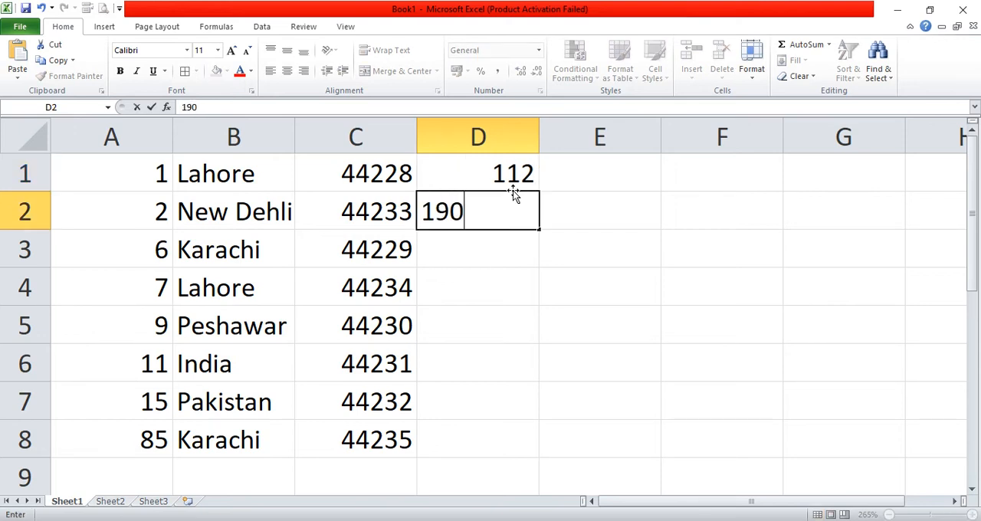
key(Return)
text(200)
key(Return)
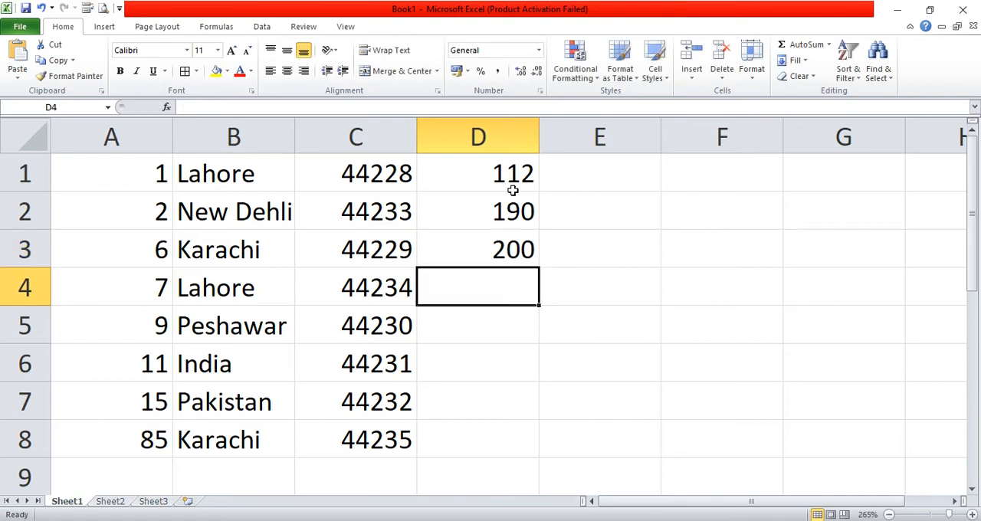
text(340)
key(Return)
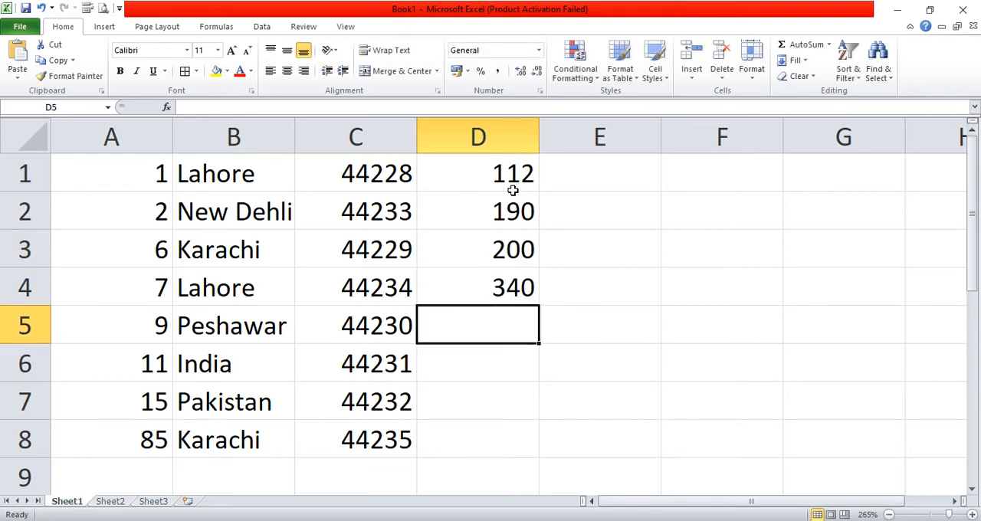
text(460)
key(Return)
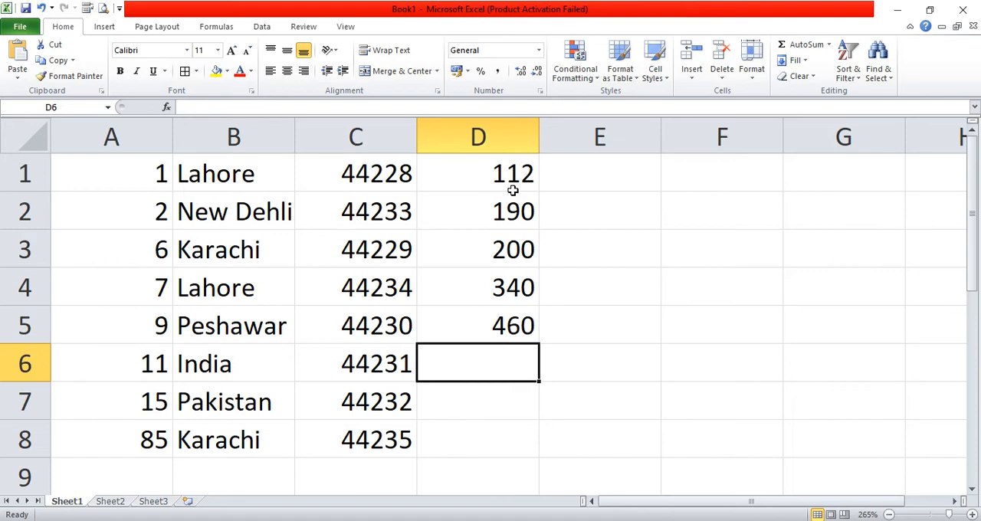
key(Right)
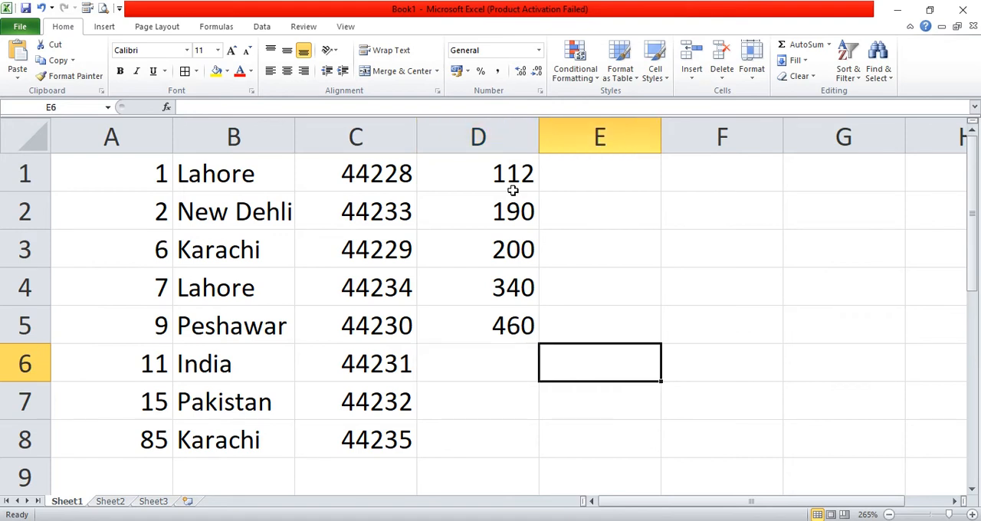
key(Up)
key(Up)
key(Up)
key(Up)
key(Up)
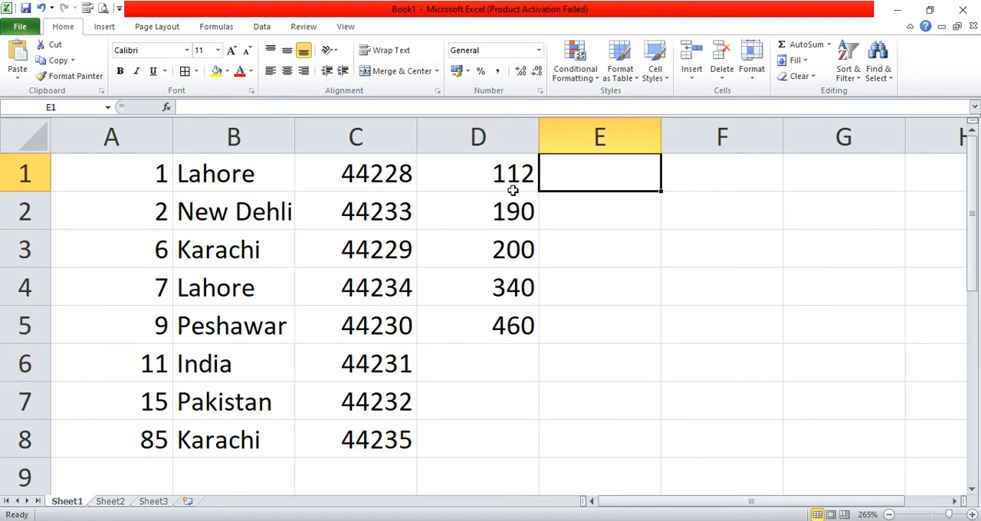
- Start a Top 10% conditional formatting rule on D1:D5 with Green Fill with Dark Green Text
drag(519, 164, 517, 312)
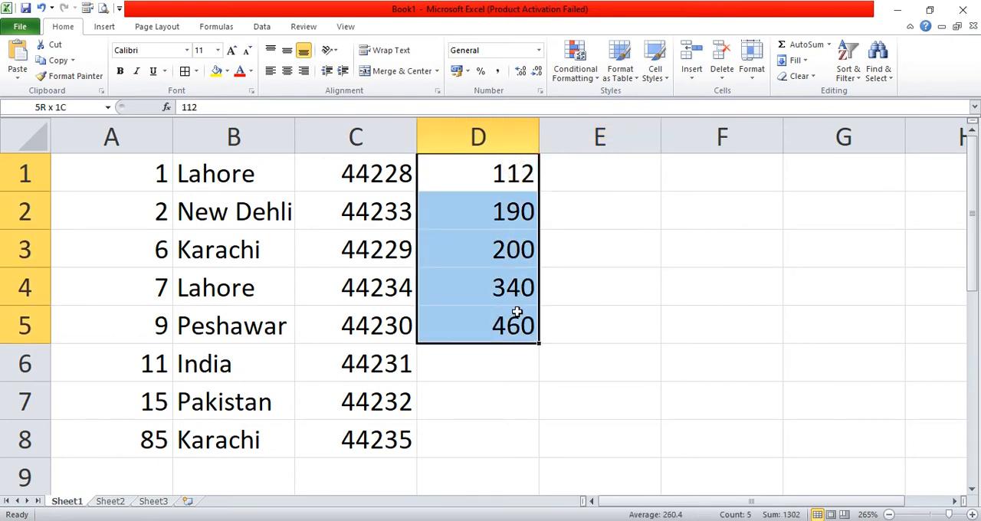
click(580, 72)
mouse_move(627, 138)
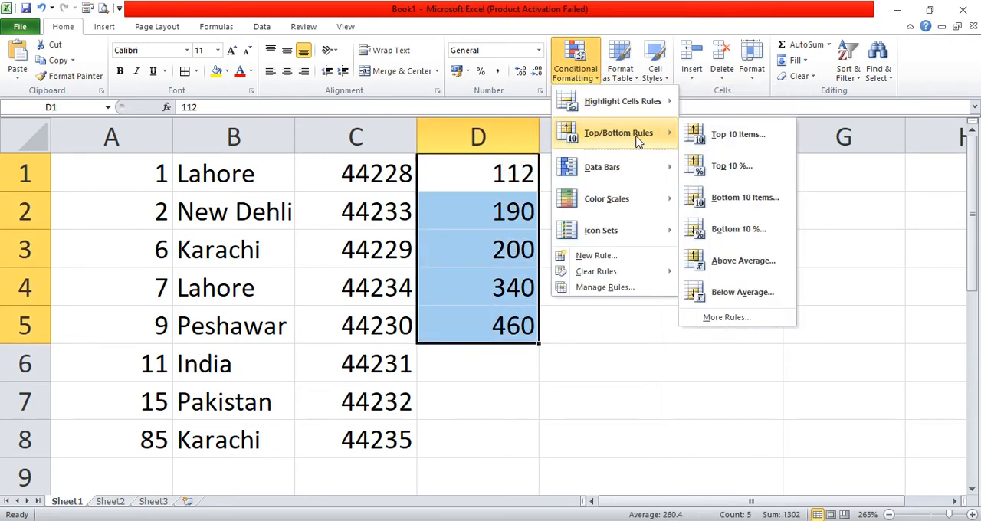
click(728, 167)
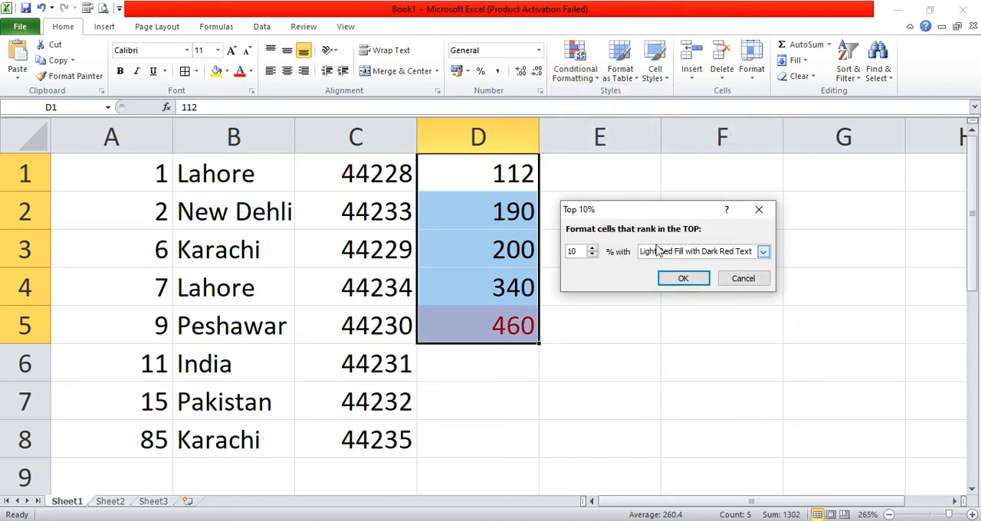
double_click(584, 251)
drag(627, 208, 691, 206)
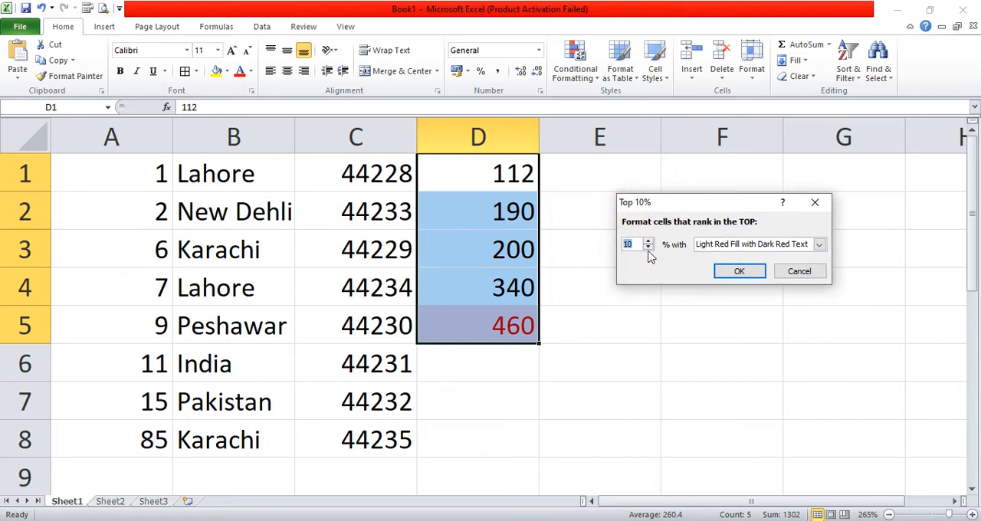
click(730, 243)
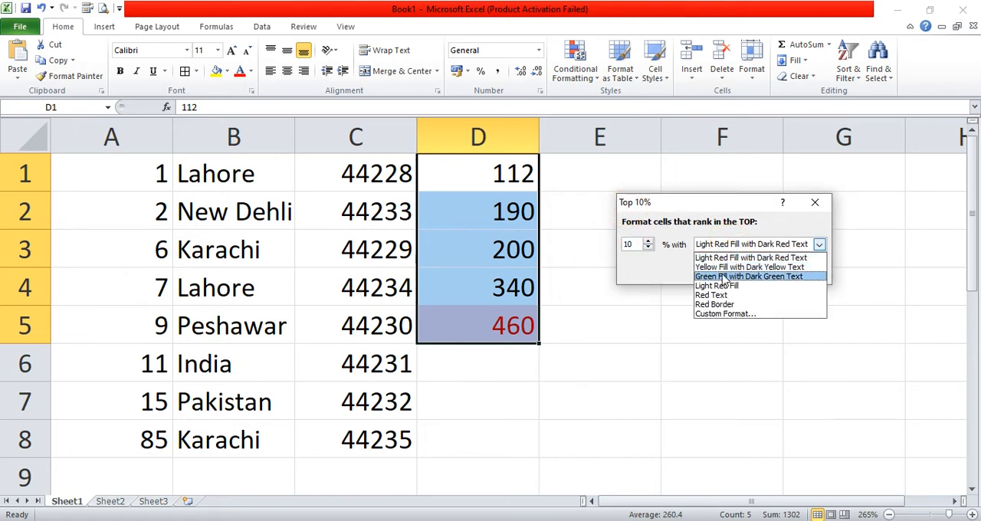
click(707, 273)
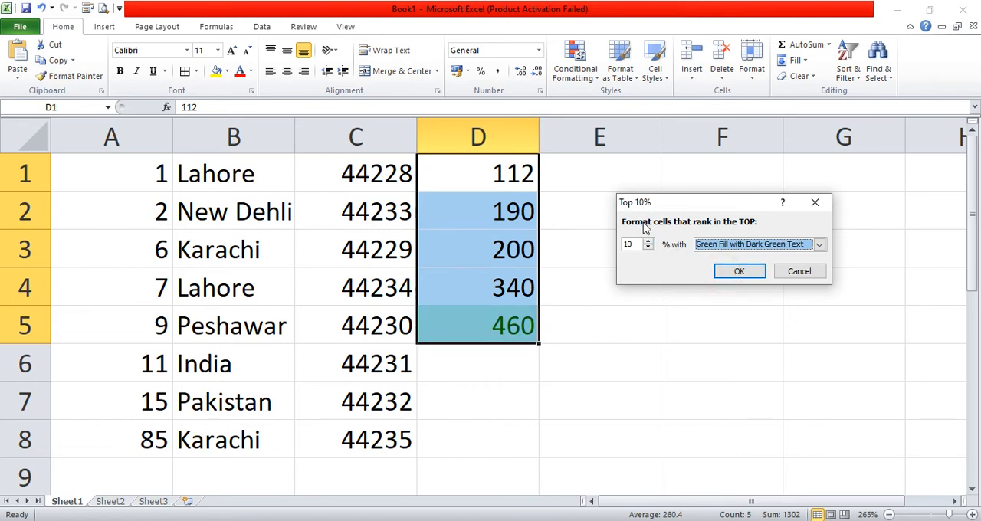
- Try 100%, set the top-ranking rule to 90% with Yellow Fill with Dark Yellow Text, and apply it to D1:D5
double_click(627, 244)
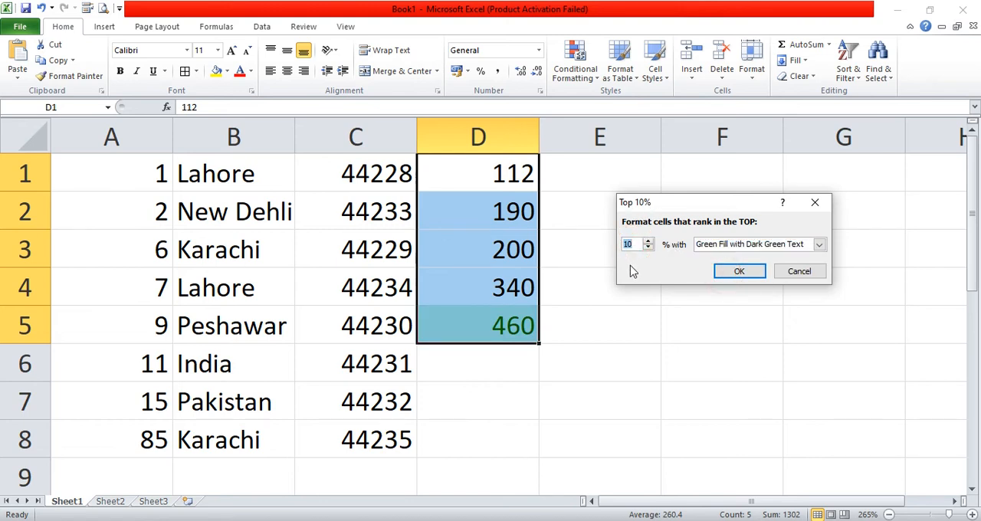
text(100)
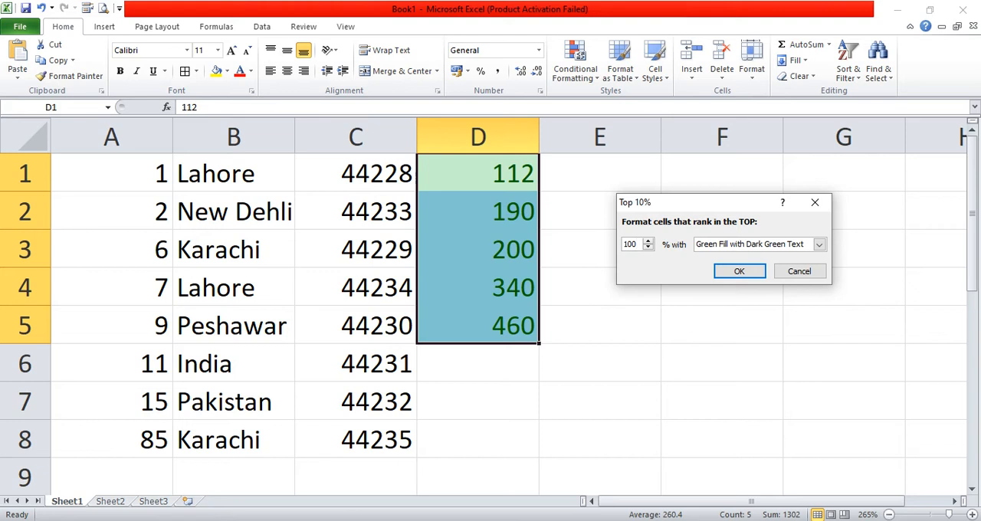
key(BackSpace)
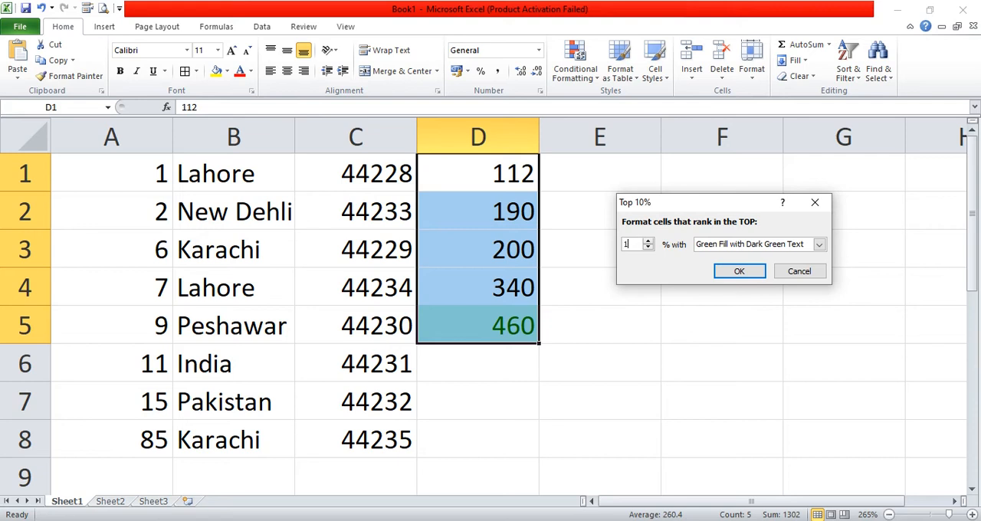
text(0)
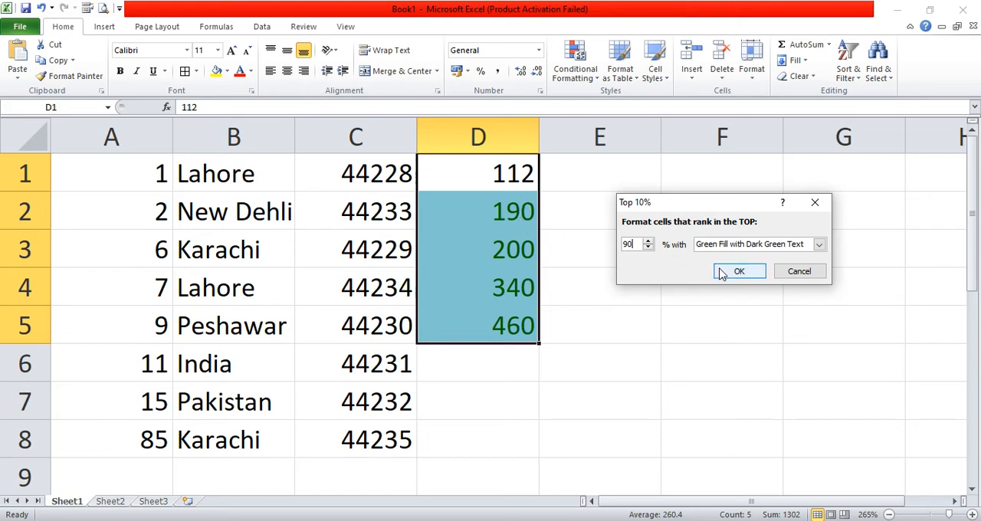
click(634, 245)
click(755, 244)
click(747, 267)
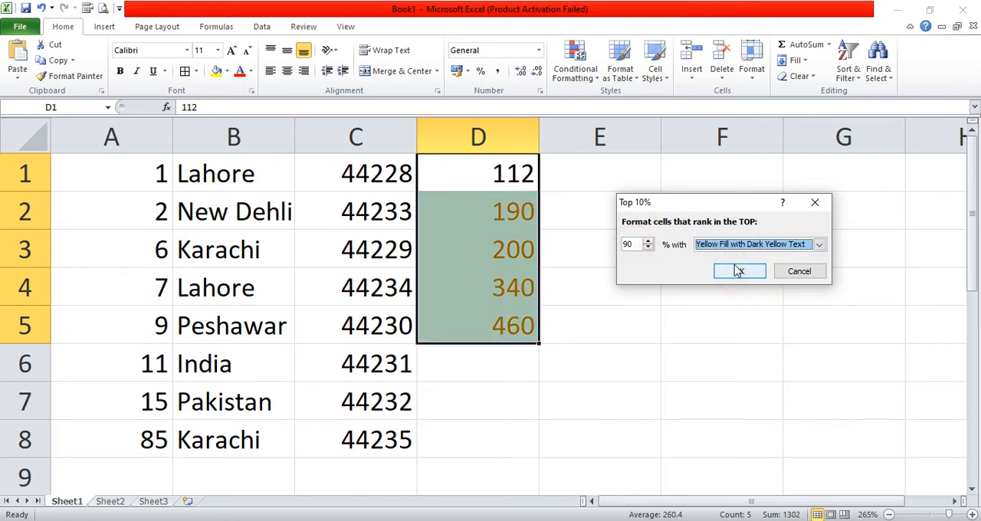
click(738, 270)
click(675, 274)
- Clear the formats from cells D1:D5 while keeping their numbers
drag(501, 176, 523, 313)
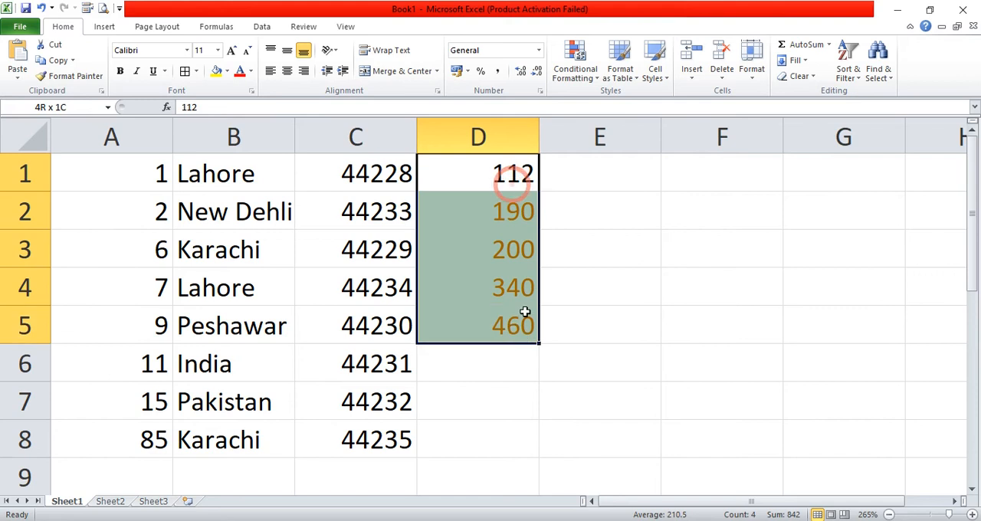
click(790, 78)
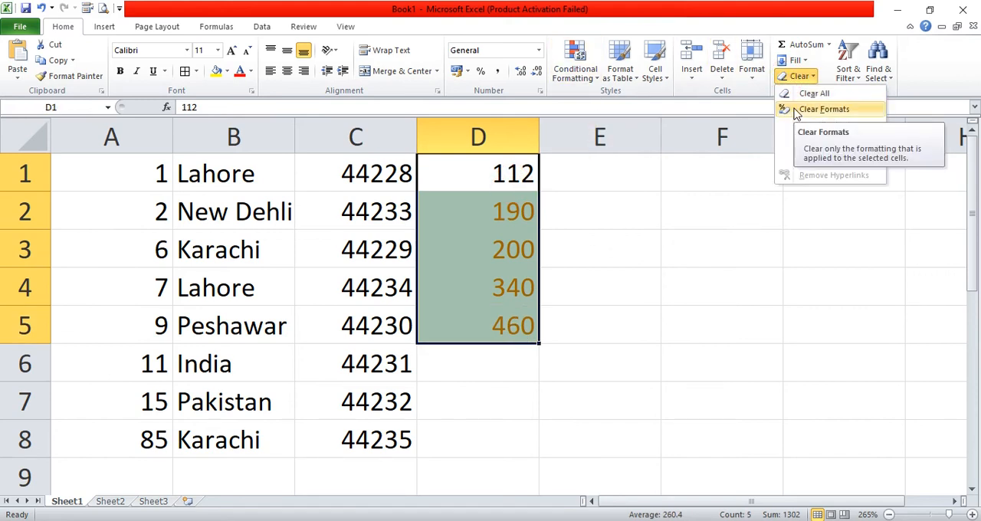
click(794, 109)
- Apply a Bottom 10 Items rule to D1:D5 for the 2 lowest values with Light Red Fill with Dark Red Text, and reselect the range
click(588, 79)
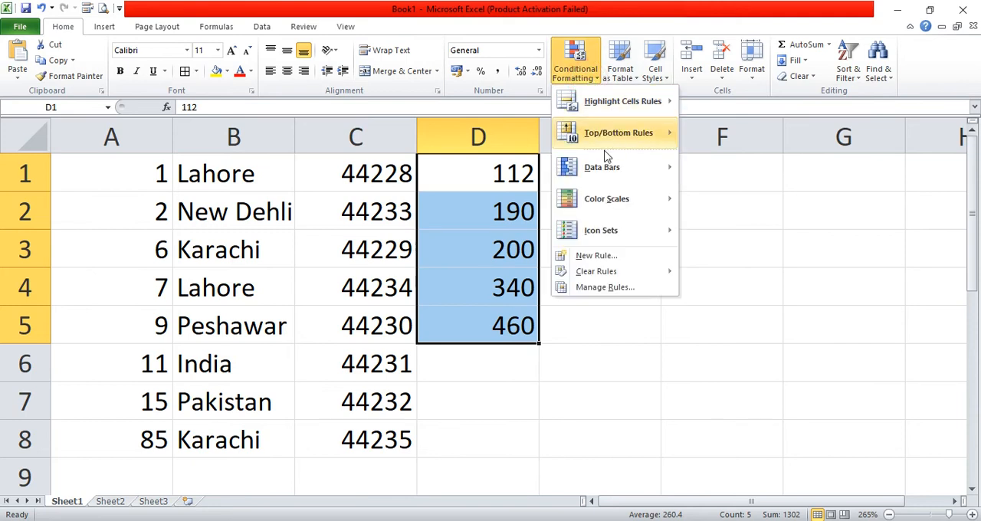
mouse_move(612, 145)
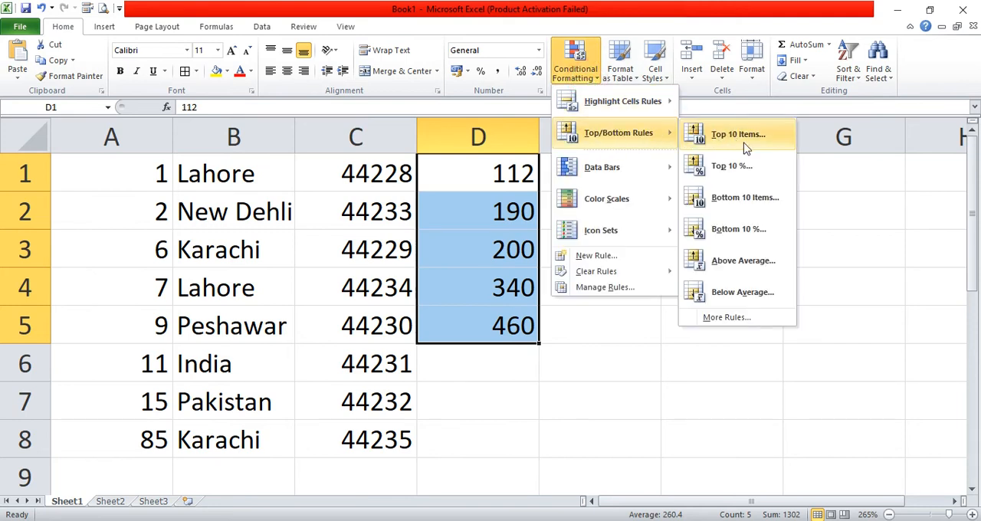
click(769, 204)
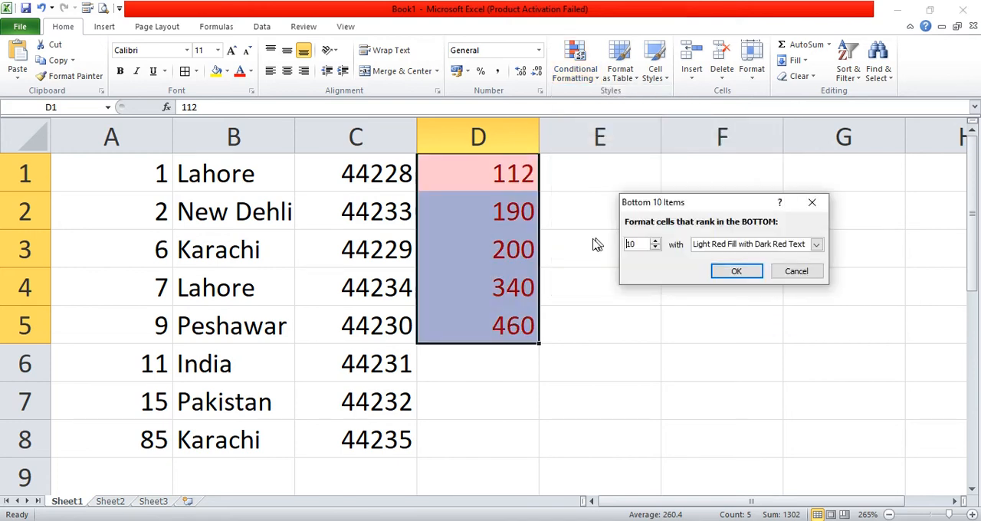
drag(640, 244, 618, 249)
text(2)
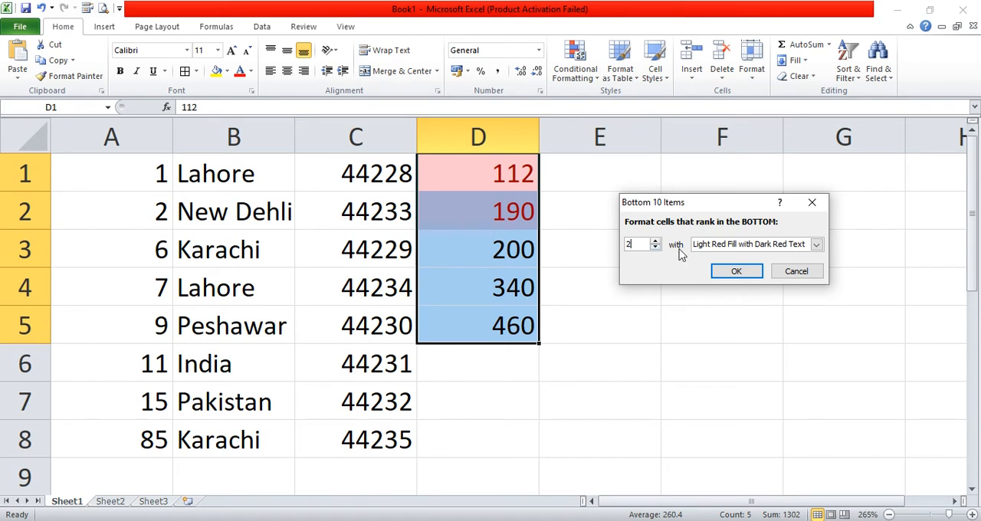
click(735, 271)
click(577, 240)
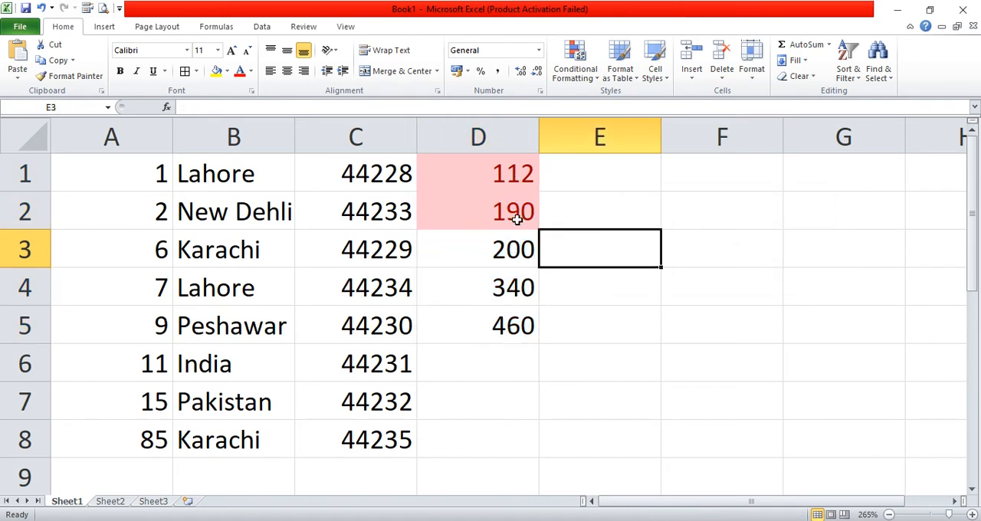
drag(511, 175, 510, 318)
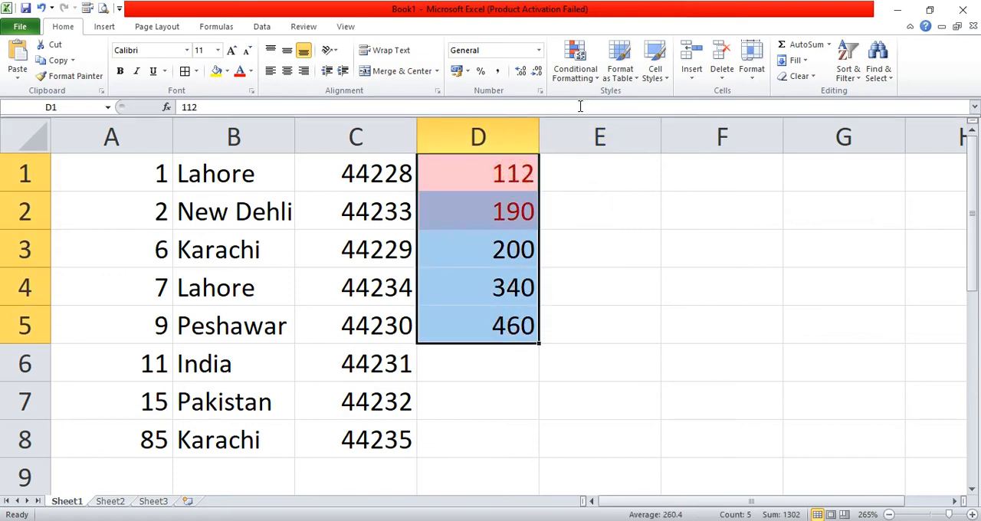
- Apply a Bottom 10% conditional formatting rule to D1:D5, set to 70% with Light Red Fill with Dark Red Text
click(574, 65)
mouse_move(658, 133)
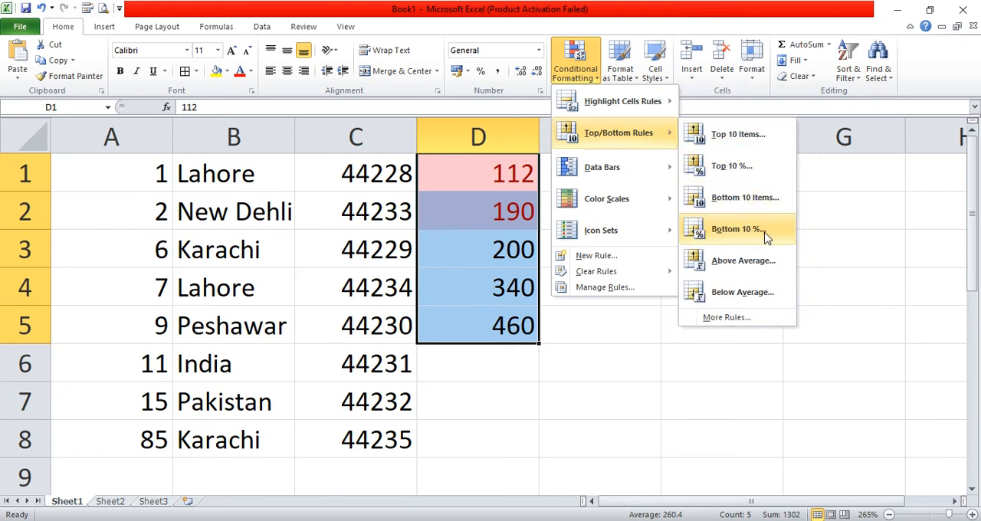
click(736, 229)
drag(640, 244, 611, 245)
key(BackSpace)
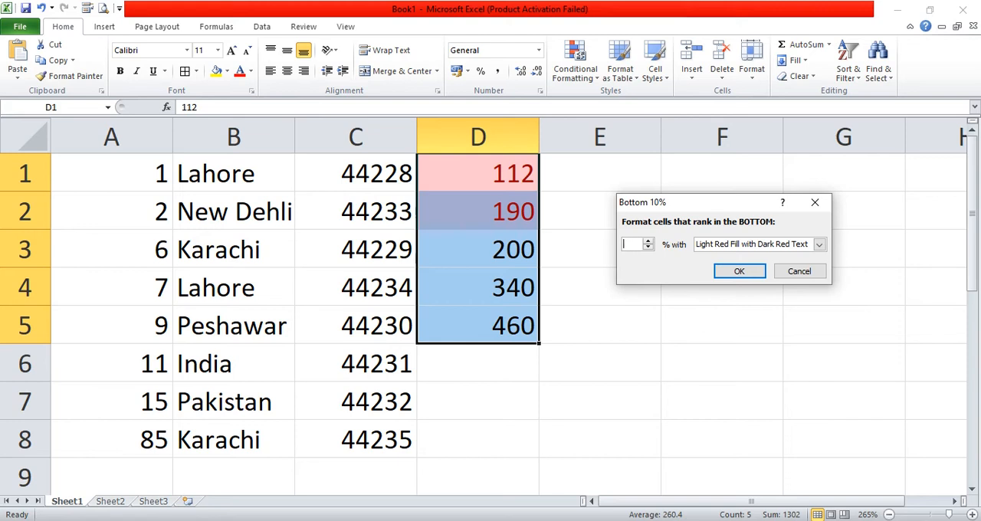
text(70)
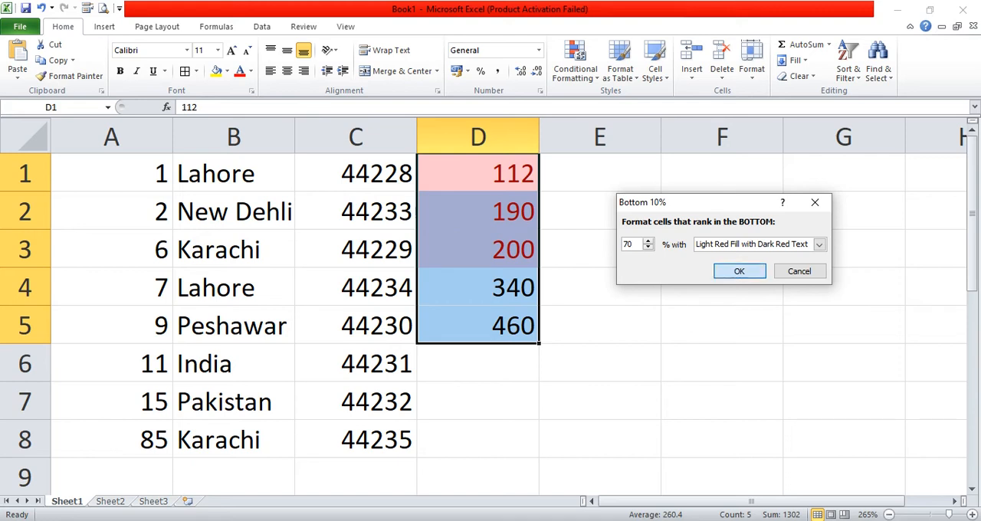
click(738, 270)
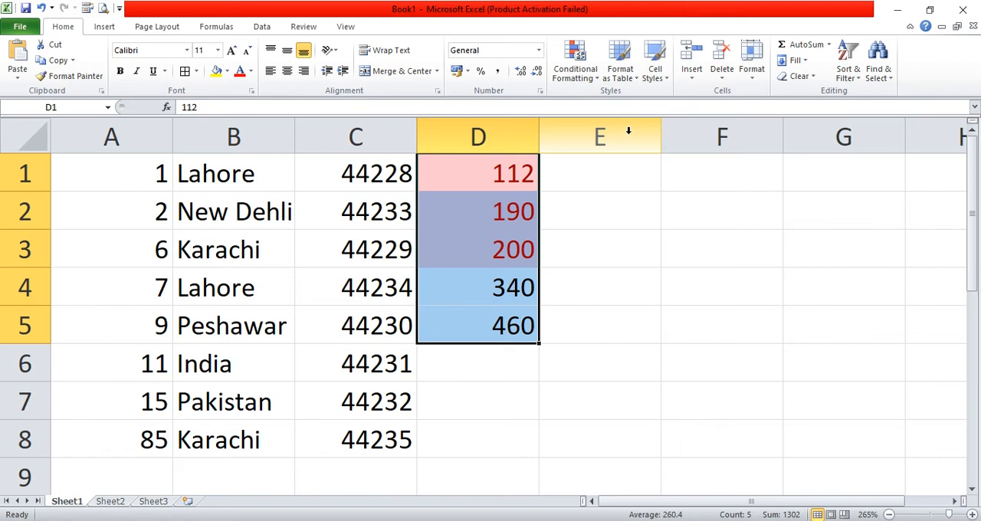
- Apply an Above Average conditional formatting rule to D1:D5 with Light Red Fill, and deselect the range
click(579, 77)
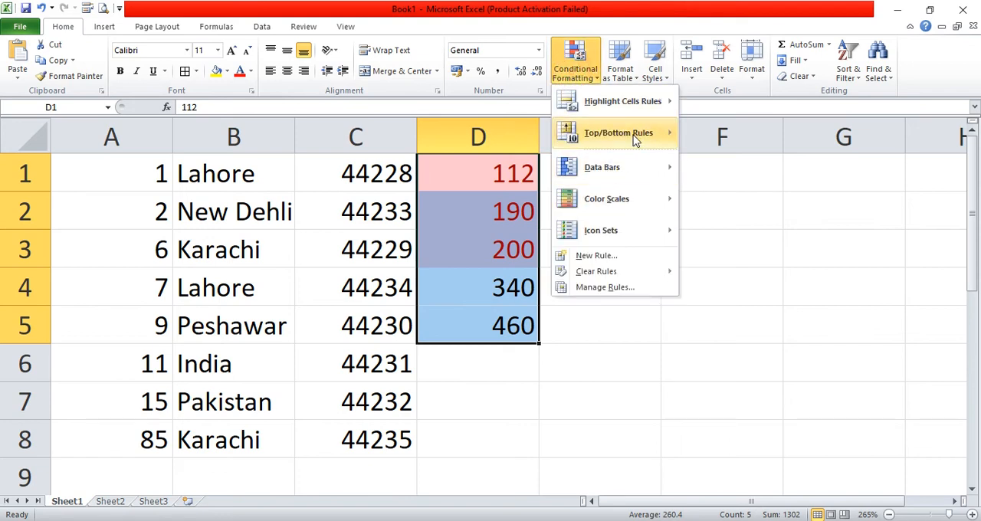
mouse_move(639, 132)
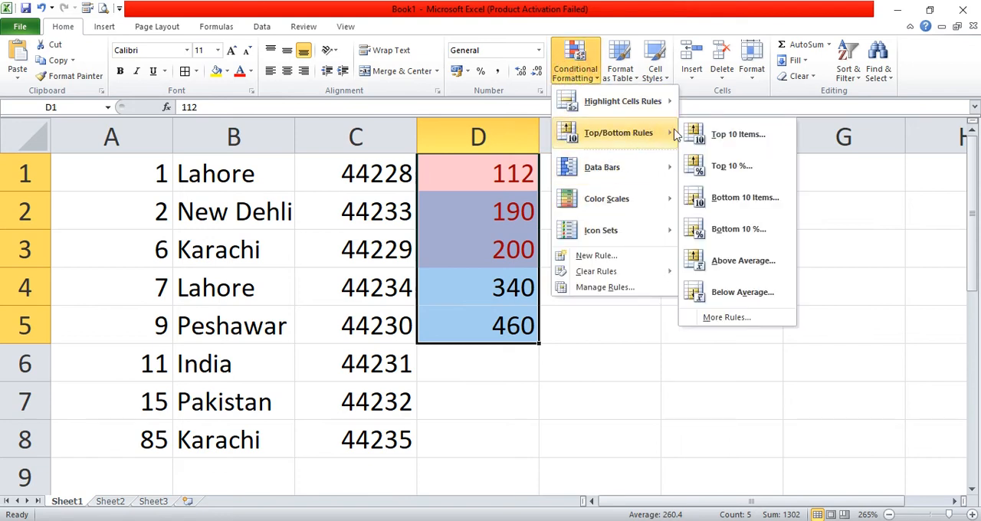
click(758, 268)
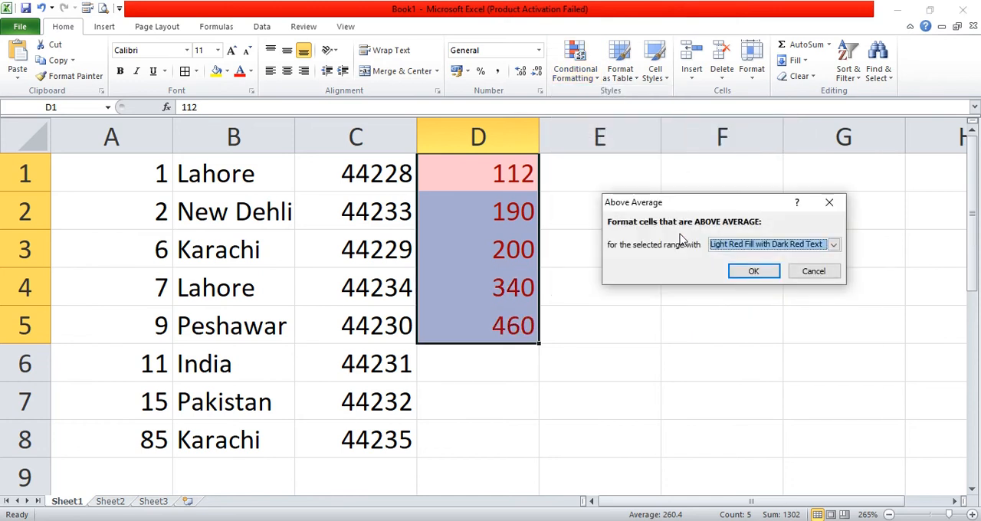
click(826, 248)
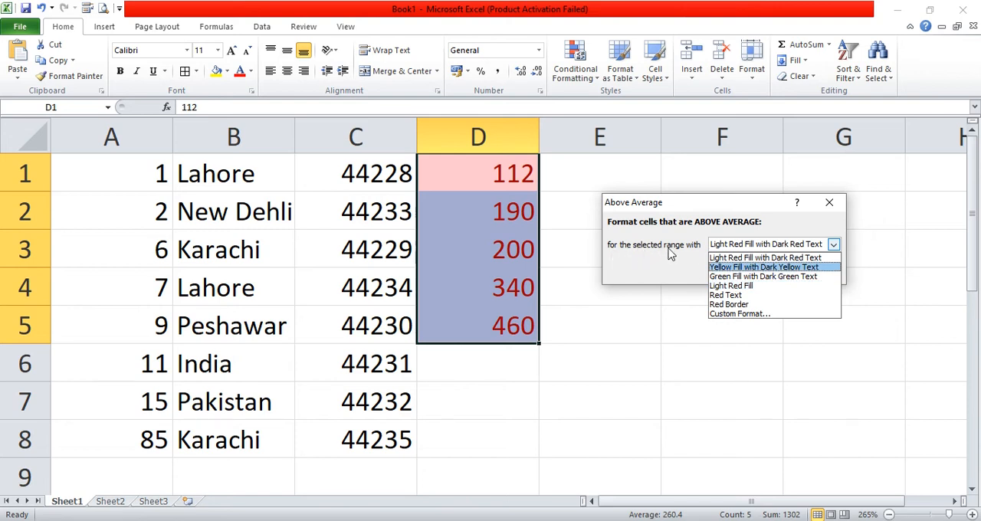
click(729, 285)
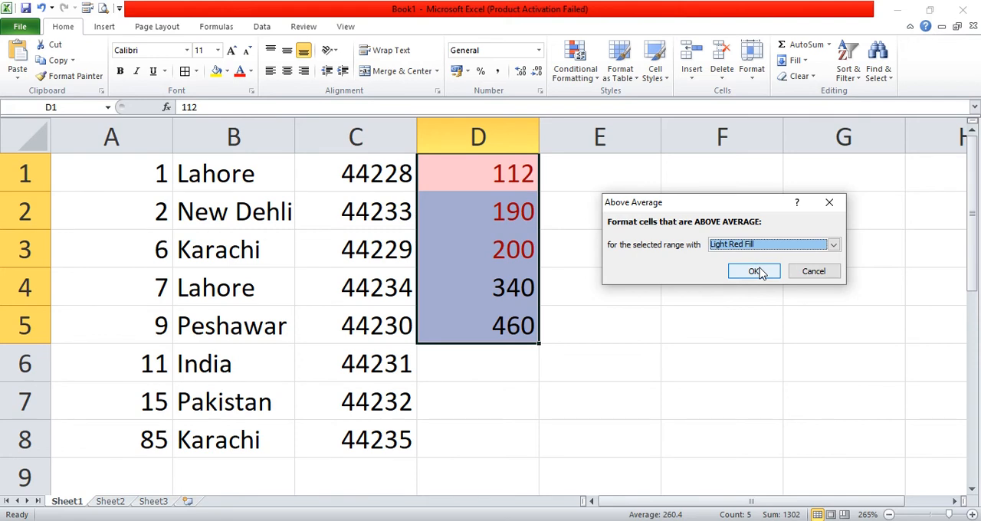
click(754, 272)
click(689, 313)
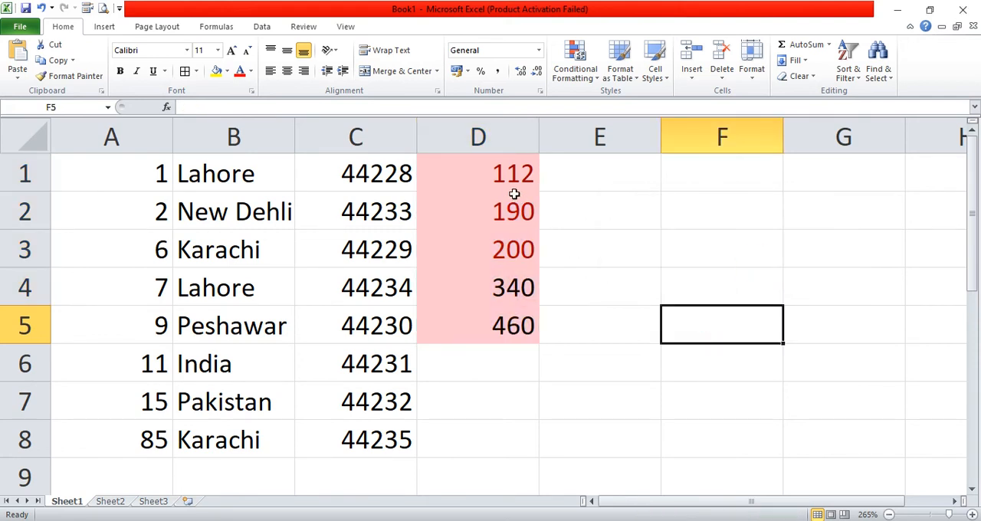
- Clear all formats from D1:D5 while keeping the numbers
drag(517, 175, 529, 324)
click(789, 76)
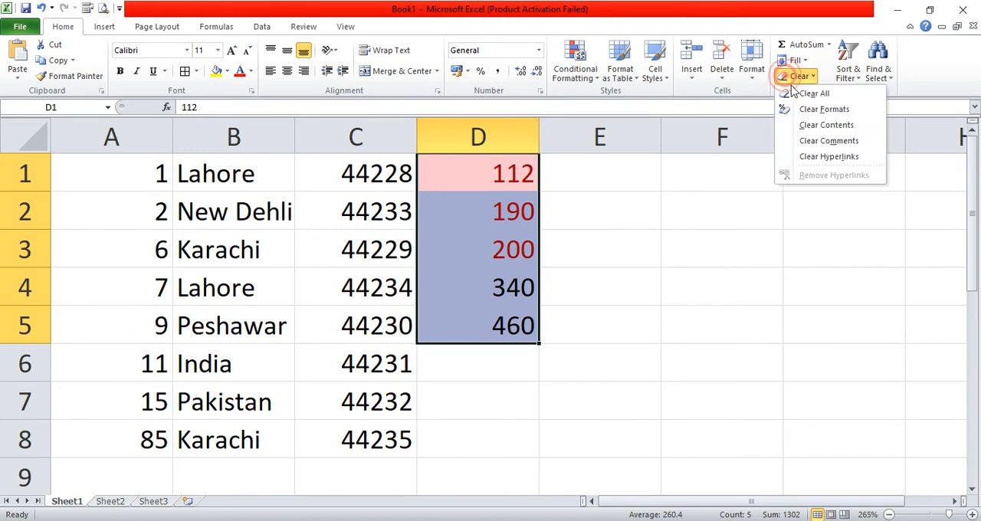
click(819, 109)
click(655, 198)
drag(498, 174, 519, 309)
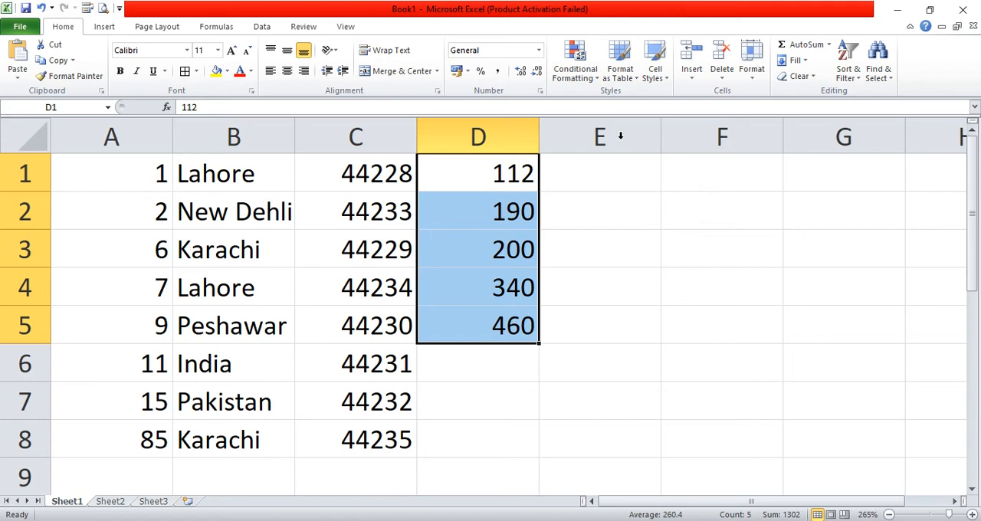
click(586, 77)
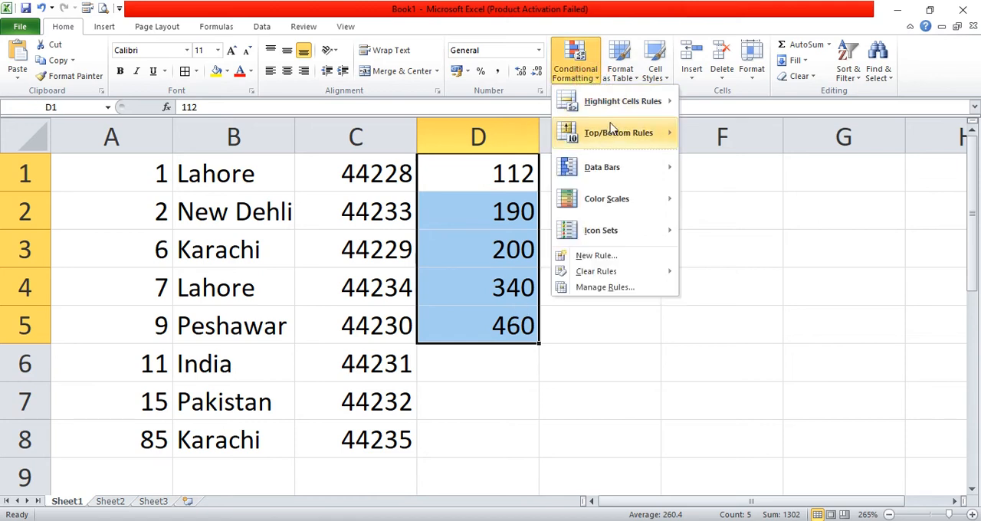
mouse_move(618, 115)
mouse_move(622, 133)
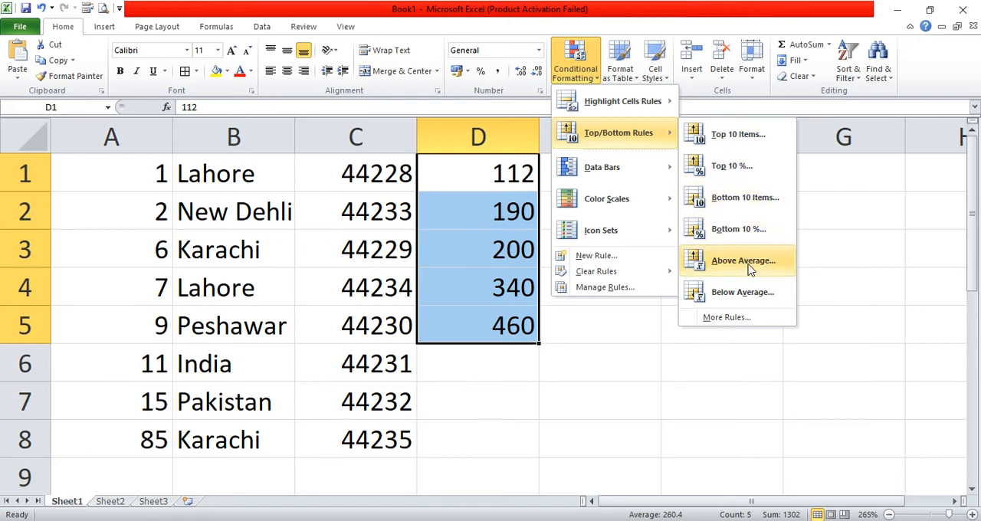
click(635, 329)
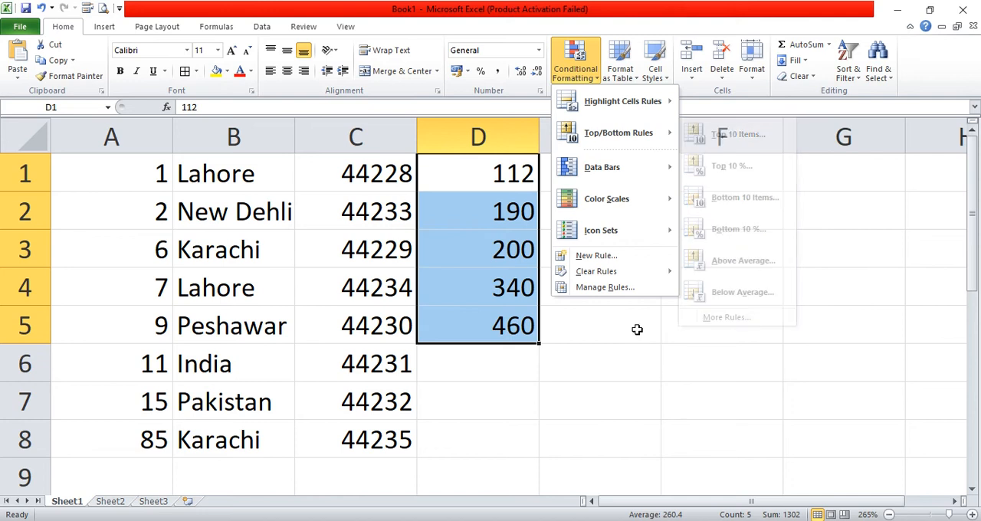
- Apply an Above Average conditional formatting rule to cell D1 alone with Green Fill with Dark Green Text
click(529, 178)
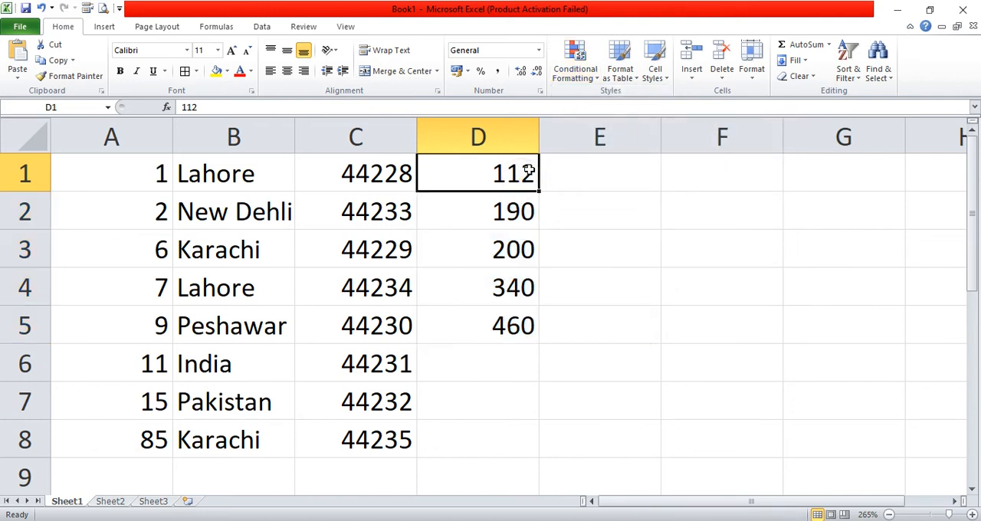
click(574, 65)
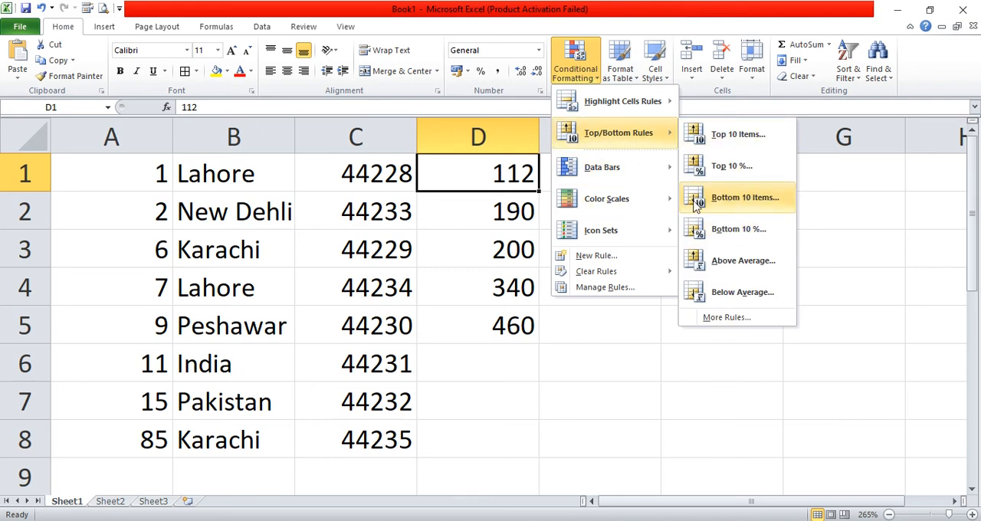
mouse_move(633, 199)
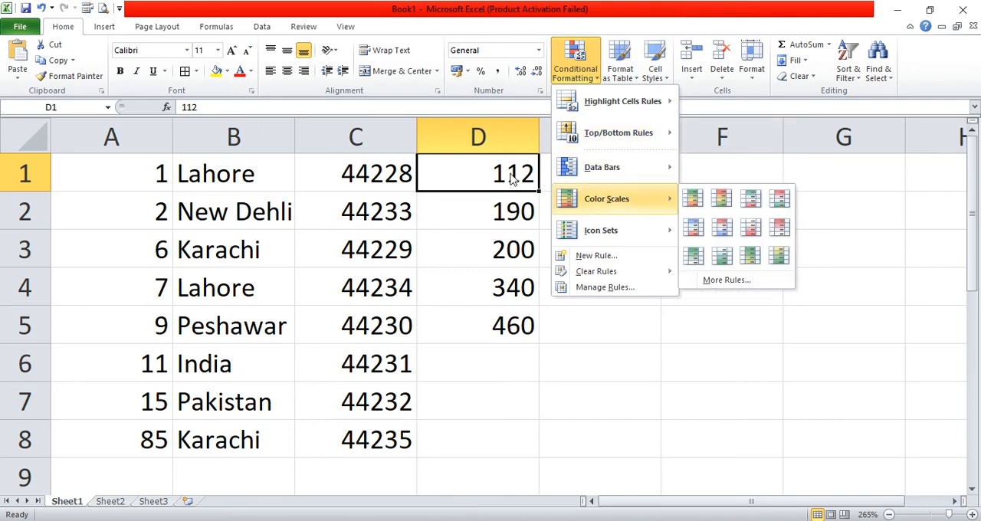
mouse_move(644, 174)
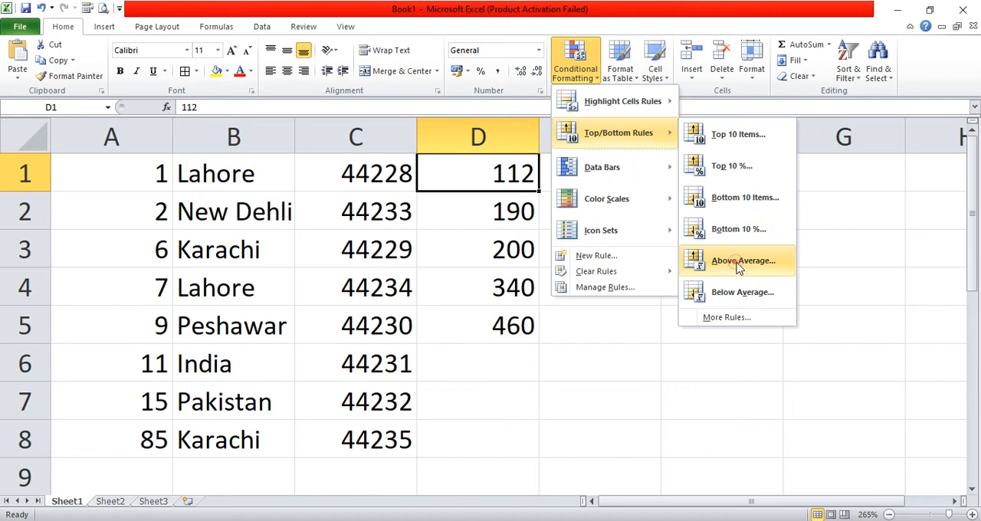
click(740, 262)
click(758, 244)
click(755, 276)
click(753, 272)
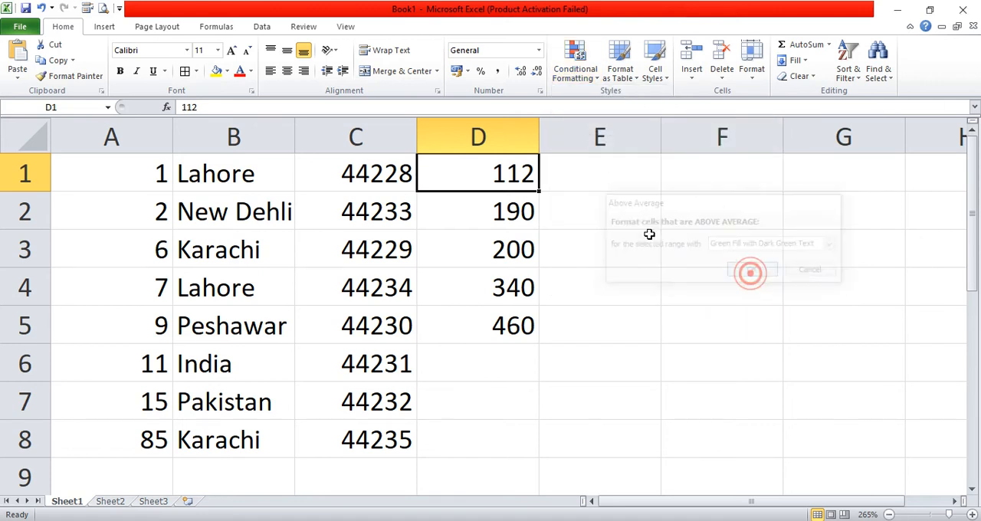
- Preview the yellow and green fill presets for an Above Average rule on D1:D5, and apply it with Light Red Fill
drag(498, 176, 515, 320)
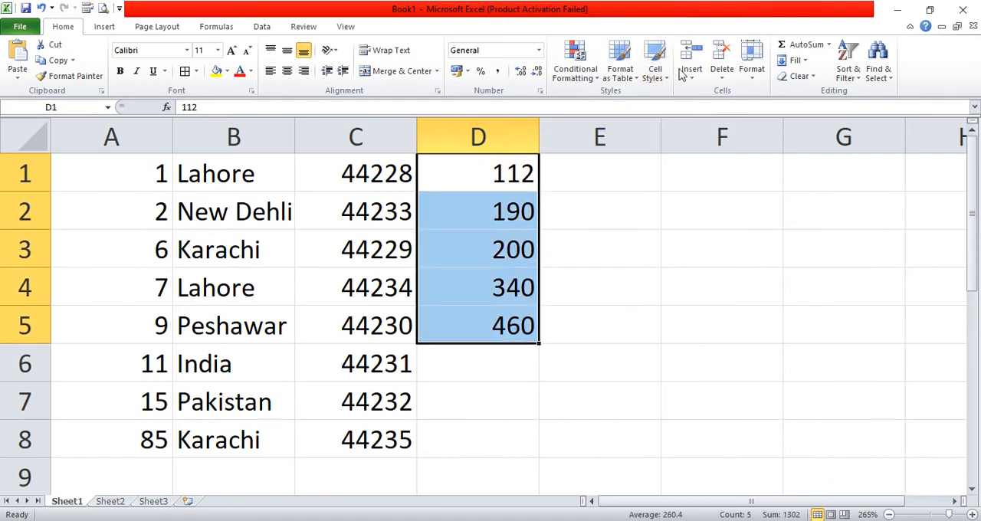
click(586, 75)
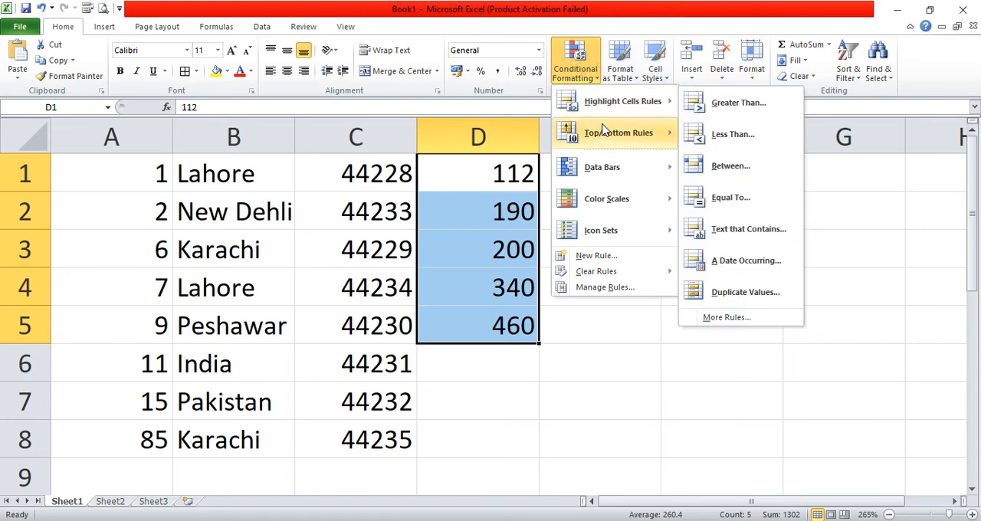
click(732, 264)
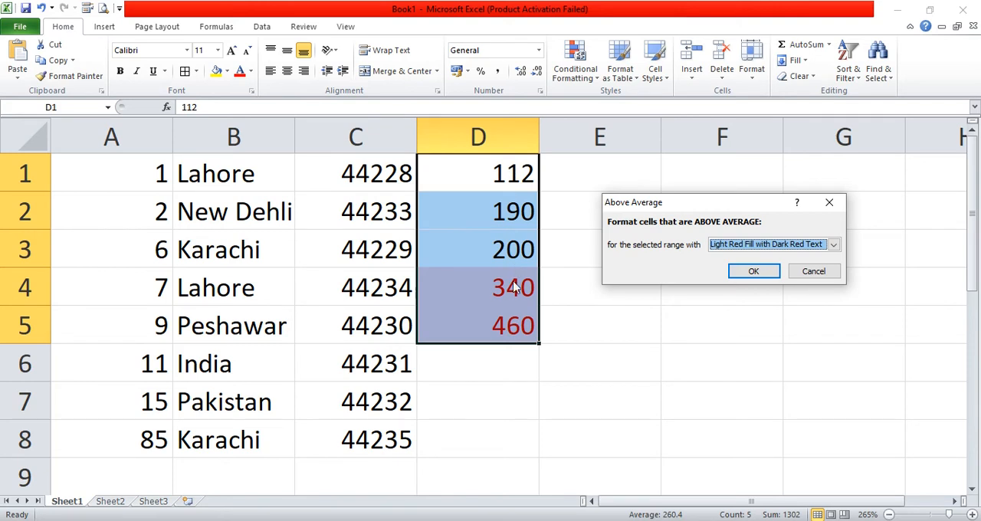
click(761, 246)
click(749, 266)
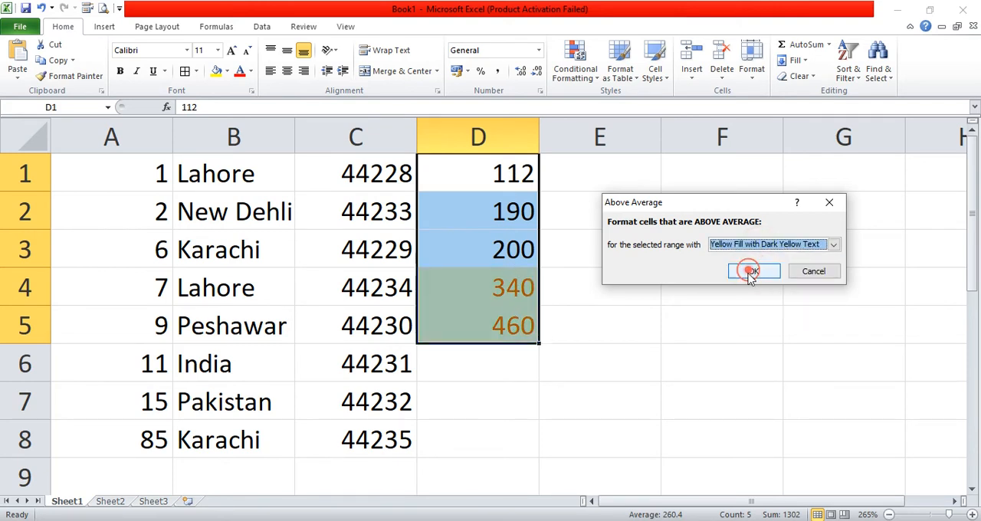
click(752, 244)
click(743, 276)
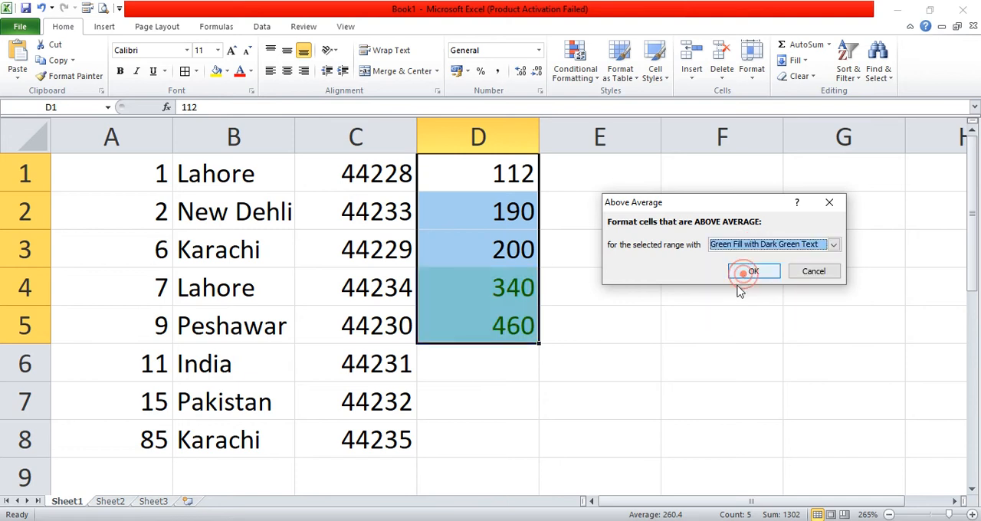
click(747, 244)
click(732, 286)
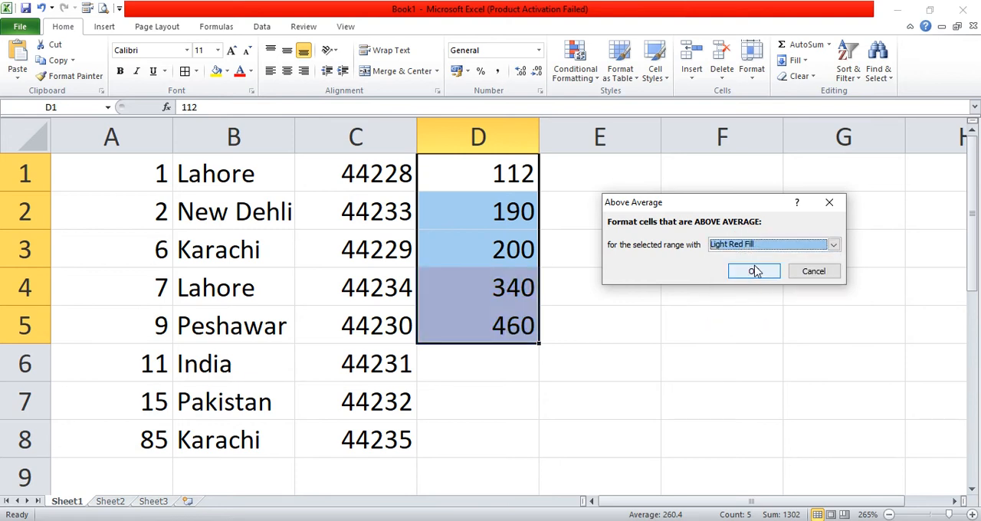
click(755, 270)
- Total D1:D5 in cell D6 with AutoSum
click(612, 286)
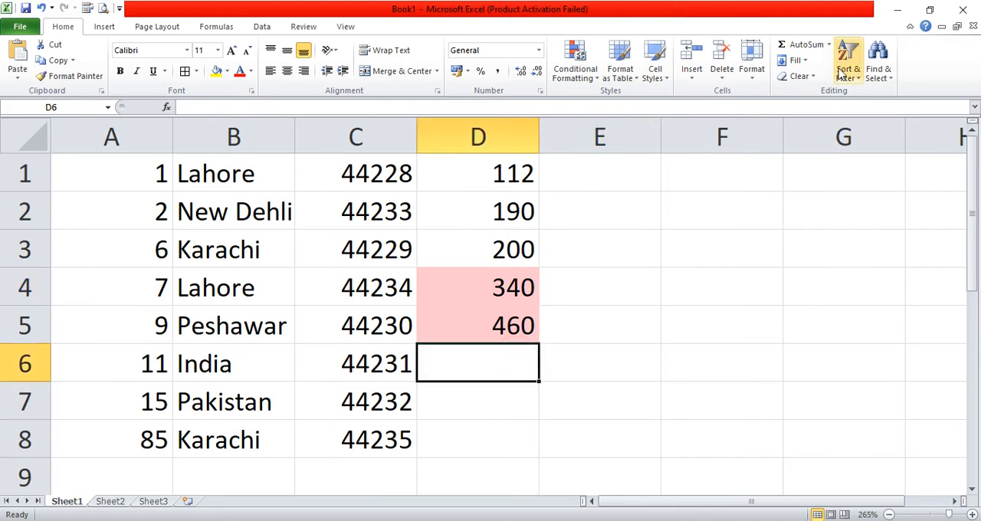
click(808, 45)
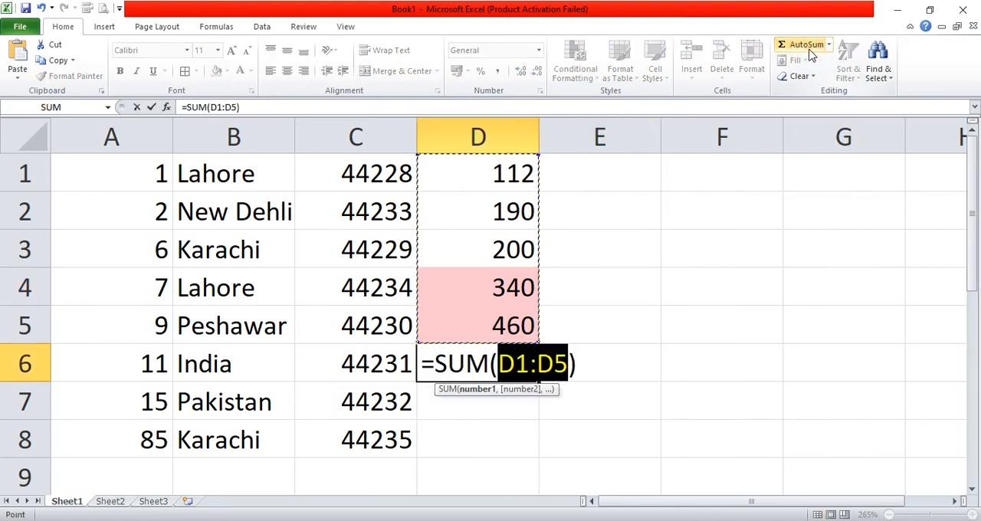
key(Return)
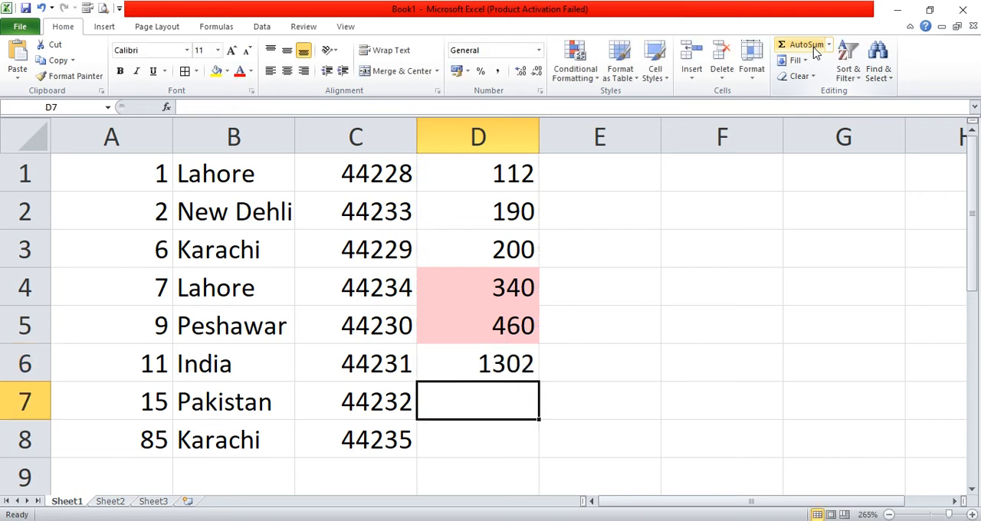
- Calculate the average of the five values in cell D7 with the formula =D6/5
drag(470, 174, 495, 322)
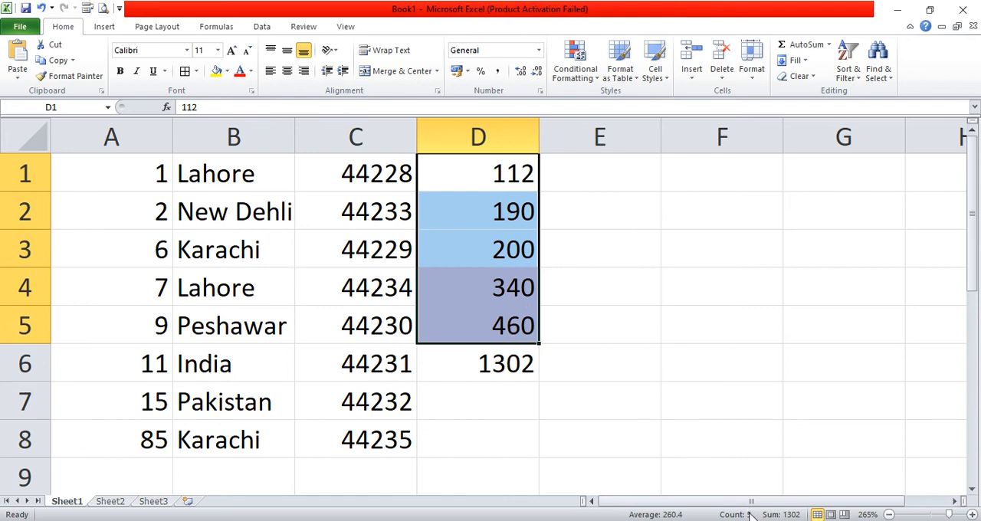
click(530, 408)
text(=)
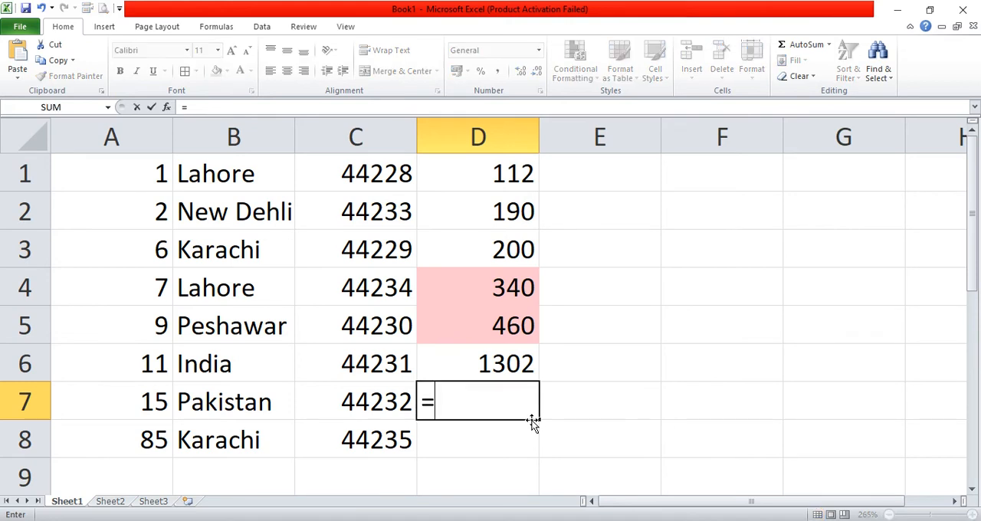
key(Up)
text(/)
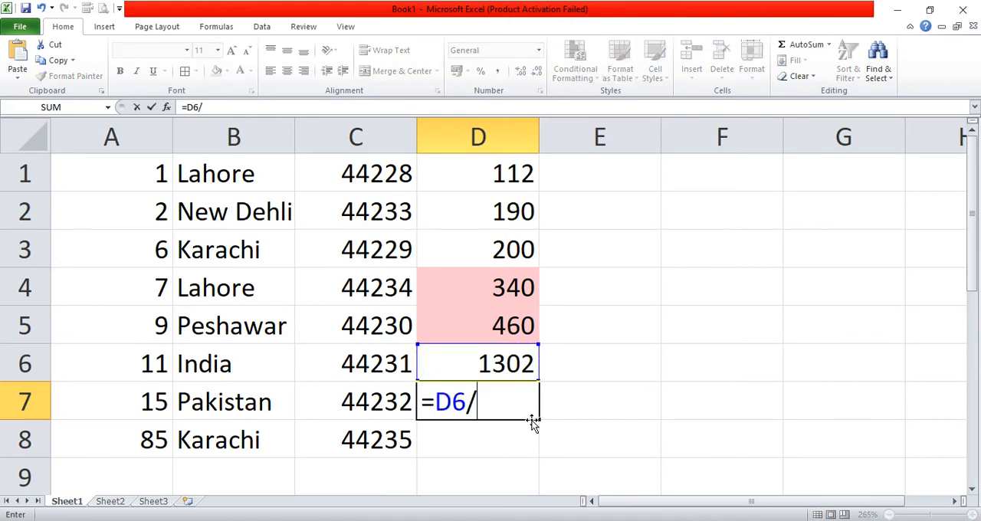
text(5)
key(Return)
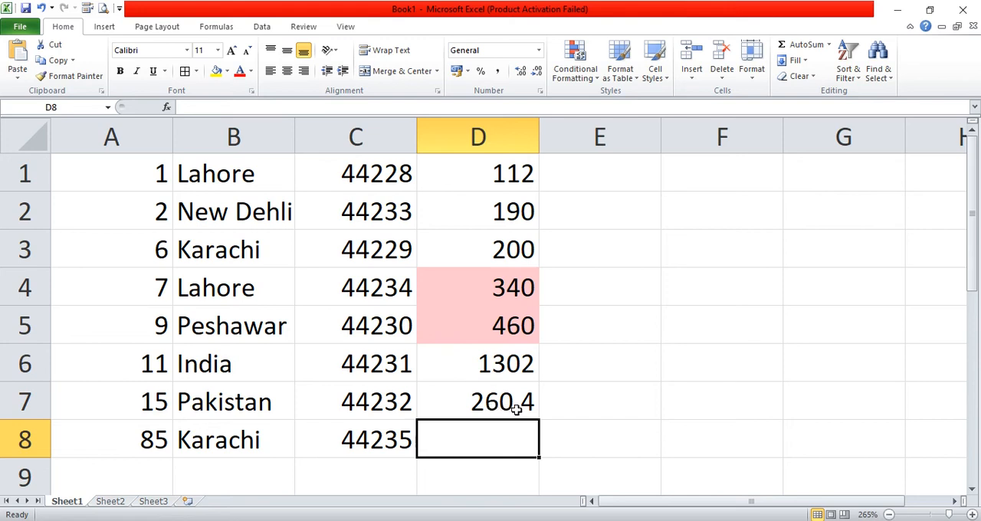
- Apply a Below Average conditional formatting rule to D1:D5 with Green Fill with Dark Green Text and compare the two highlighted groups
drag(512, 282, 520, 322)
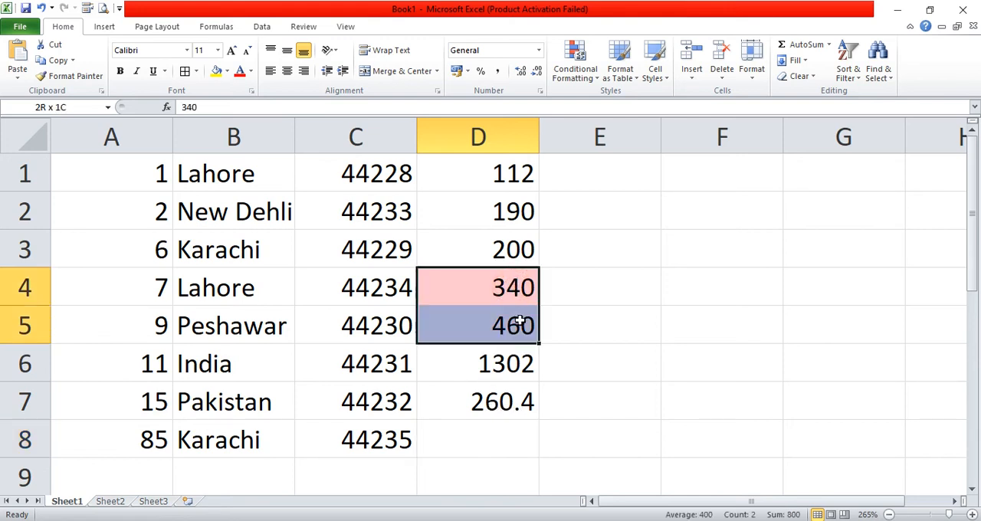
drag(524, 175, 524, 327)
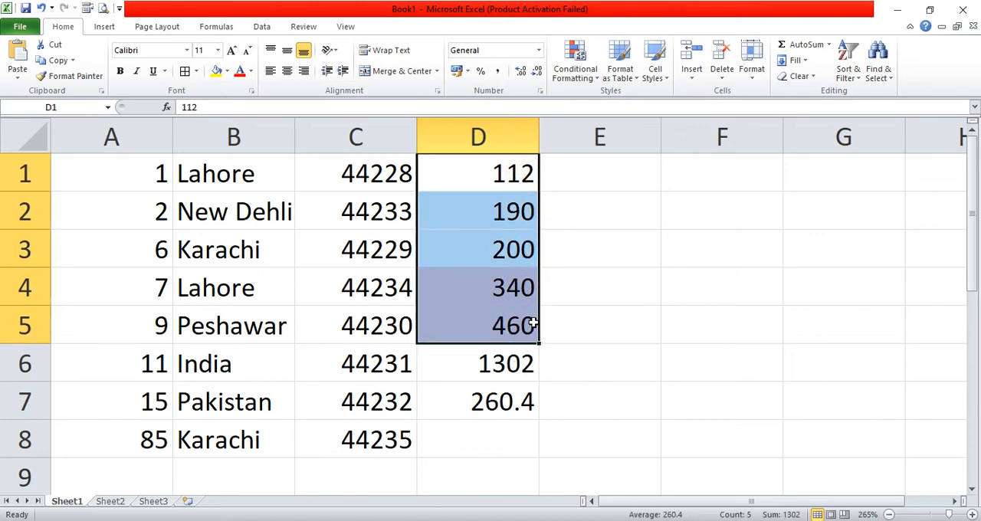
click(588, 72)
mouse_move(635, 139)
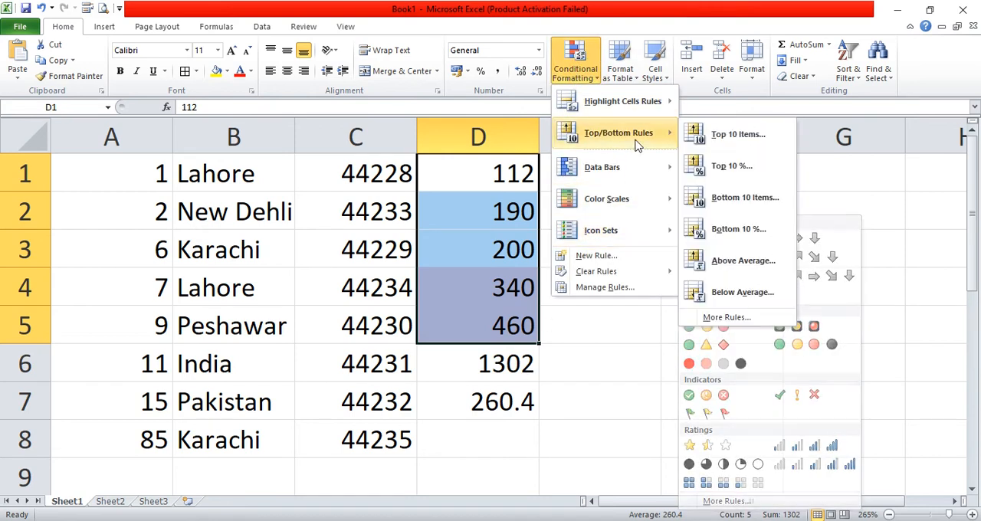
click(754, 298)
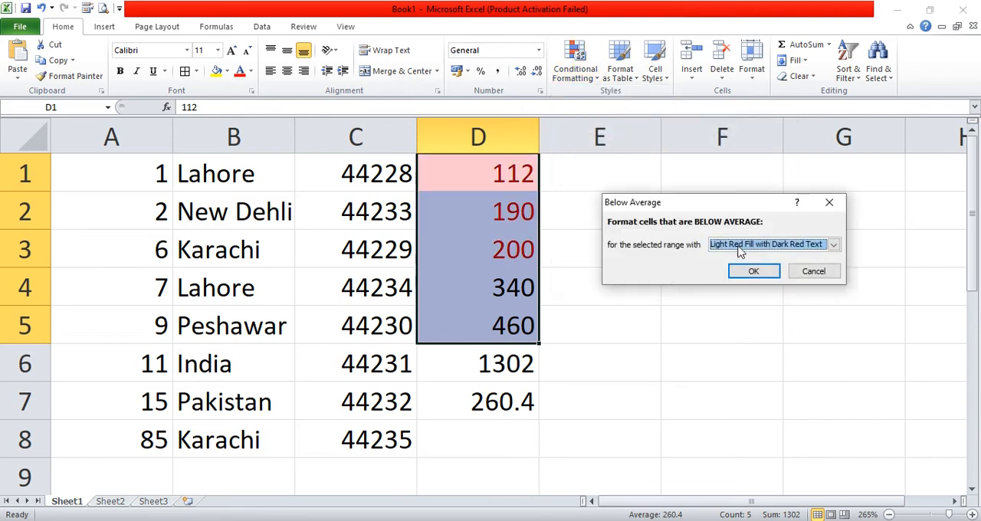
click(740, 252)
click(766, 276)
click(753, 271)
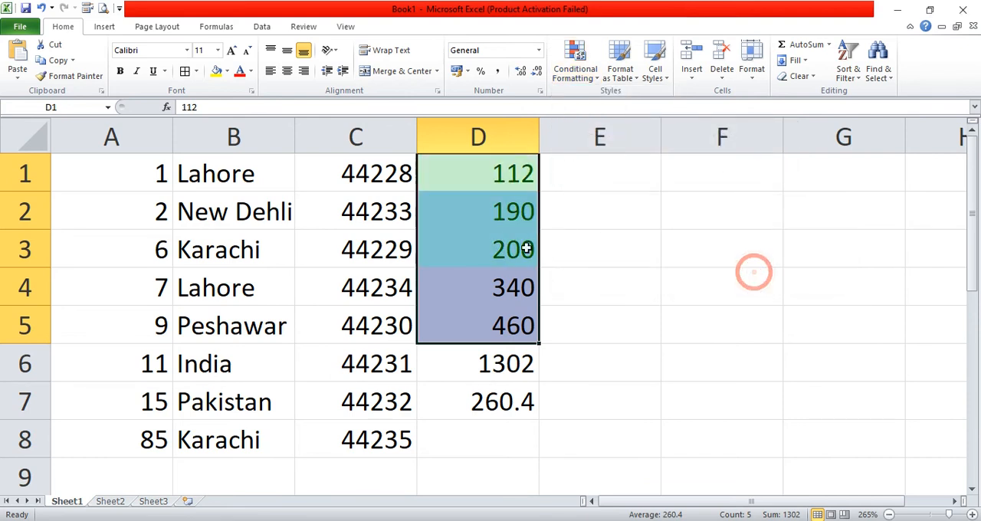
click(637, 333)
drag(513, 185, 515, 249)
click(518, 288)
drag(518, 287, 518, 325)
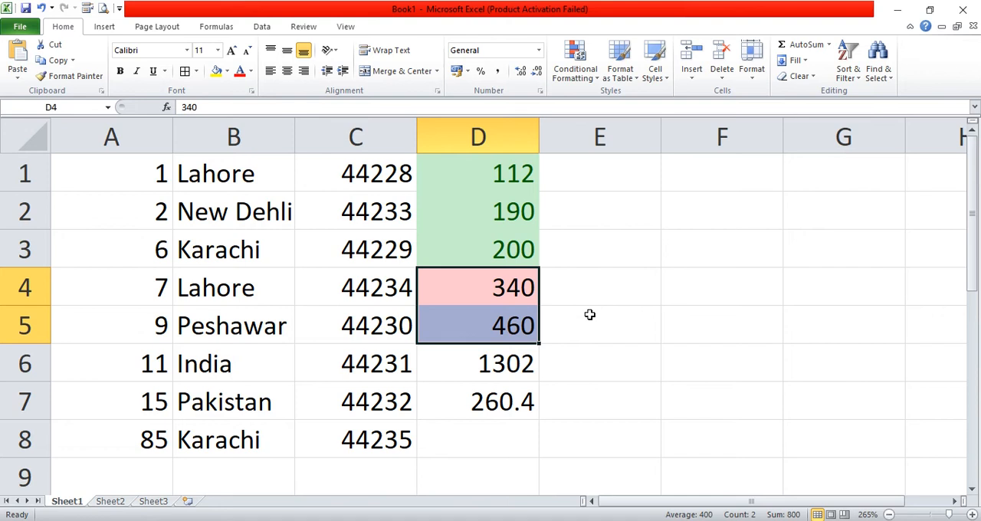
click(591, 313)
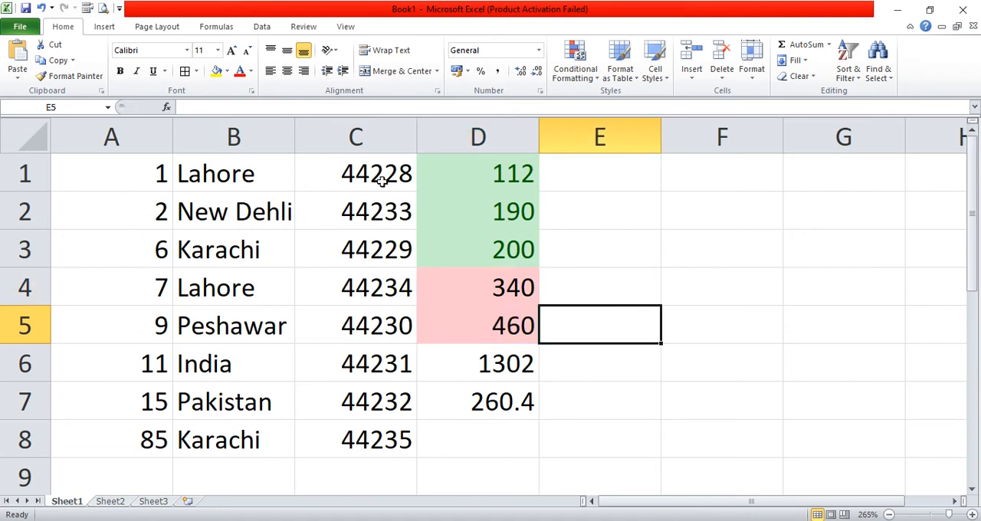
- Apply an Above Average conditional formatting rule to A1:A8 with Yellow Fill with Dark Yellow Text
drag(131, 176, 126, 427)
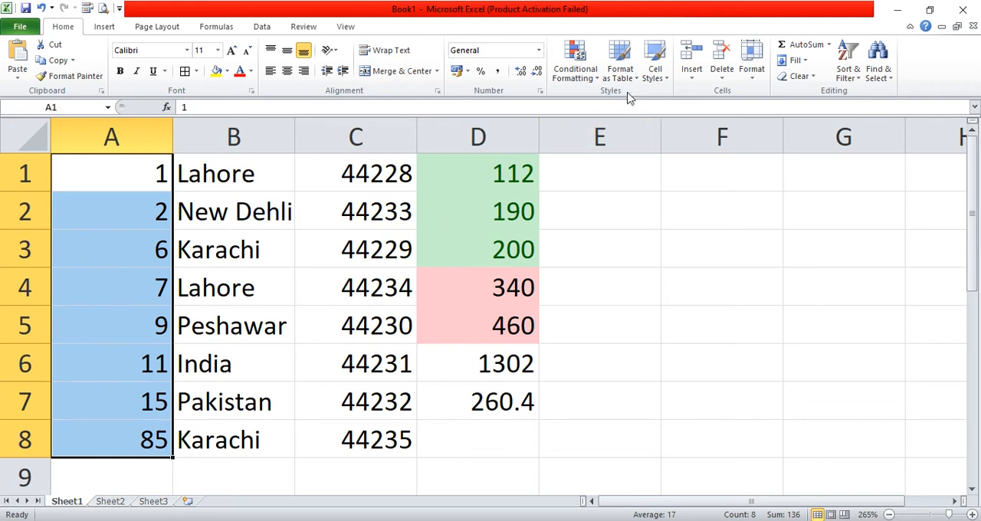
click(580, 73)
mouse_move(621, 114)
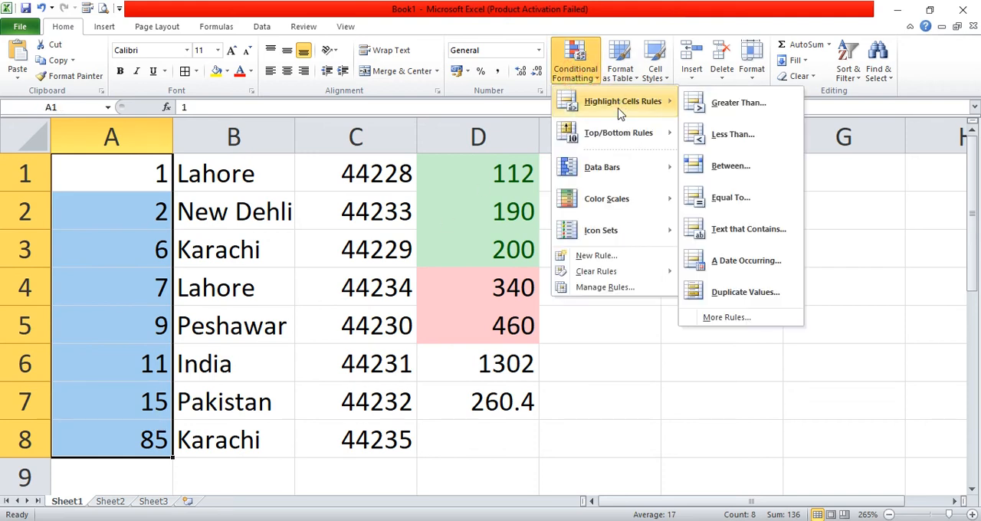
mouse_move(642, 140)
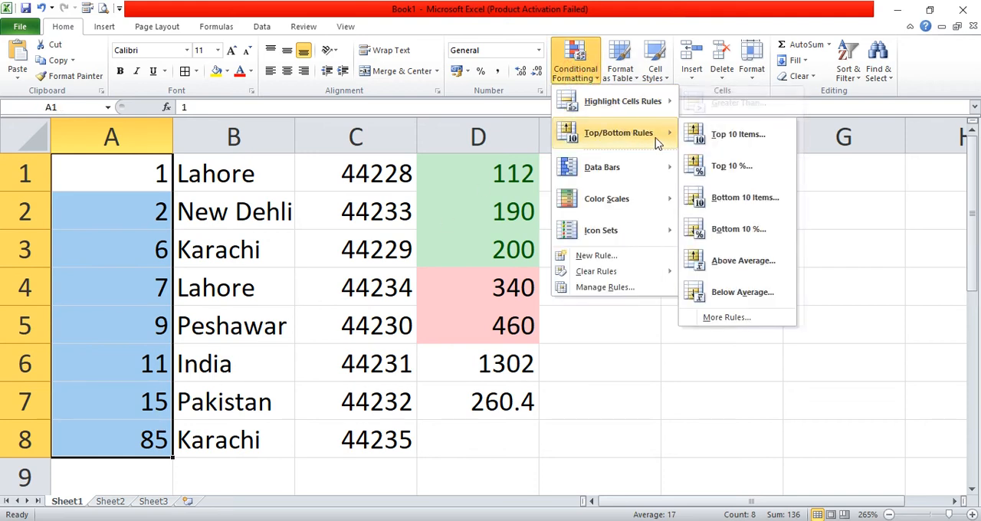
click(761, 267)
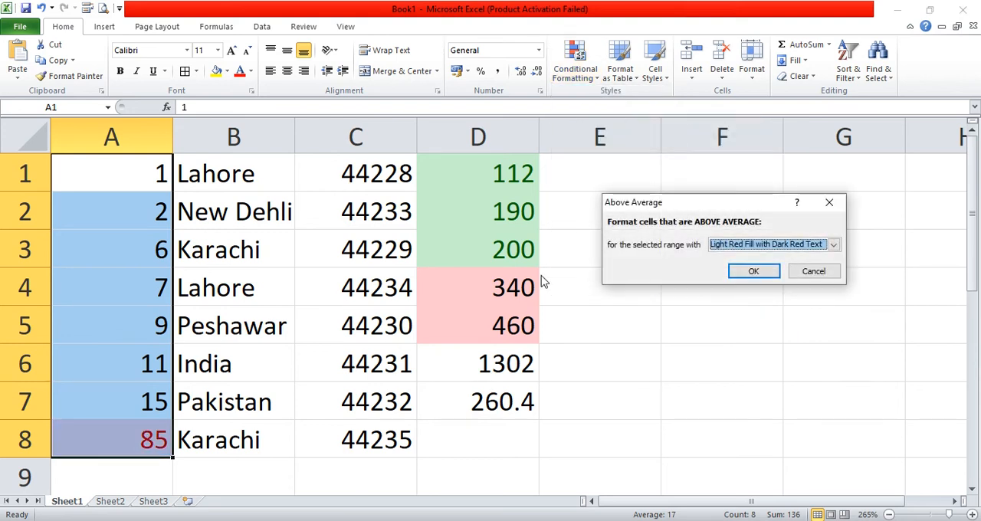
click(767, 244)
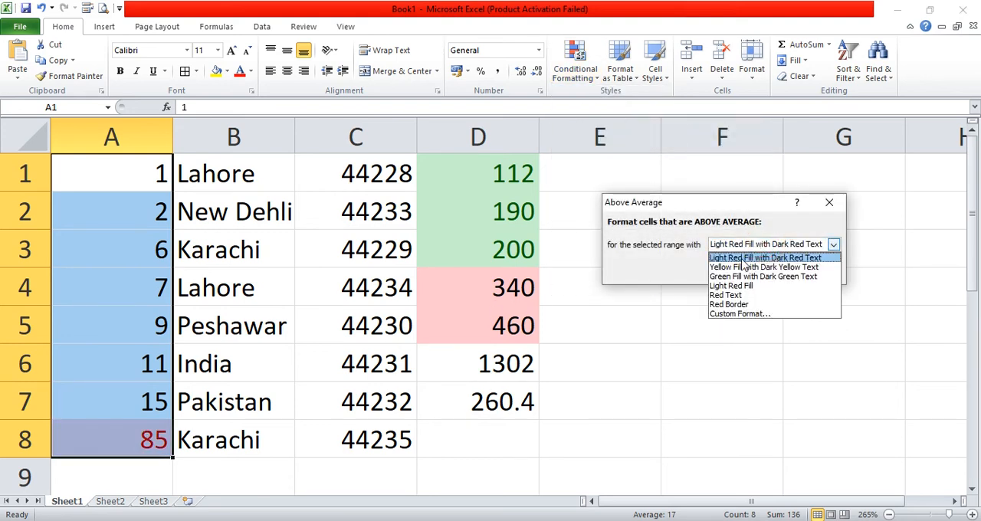
click(742, 262)
click(742, 272)
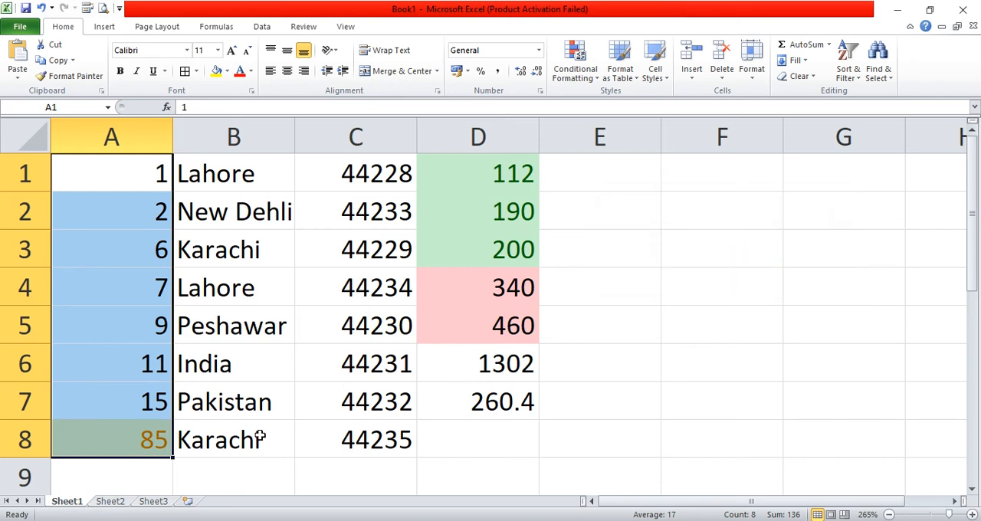
click(108, 420)
- Apply a Below Average conditional formatting rule to A1:A8 with Light Red Fill with Dark Red Text
drag(139, 184, 146, 440)
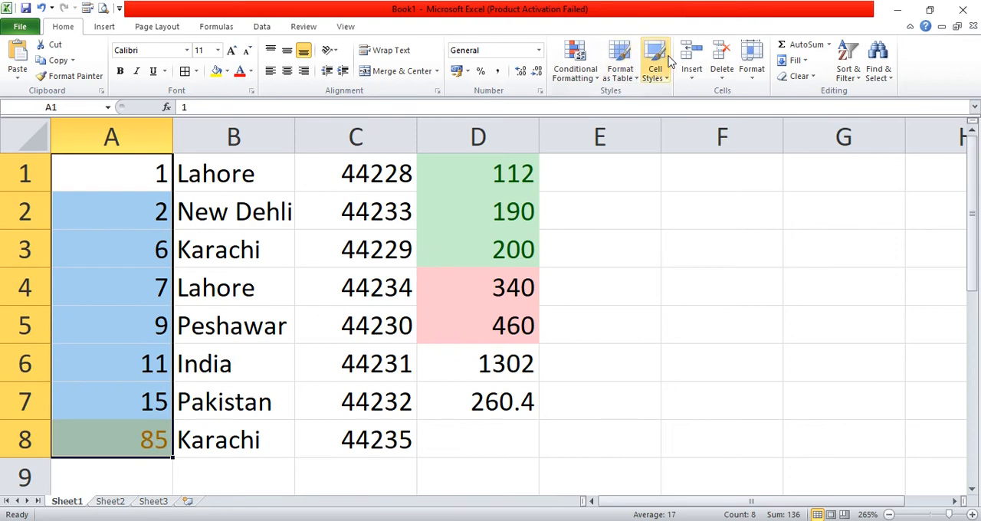
click(599, 77)
mouse_move(619, 135)
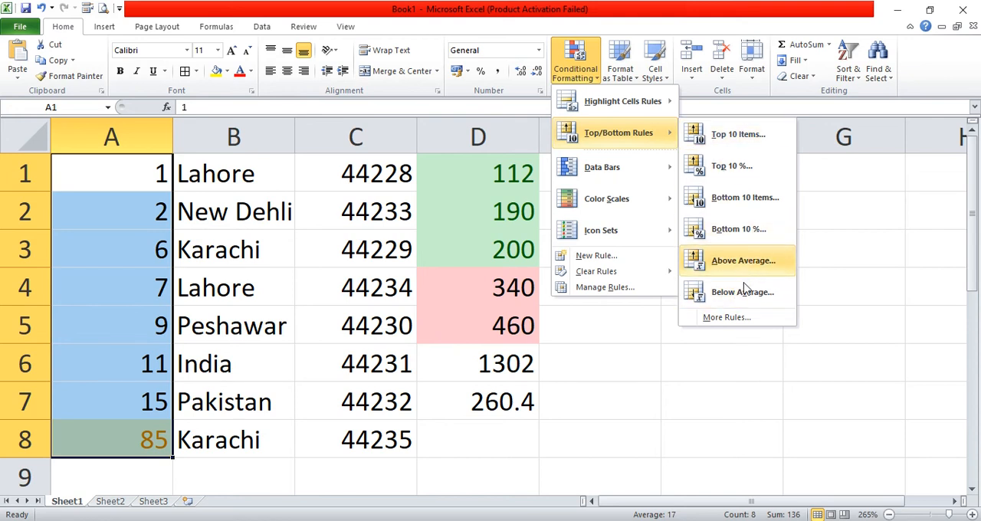
click(743, 292)
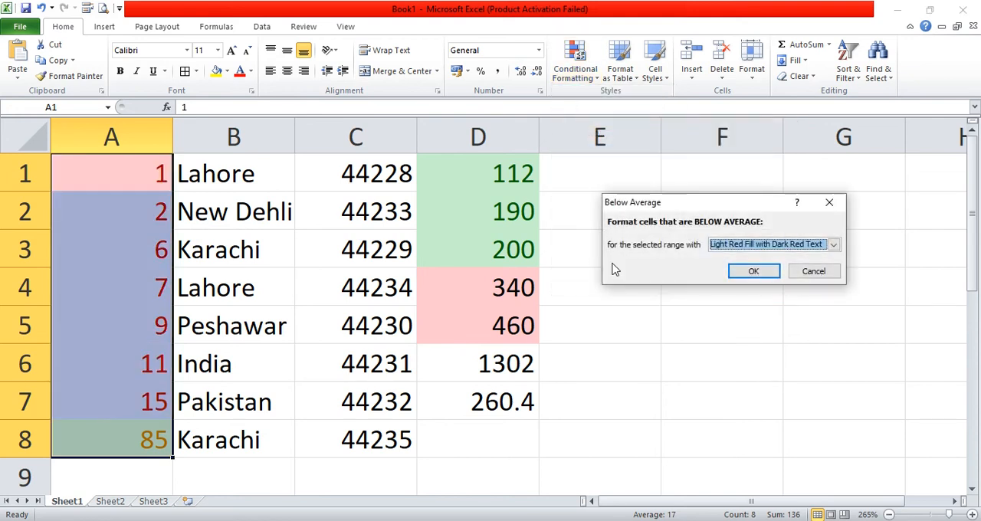
click(759, 269)
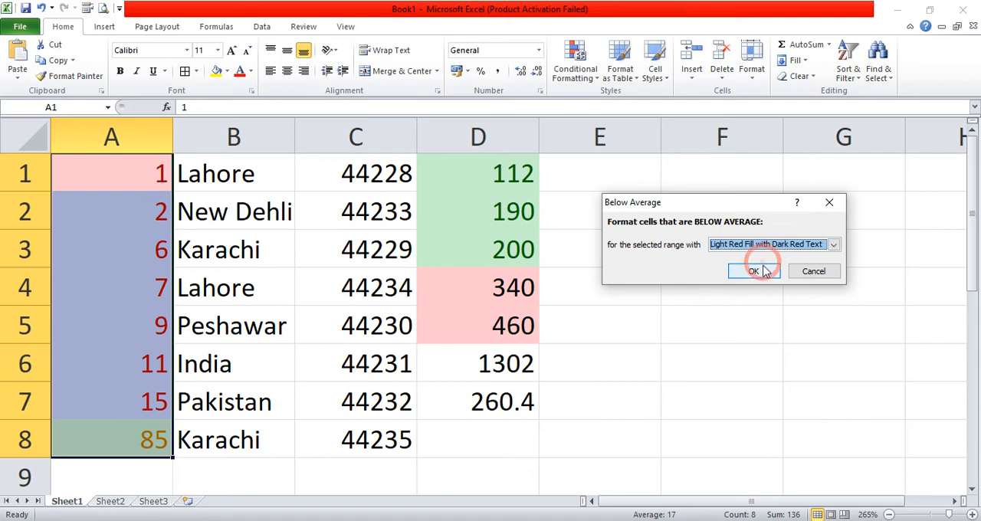
- Calculate the average of A1:A8 in cell A9 with the Average function and compare it with the highlighted values in column A
click(145, 471)
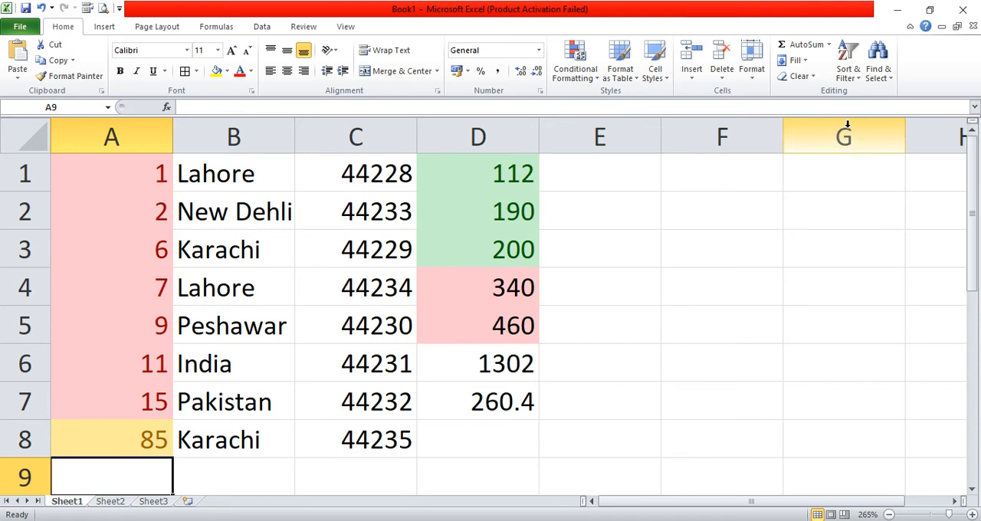
click(829, 45)
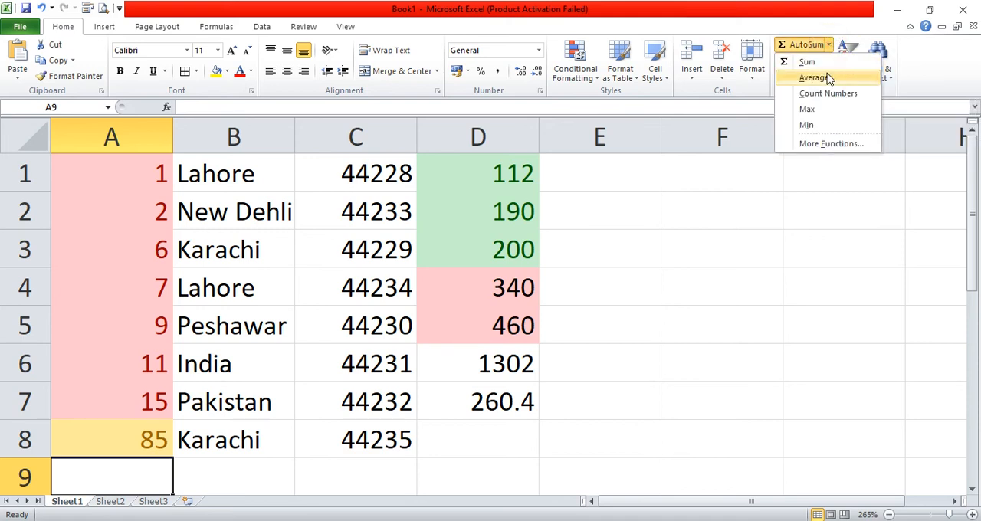
click(820, 77)
key(Return)
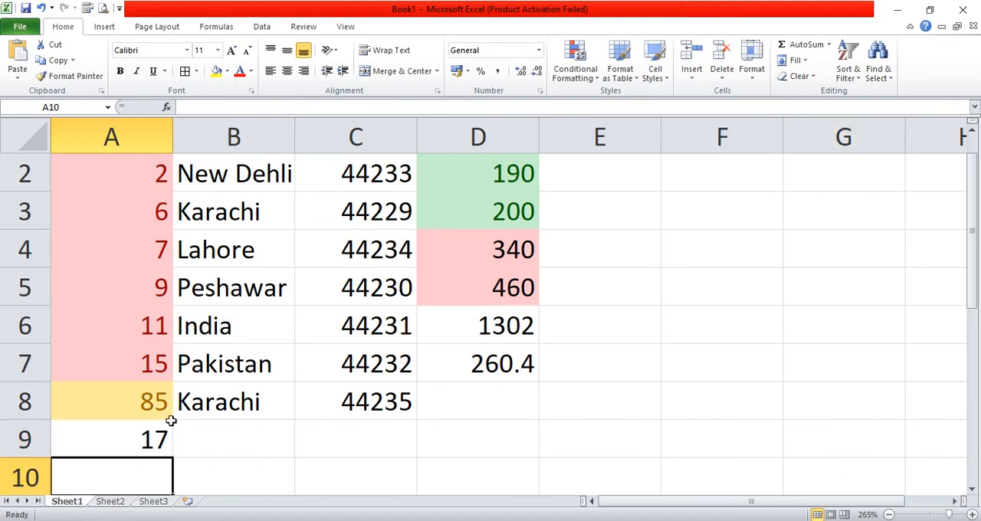
click(150, 443)
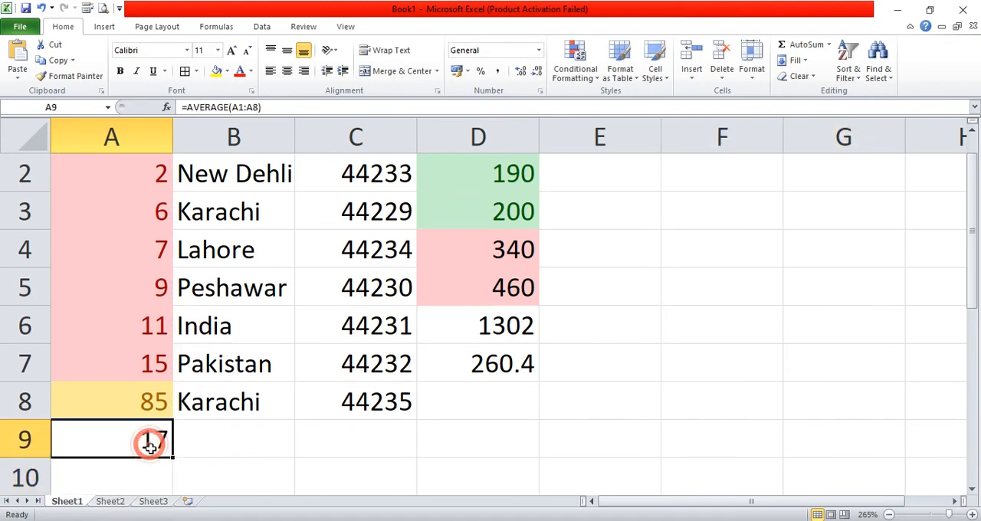
click(150, 400)
click(147, 438)
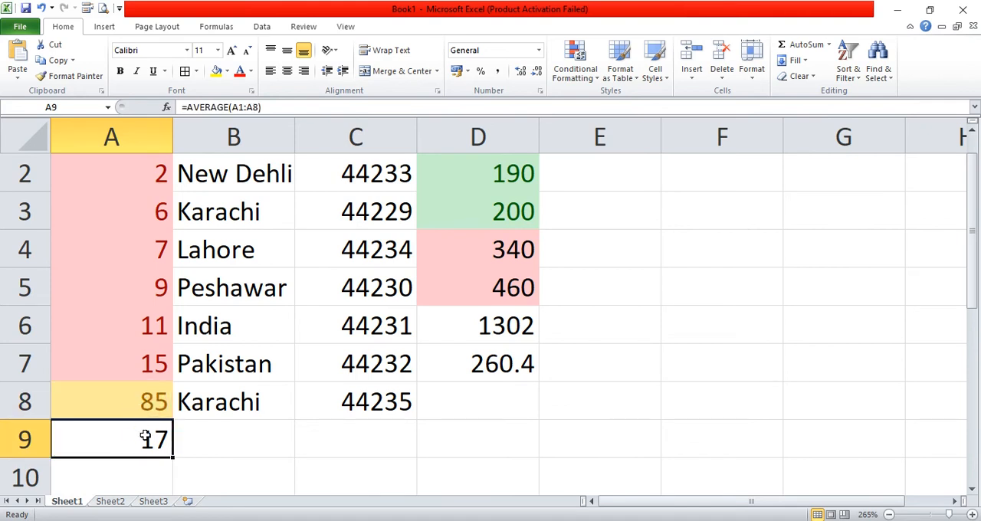
drag(157, 360, 163, 177)
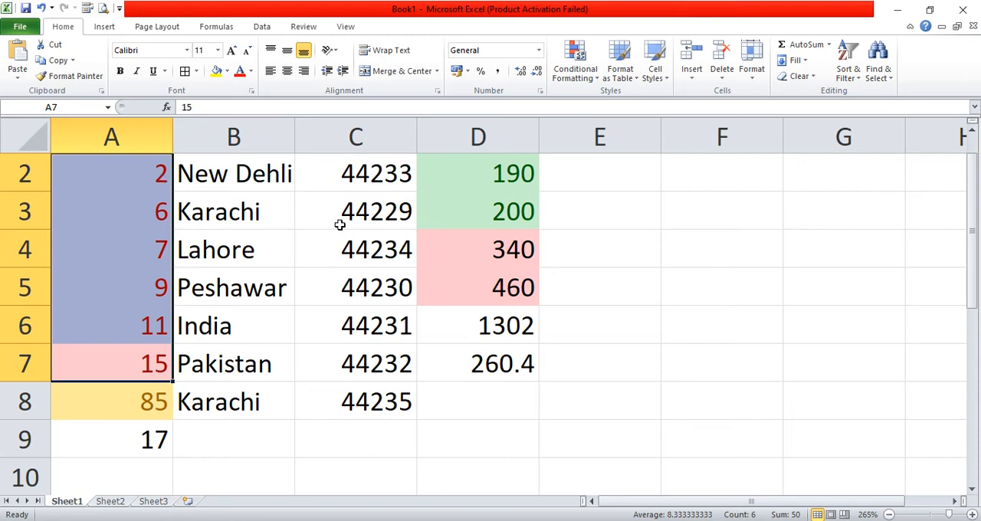
click(599, 261)
scroll(528, 297, up, 1)
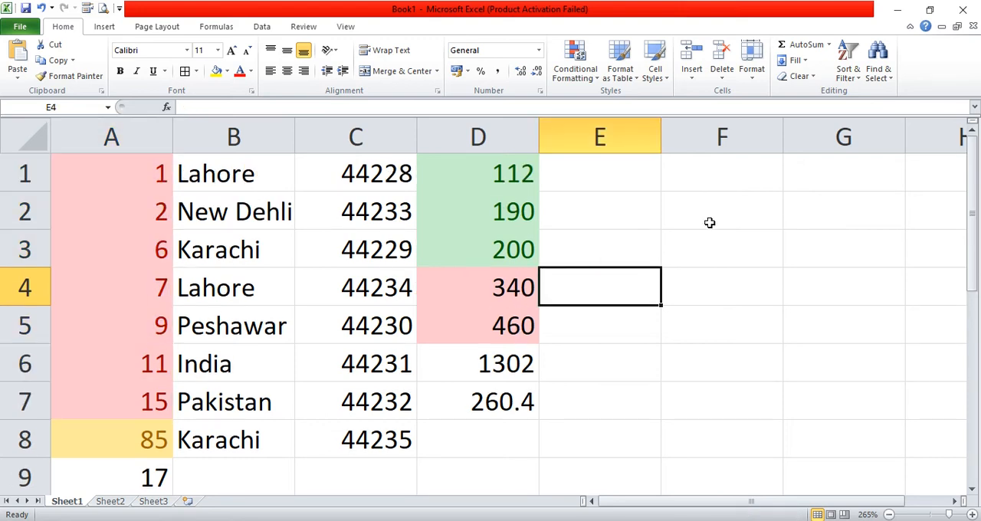
click(569, 81)
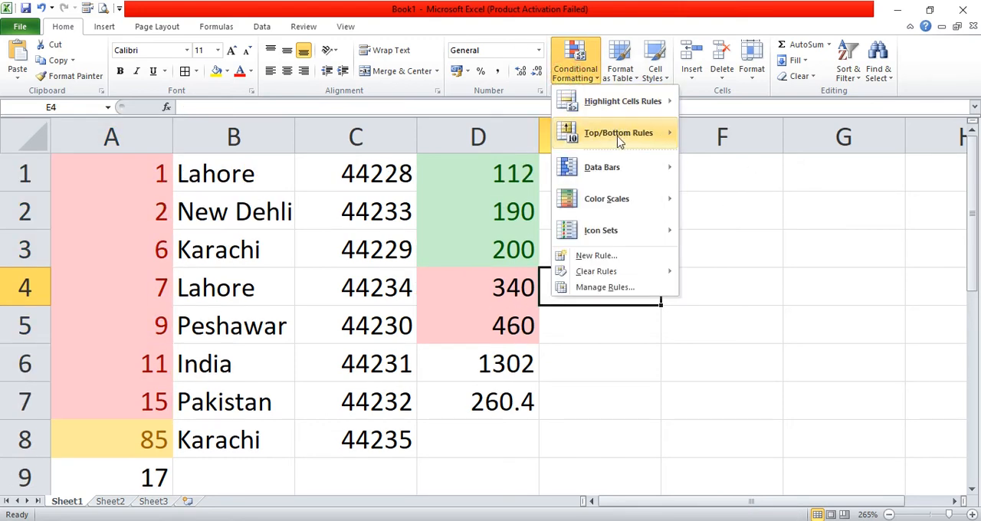
mouse_move(628, 136)
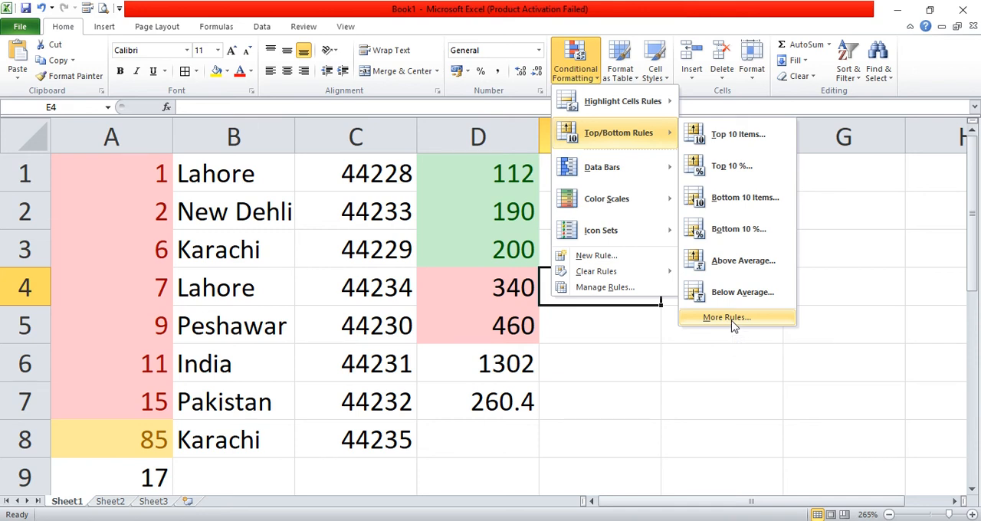
click(708, 359)
drag(118, 164, 459, 322)
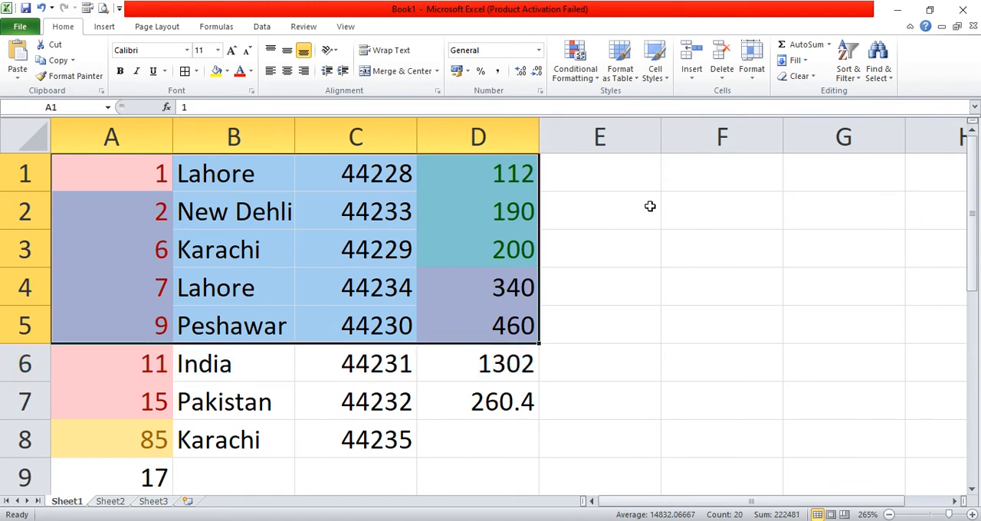
click(737, 259)
- Clear only the formats from D1:D5 and from A1:A8, keeping the cell contents
drag(477, 164, 527, 326)
click(797, 76)
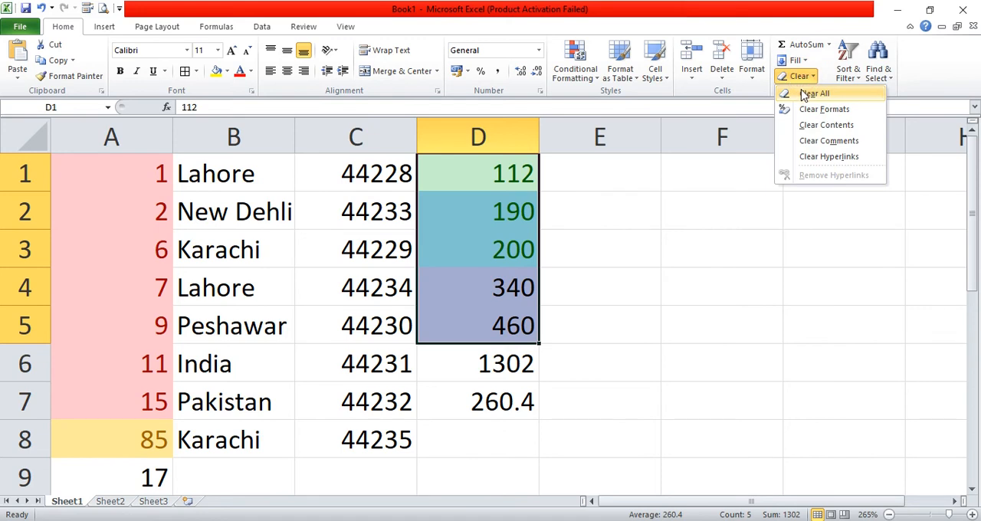
click(806, 111)
drag(130, 164, 176, 442)
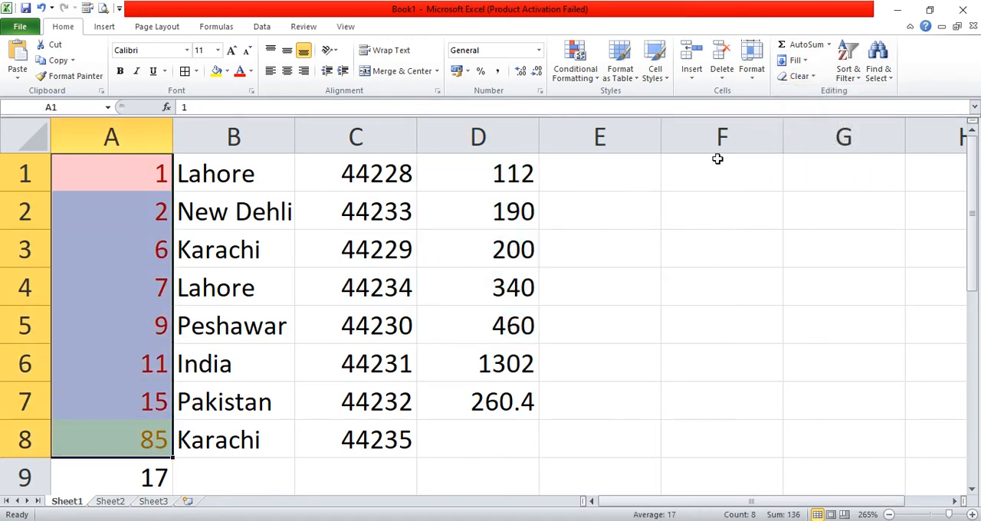
click(797, 76)
click(803, 109)
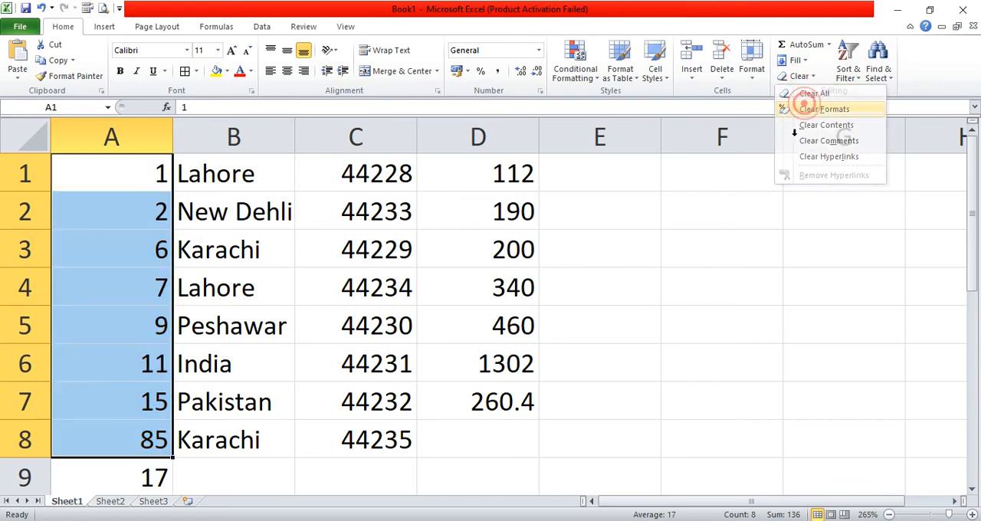
click(743, 253)
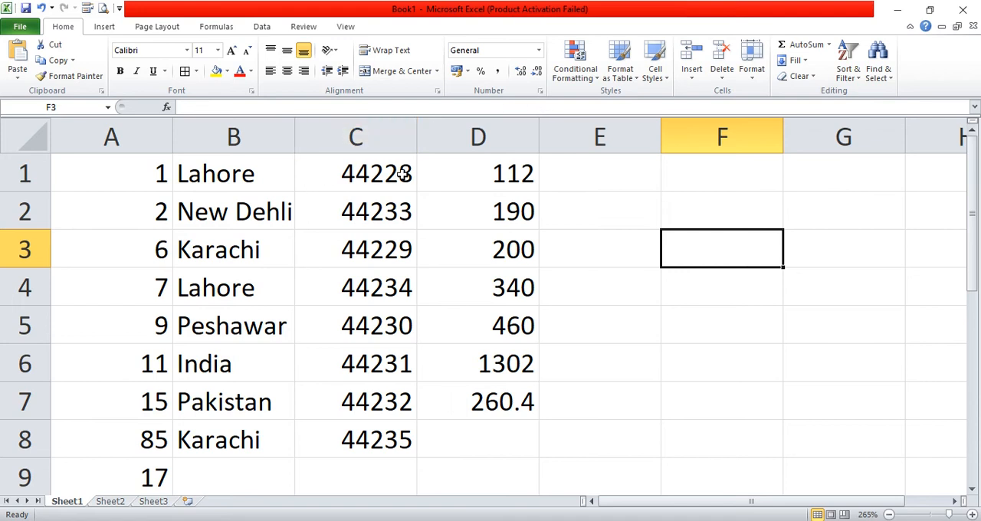
- Create a new top-ranked values formatting rule for D1:D5 covering the top 5 % of the selected range
drag(482, 164, 498, 315)
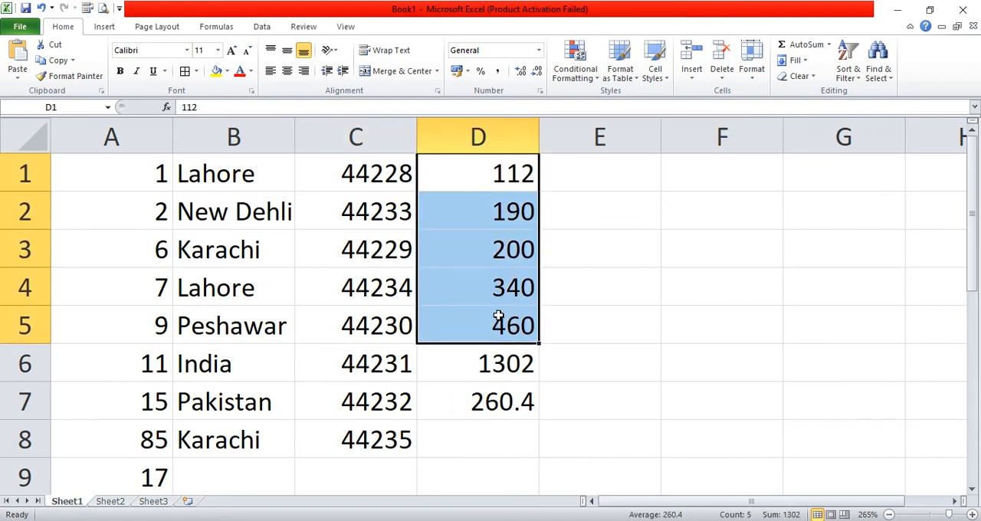
click(576, 71)
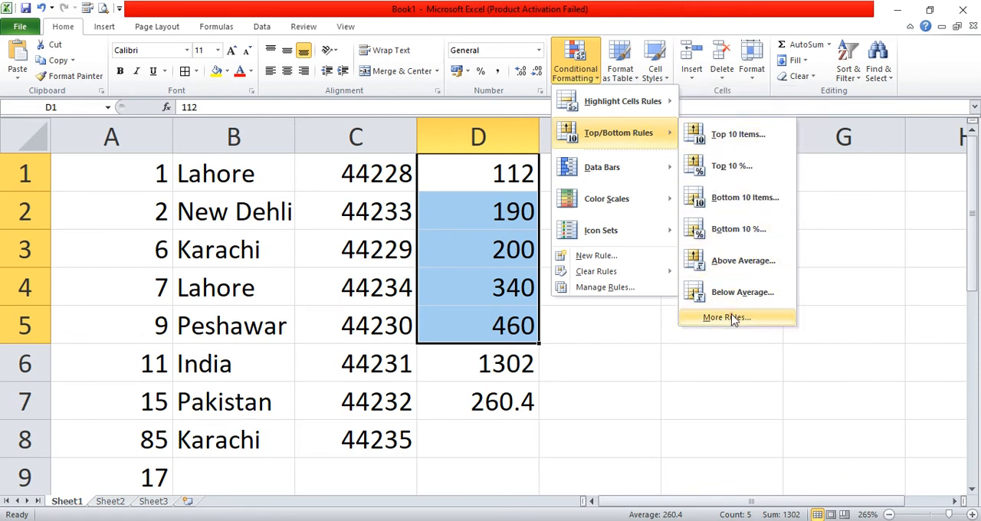
click(726, 317)
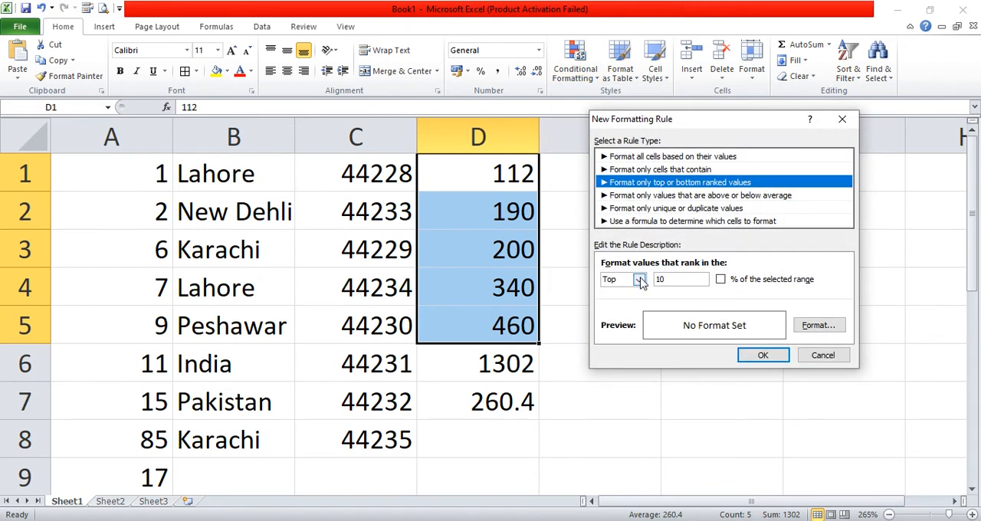
click(673, 280)
double_click(661, 281)
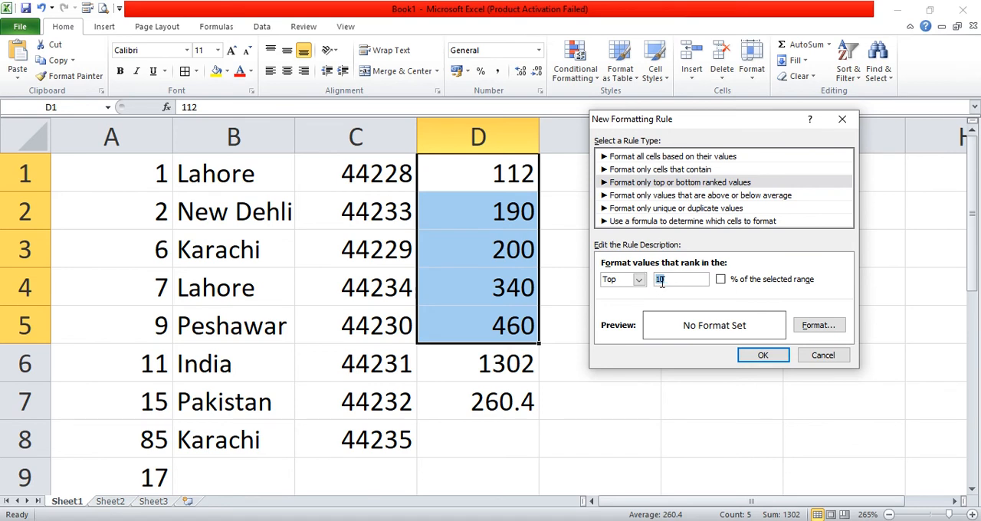
click(721, 279)
double_click(671, 280)
- Give the new top-ranked rule an orange background fill and apply it to D1:D5
click(818, 326)
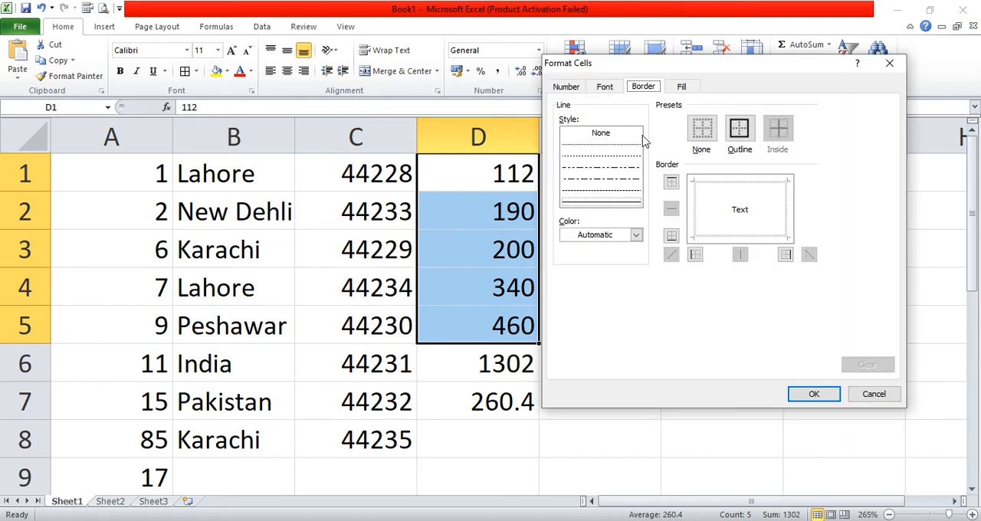
click(681, 87)
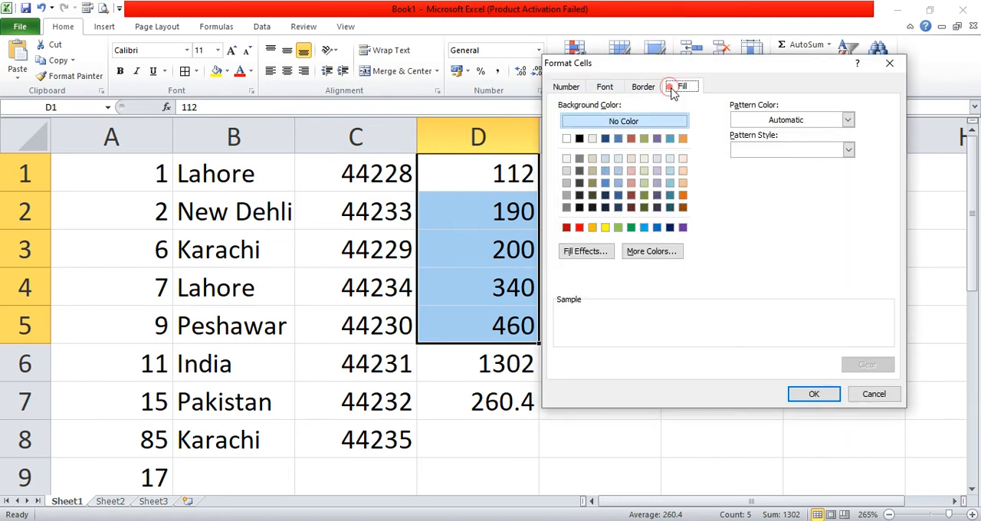
click(682, 138)
click(818, 392)
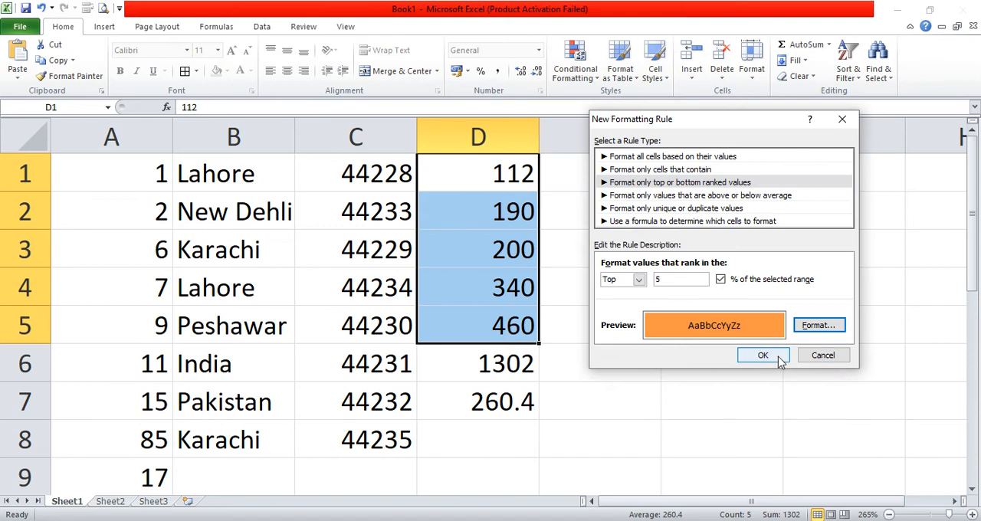
click(773, 357)
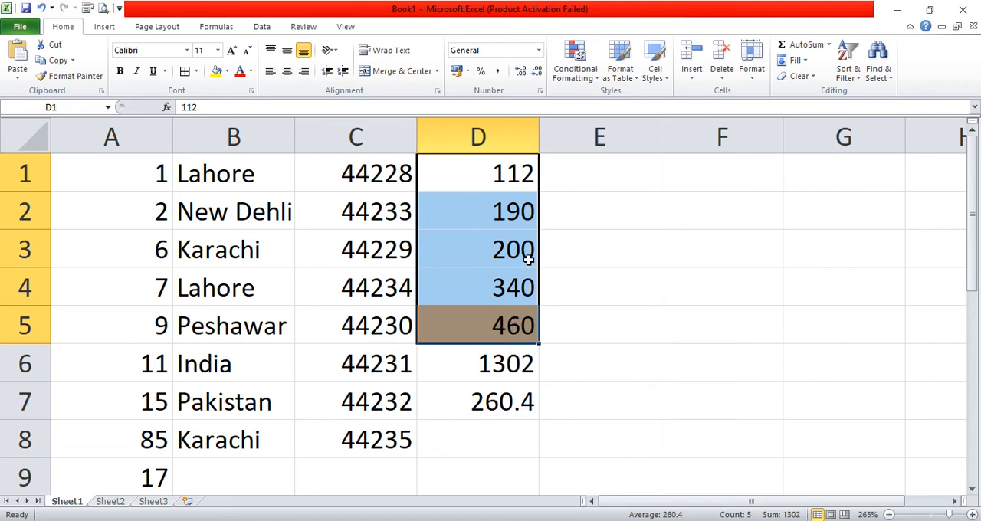
- Create a new bottom-ranked values formatting rule for D1:D5 covering the bottom 2 % of the selected range
click(574, 63)
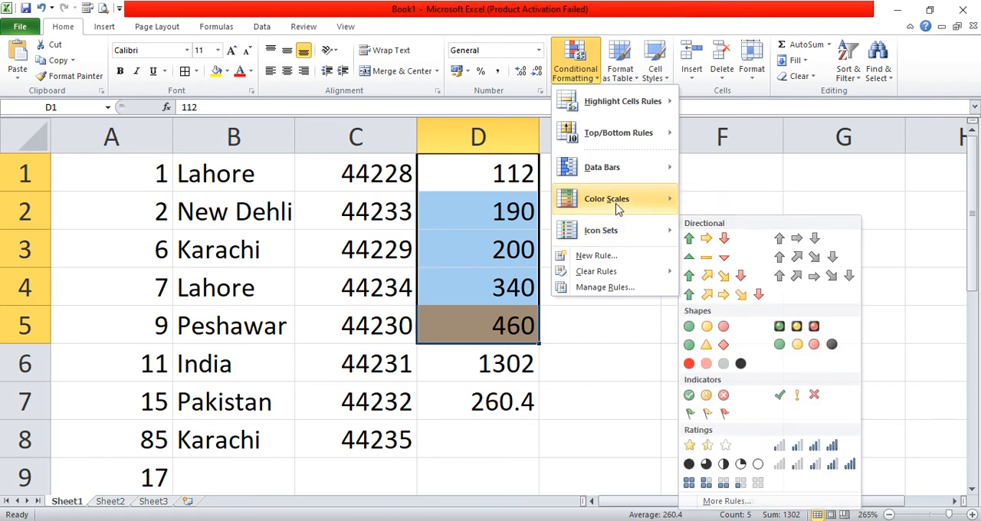
mouse_move(634, 148)
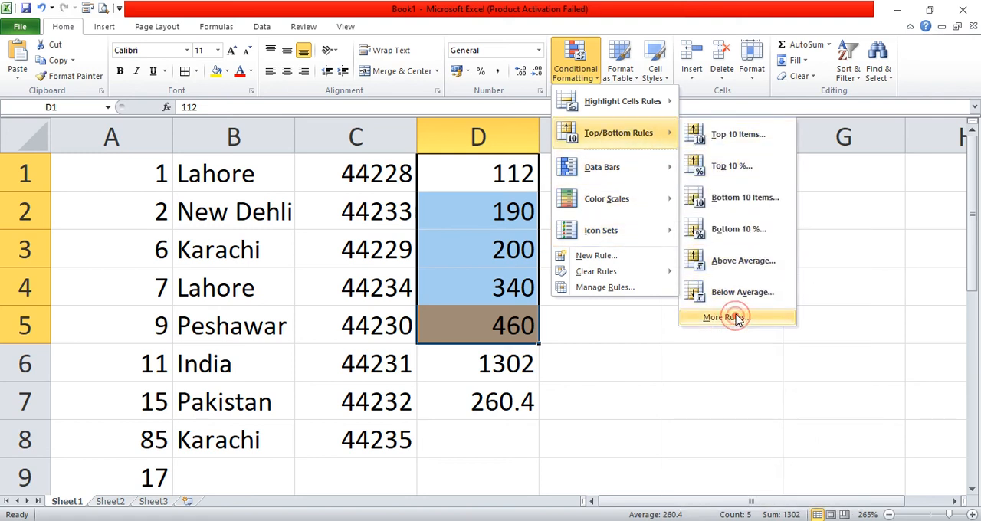
click(678, 319)
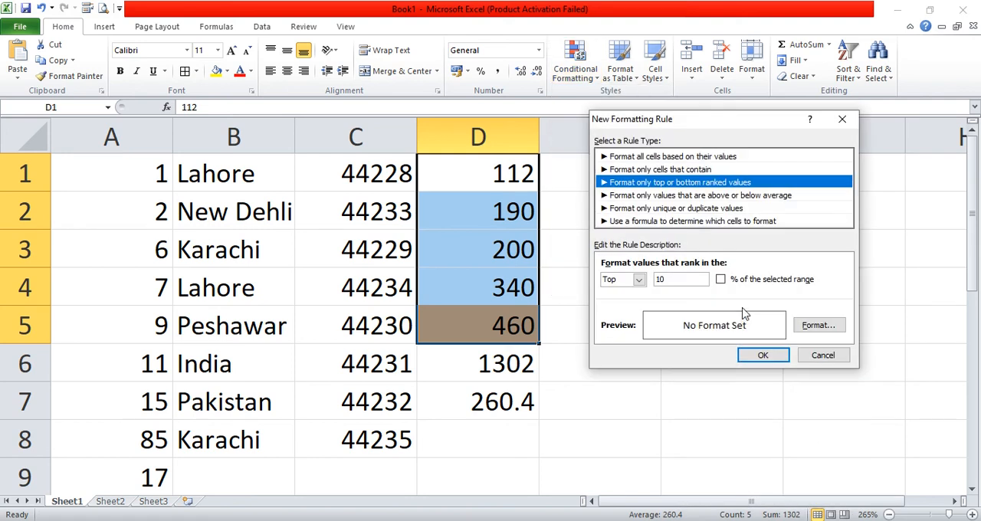
click(720, 279)
click(686, 279)
double_click(657, 281)
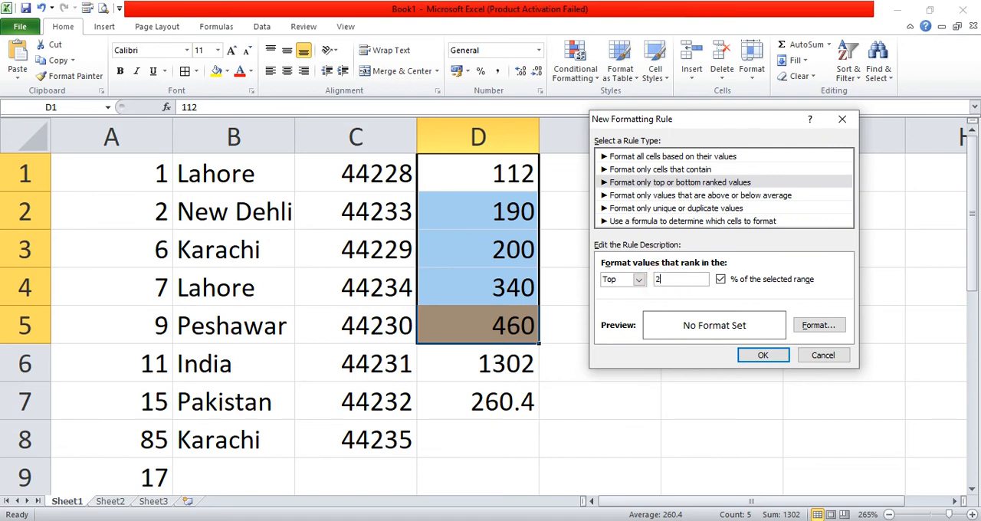
click(638, 279)
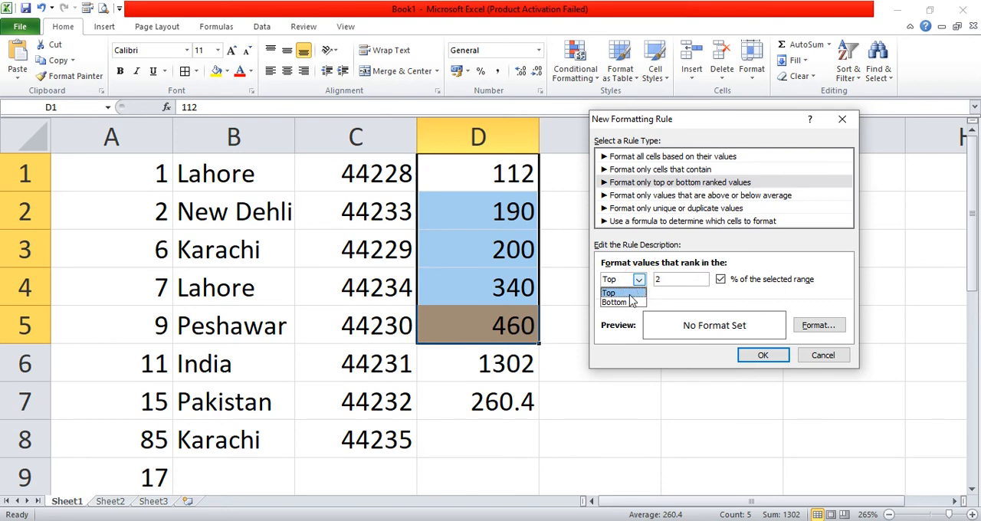
click(613, 302)
- Give the new bottom-ranked rule a dark olive green background fill and apply it to D1:D5
click(816, 328)
click(644, 207)
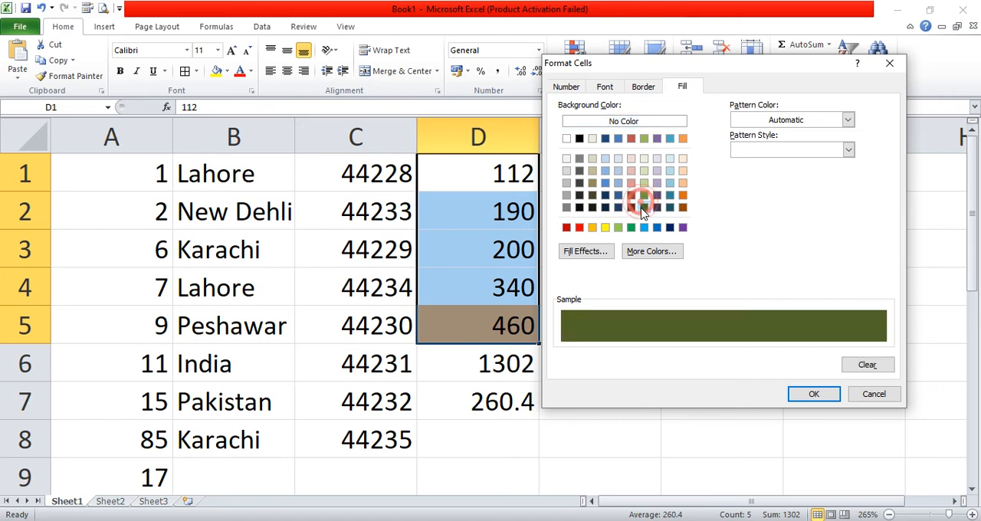
click(813, 393)
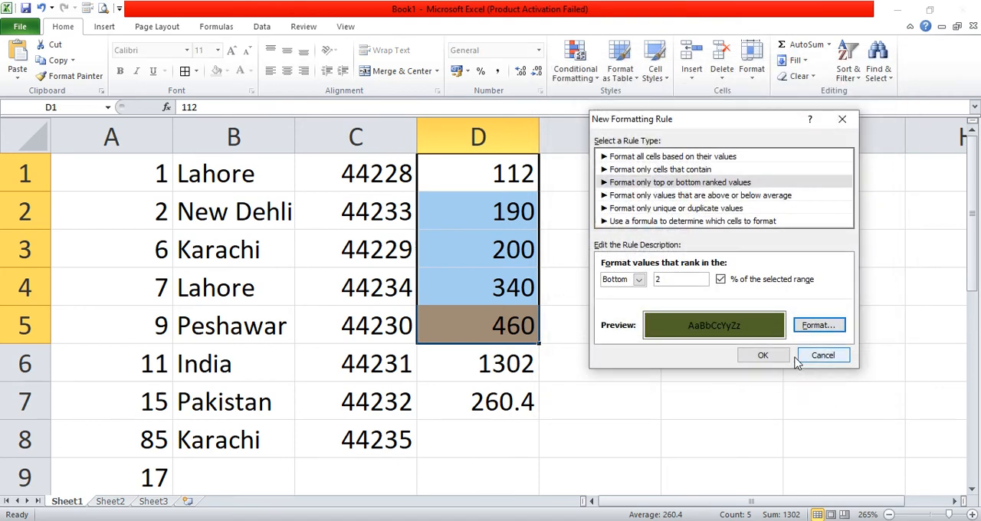
click(753, 355)
click(709, 330)
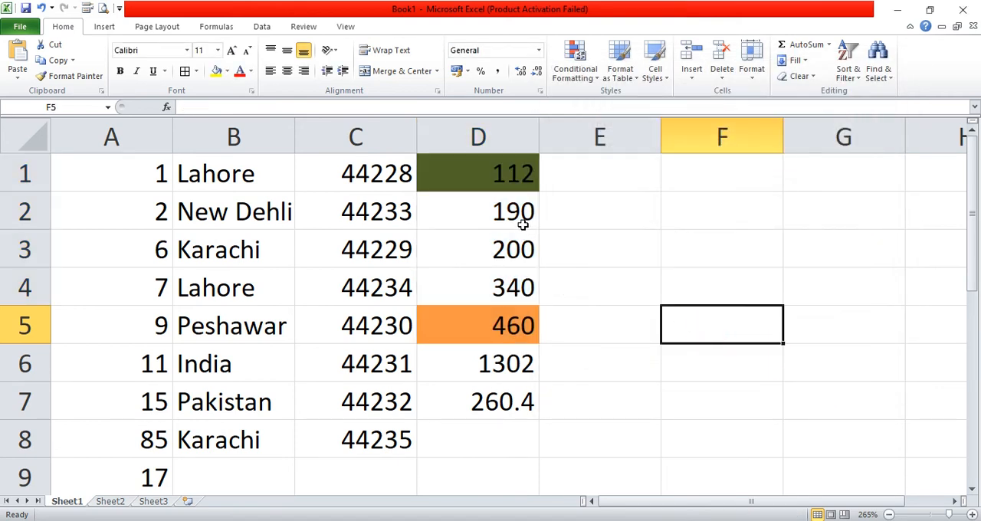
- Review the Top/Bottom Rules and preview the gradient data bars on cell D1 without applying any
drag(509, 179, 526, 326)
click(509, 171)
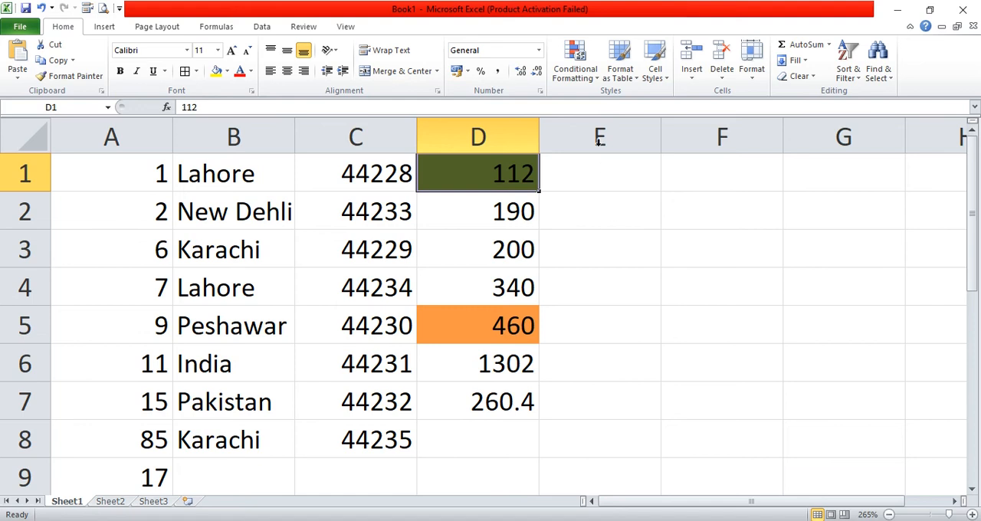
click(584, 75)
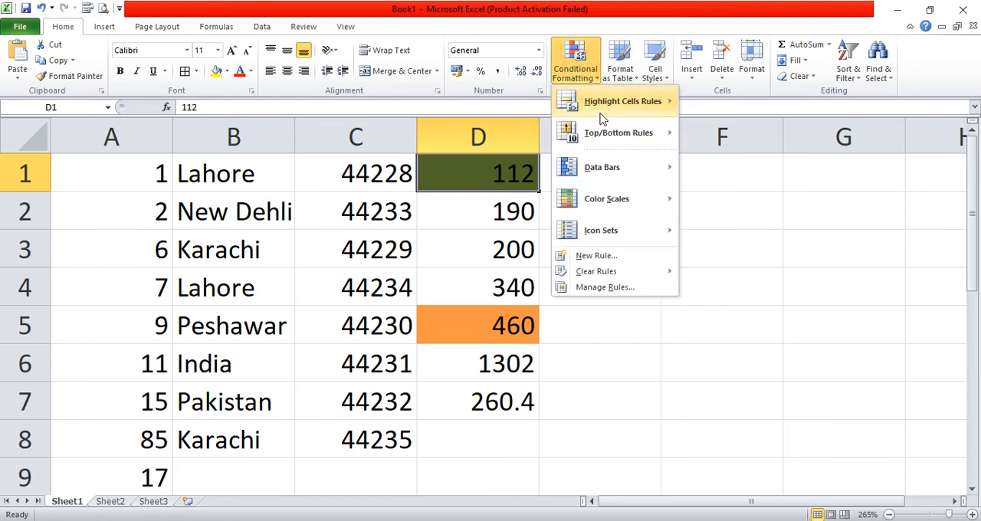
mouse_move(604, 134)
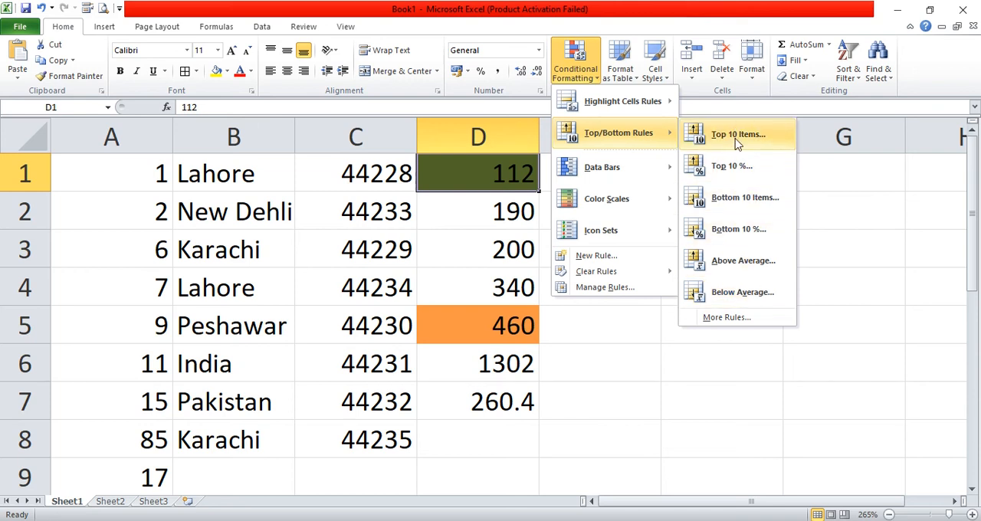
click(718, 359)
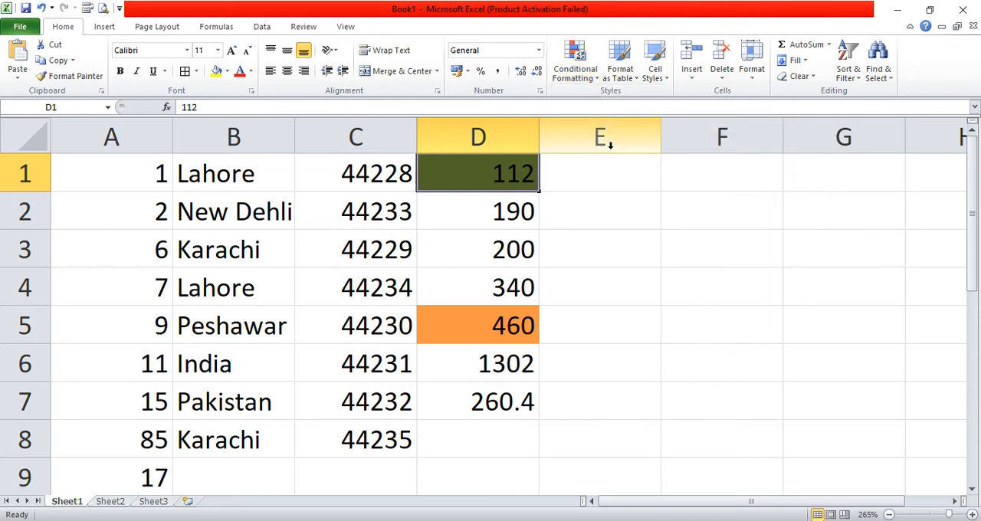
click(588, 78)
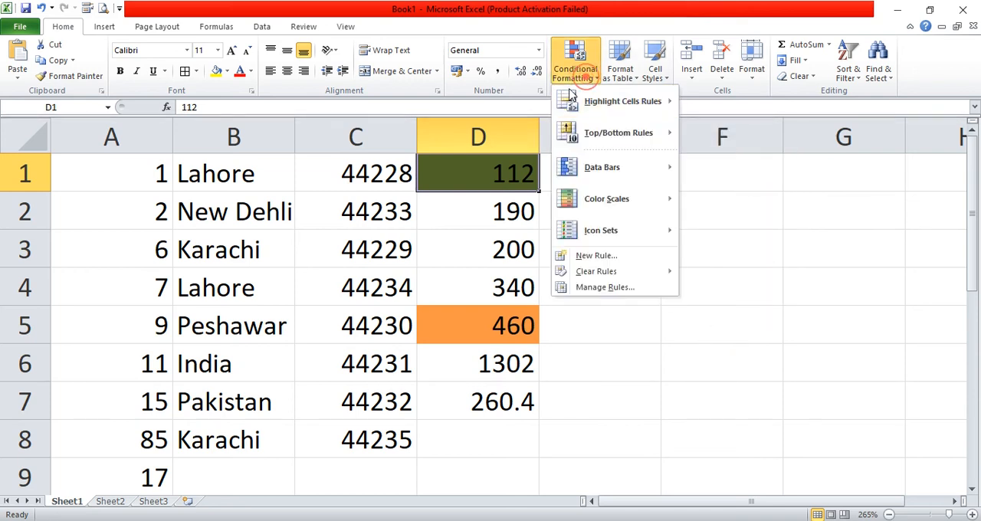
mouse_move(606, 174)
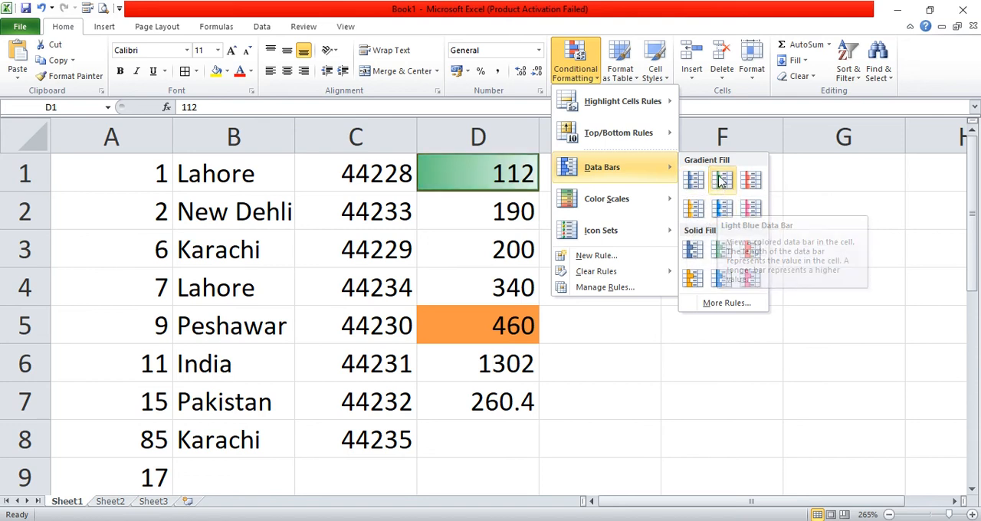
click(642, 349)
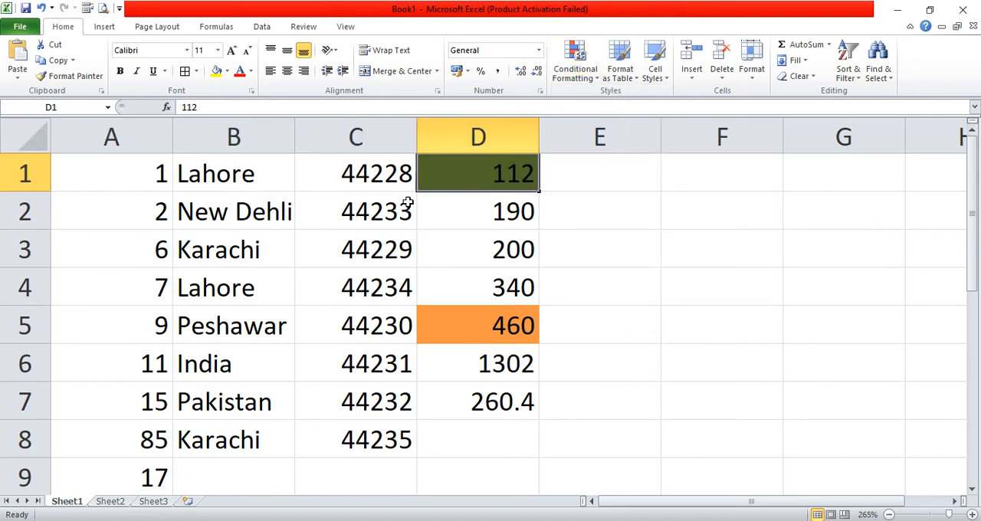
- Clear only the formats from A1:D9, keeping the cell contents
drag(137, 177, 452, 463)
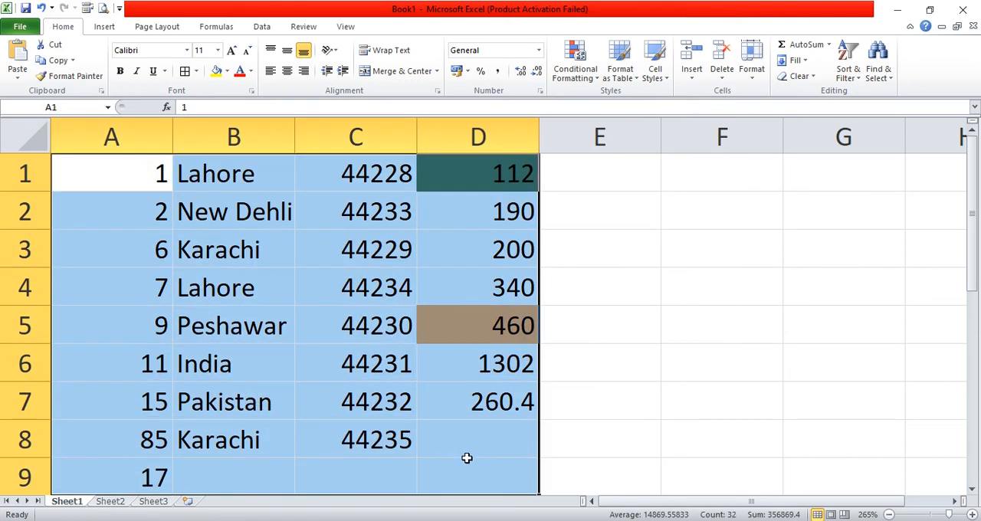
click(790, 77)
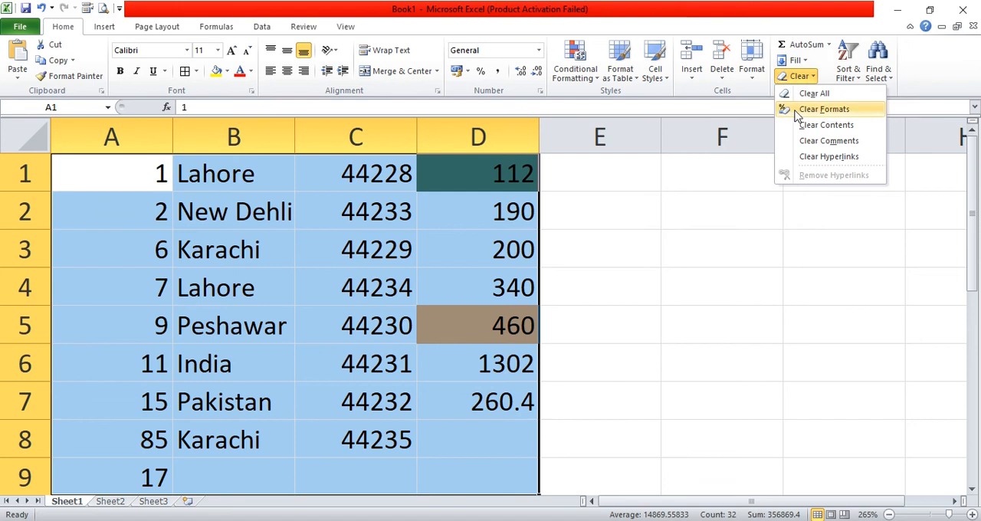
click(795, 110)
- Apply green gradient-fill data bars to the whole range A1:D9
click(574, 65)
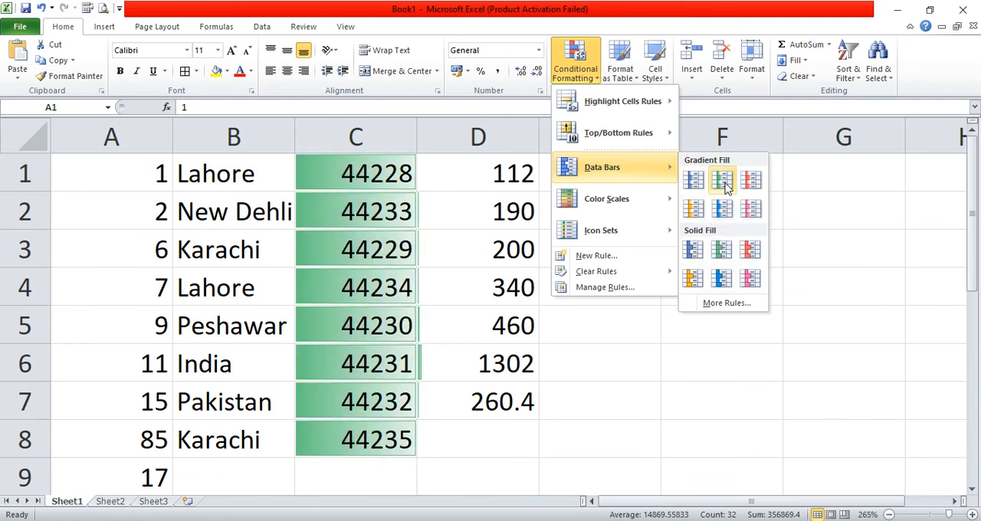
click(724, 182)
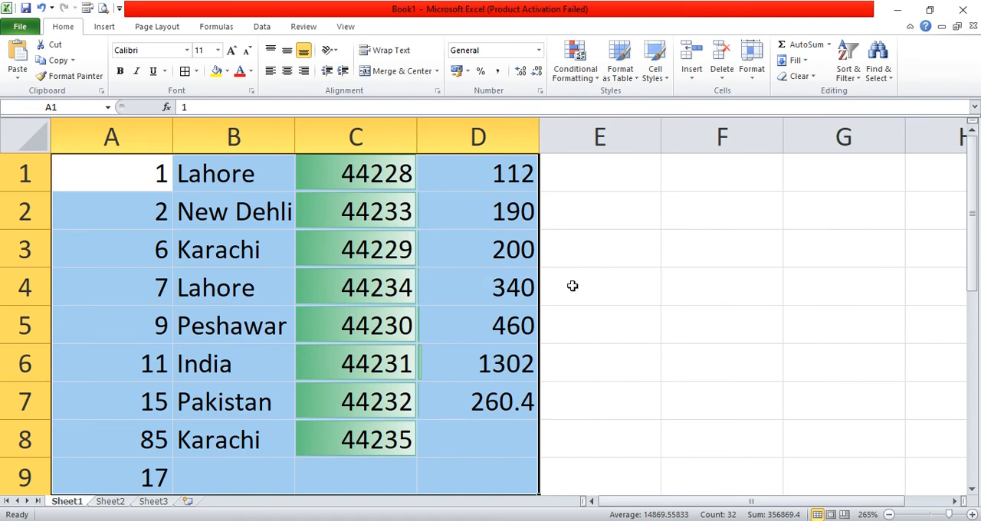
click(572, 285)
- Apply green solid-fill data bars to D1:D7 and compare the bars with the values
drag(487, 168, 493, 395)
click(576, 70)
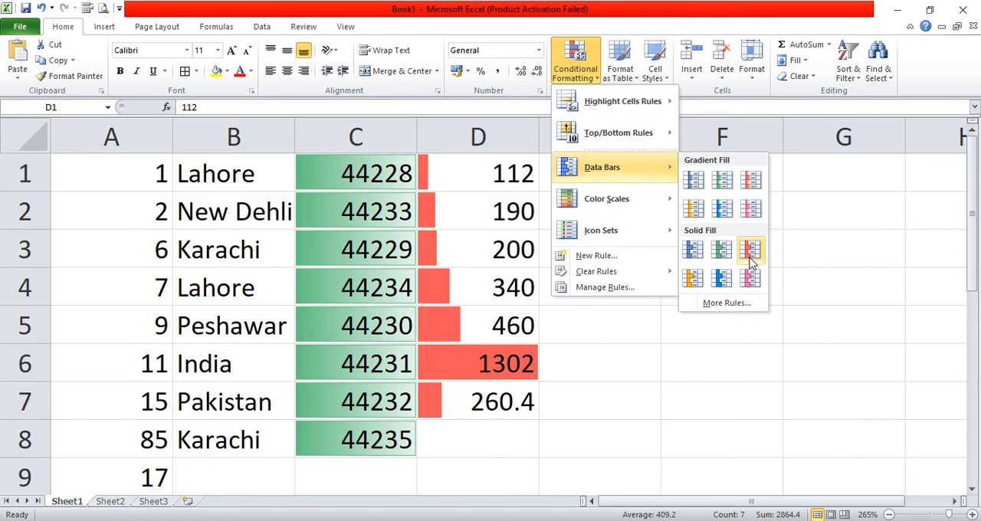
click(721, 249)
drag(524, 170, 510, 397)
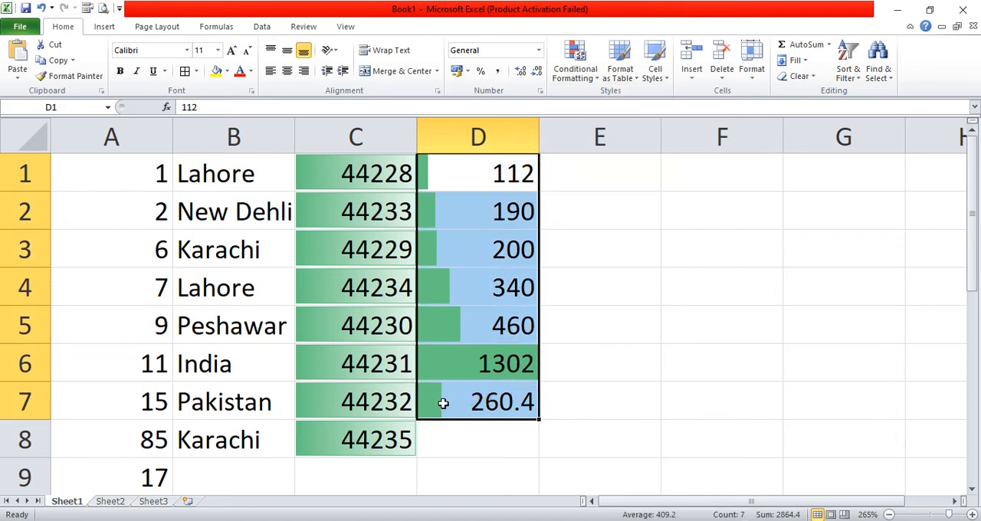
- Delete the sum in cell D6 and compare the data bars with the values in D1:D5
click(531, 366)
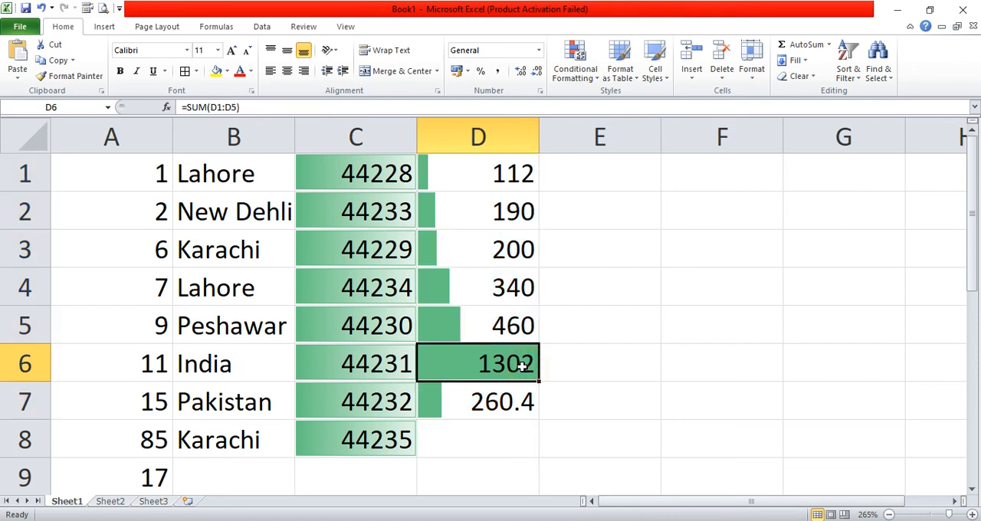
key(Delete)
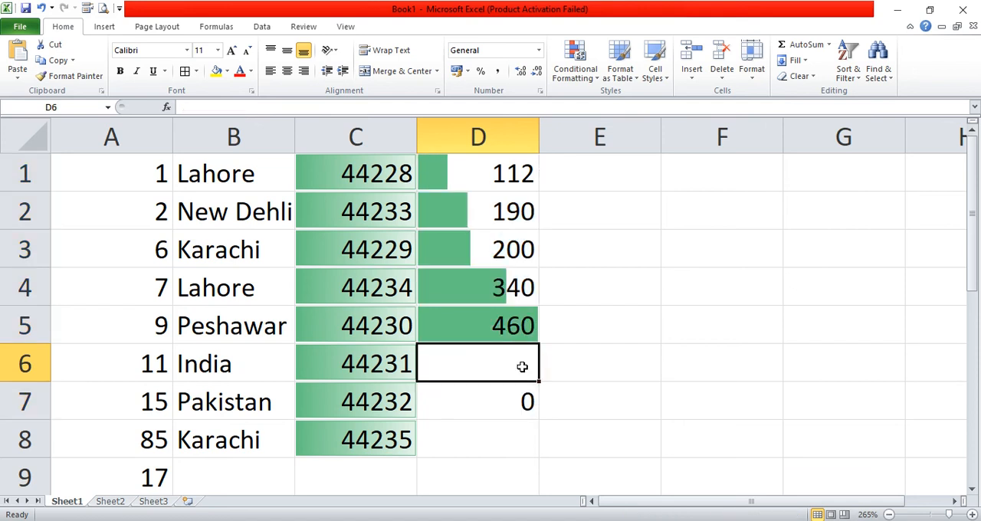
click(527, 332)
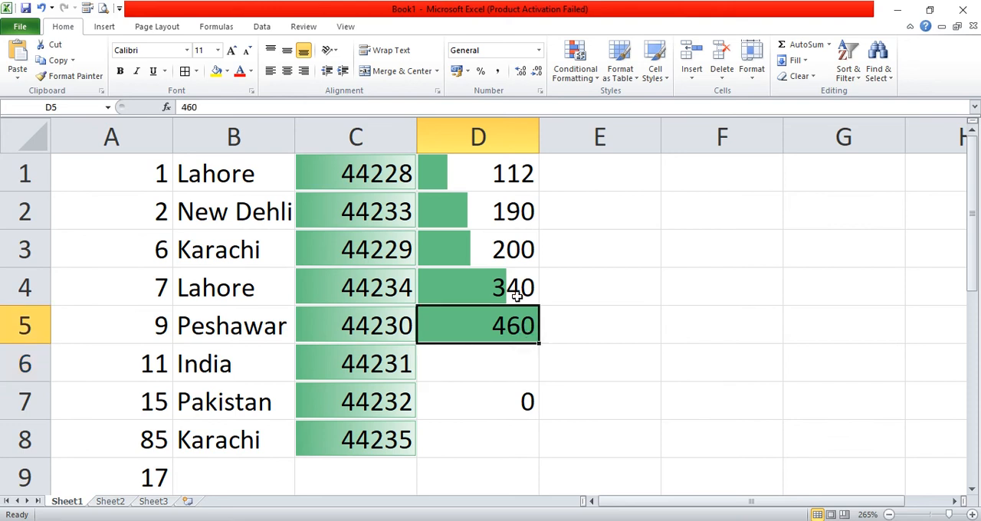
drag(519, 169, 501, 324)
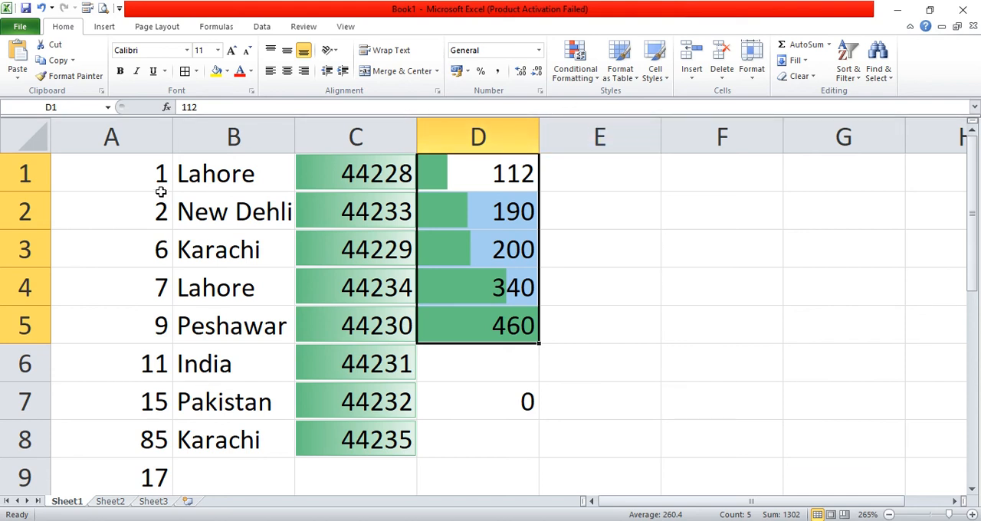
- Apply red solid-fill data bars to the values in A1:A8
drag(117, 177, 142, 440)
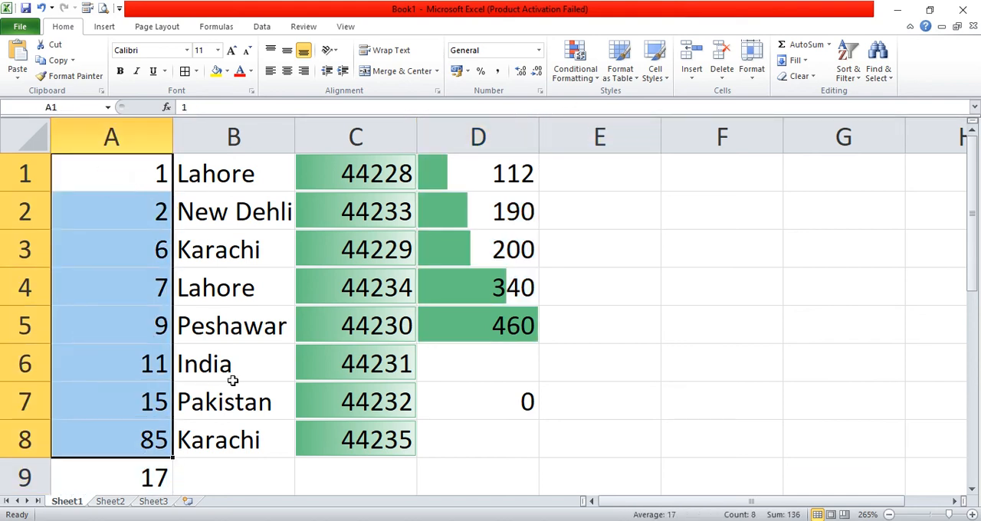
click(574, 61)
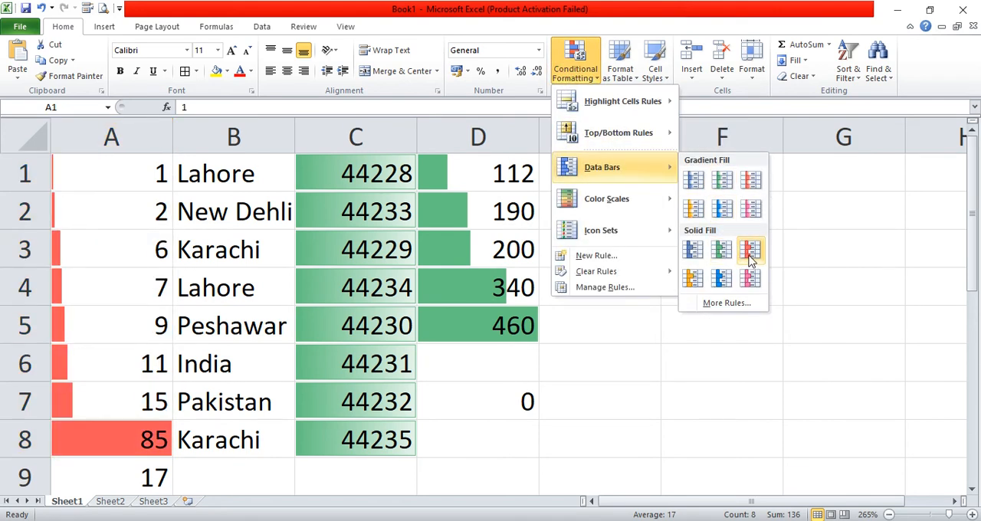
click(748, 255)
- Set the value in cell A8 to 30
click(134, 445)
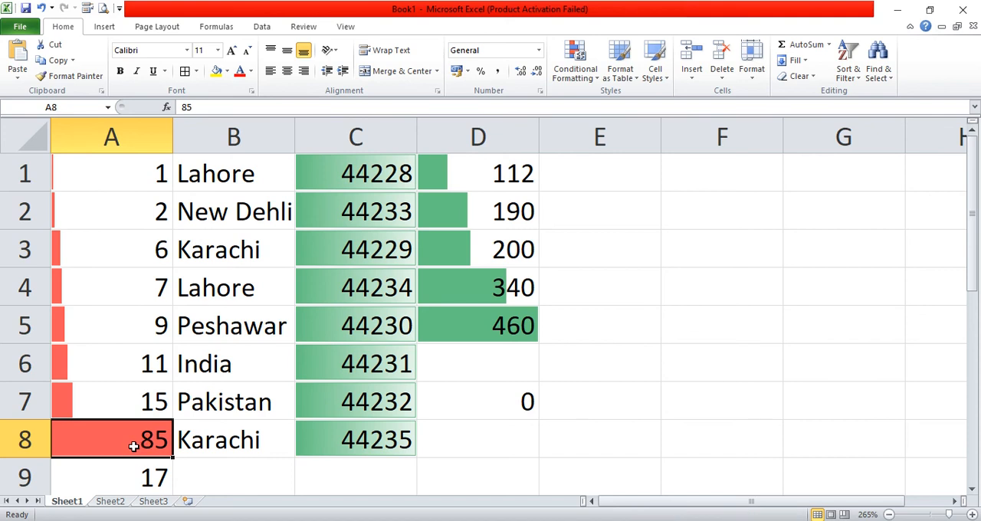
text(0)
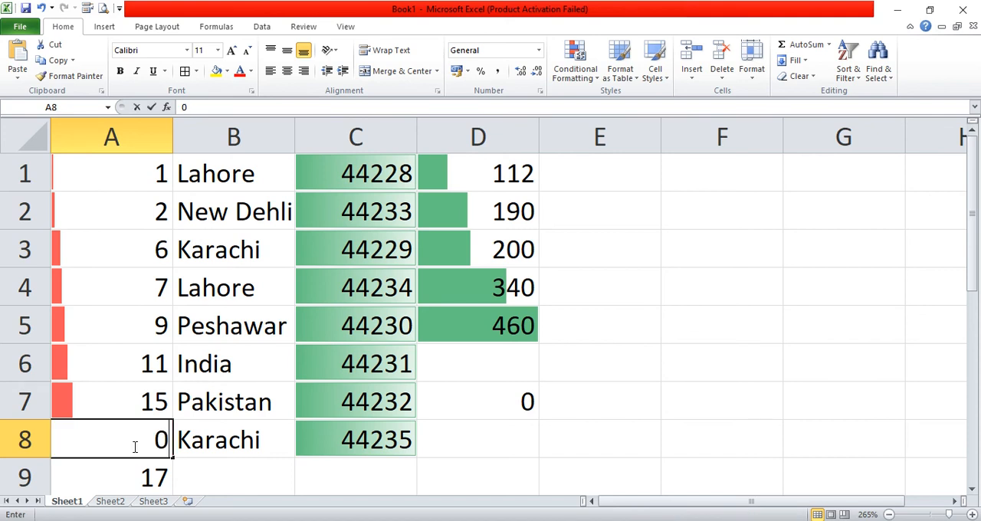
key(BackSpace)
text(0)
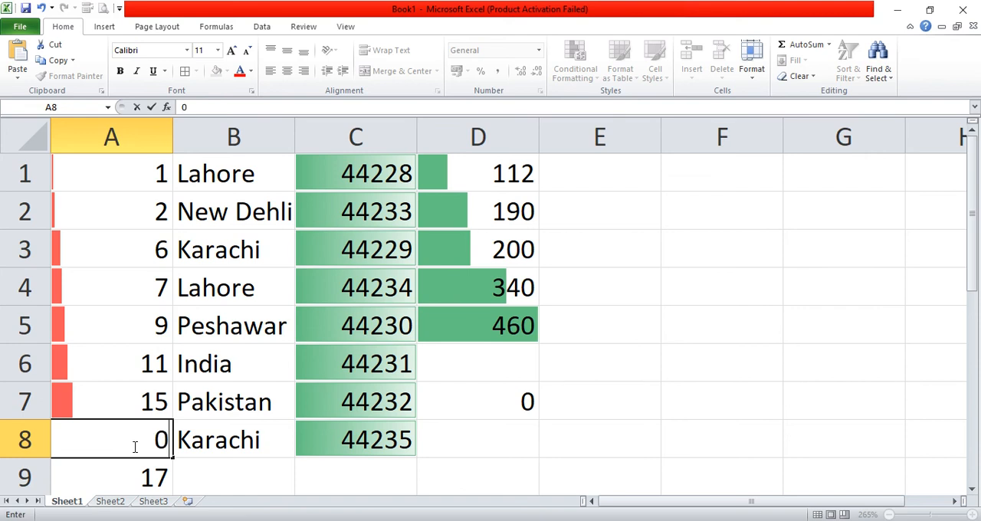
key(BackSpace)
text(30)
key(Return)
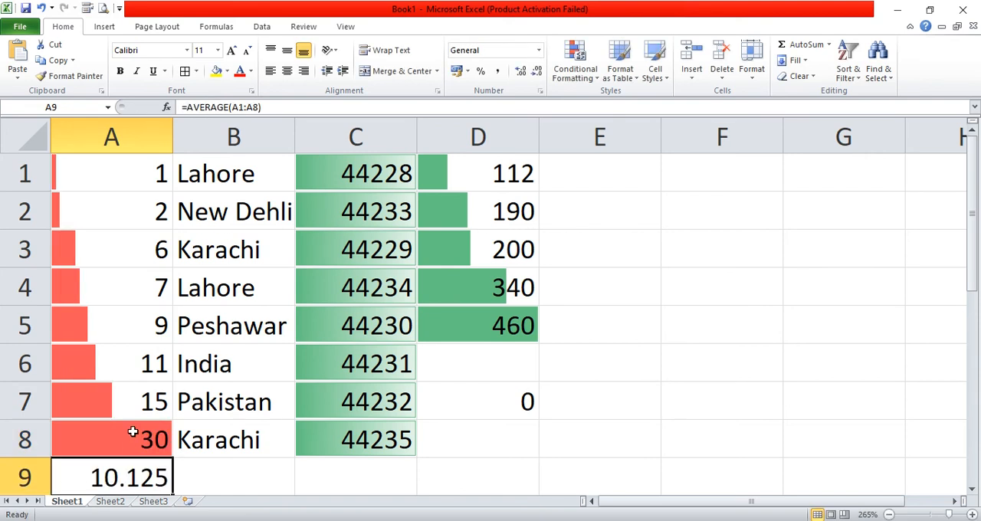
- Set the value in cell A8 to 14 and compare its data bar with the one in A7
click(133, 432)
text(14)
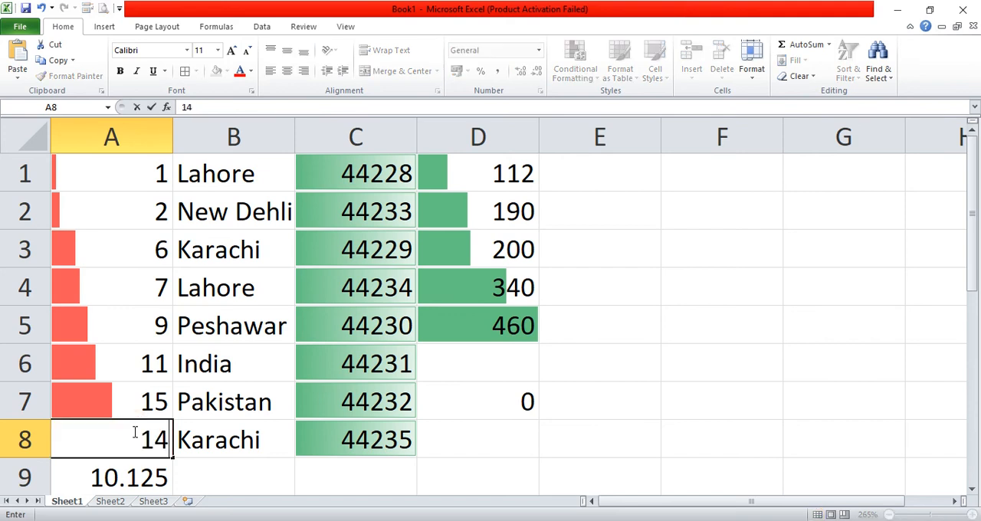
key(Return)
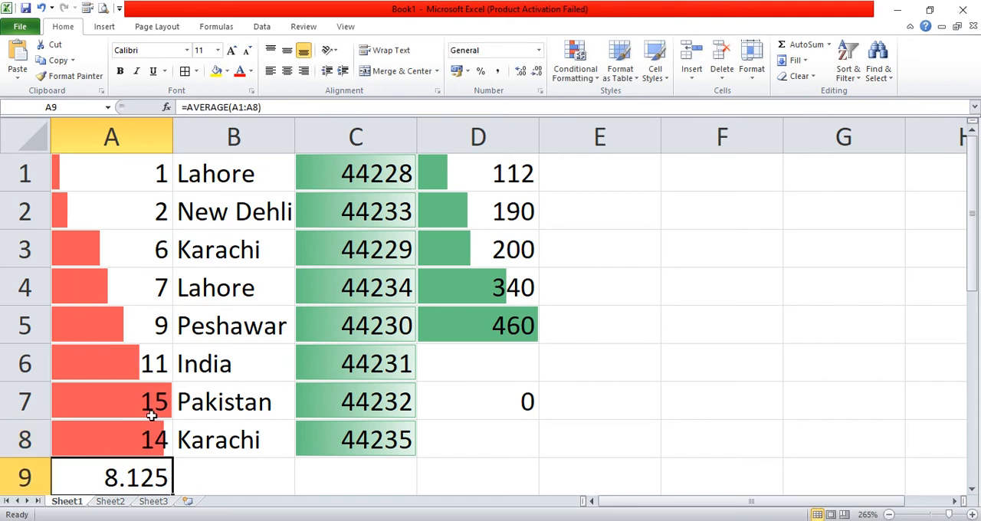
click(147, 411)
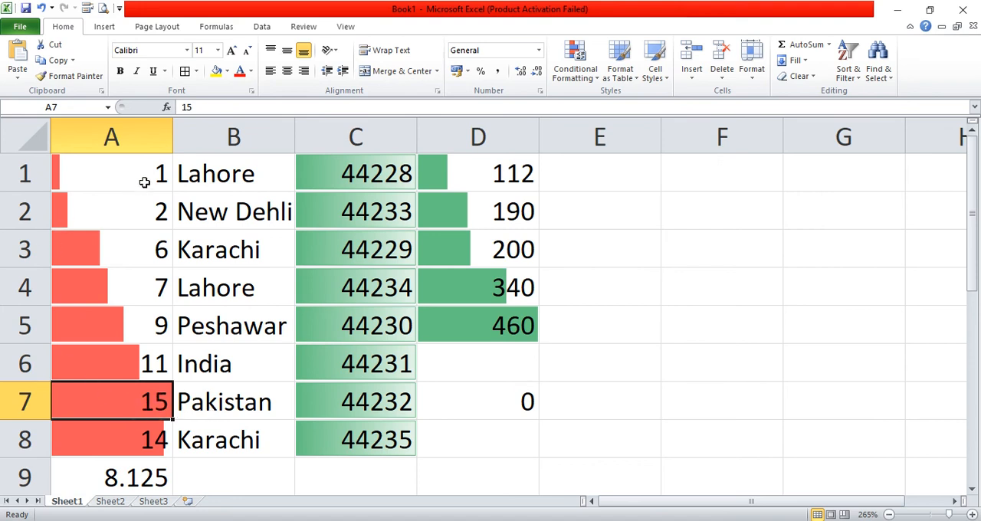
- Review the conditional formatting options for A1:A8 and clear the rules from these cells
drag(70, 175, 104, 456)
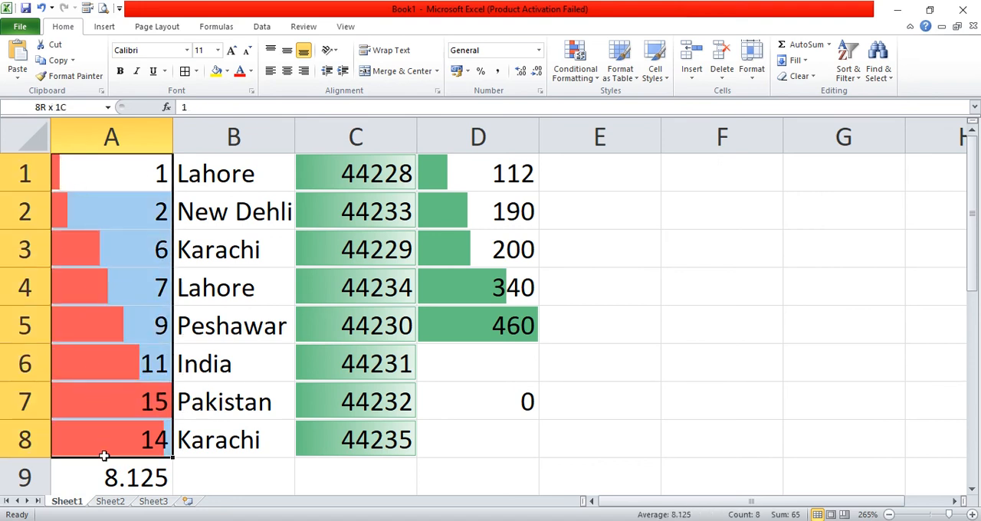
click(587, 80)
mouse_move(630, 175)
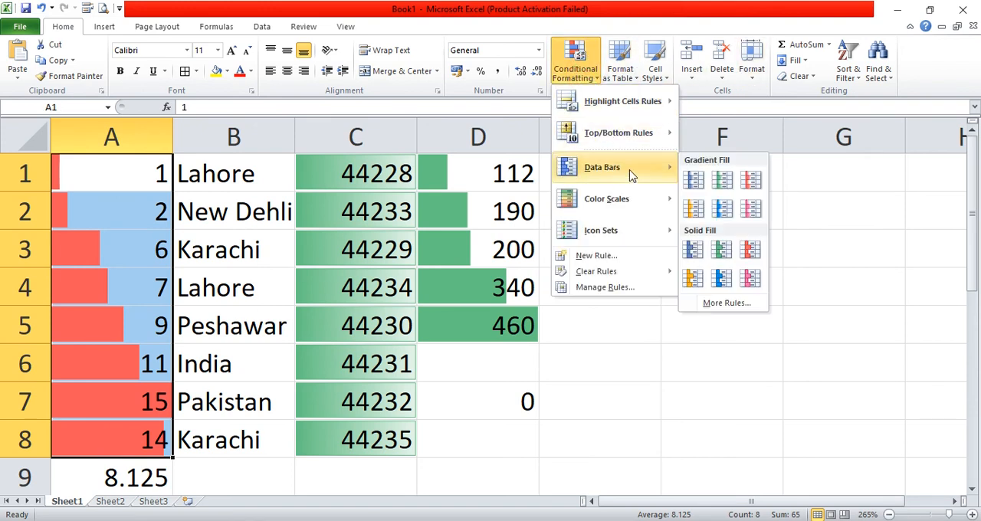
mouse_move(613, 207)
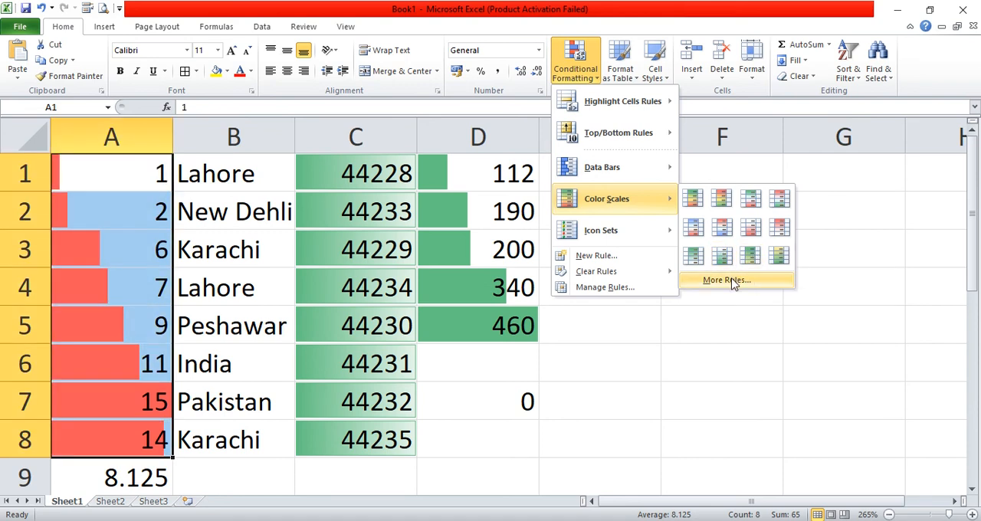
mouse_move(638, 238)
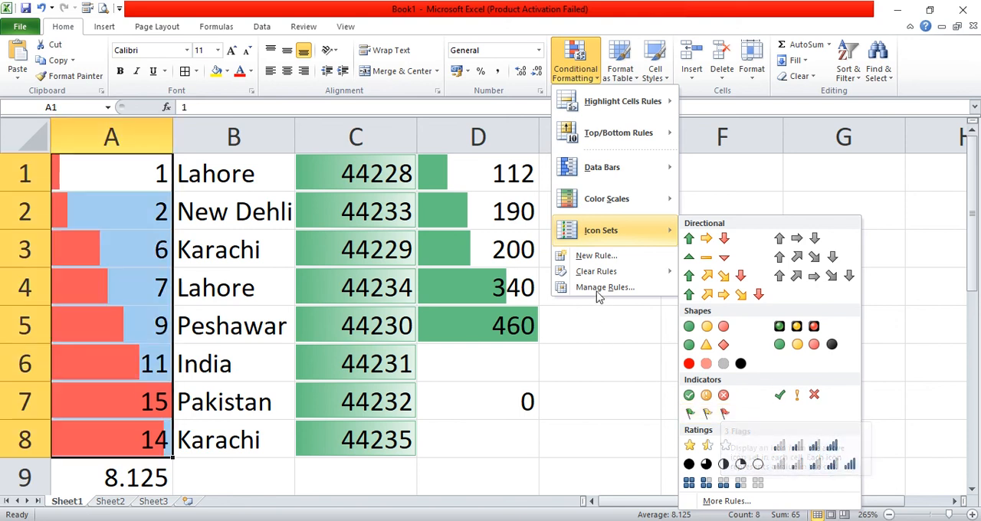
mouse_move(606, 277)
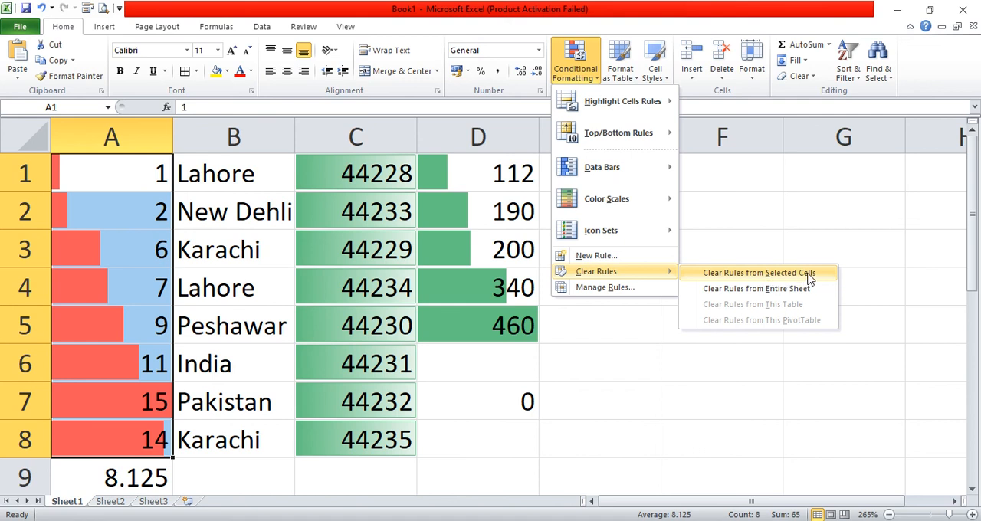
click(314, 278)
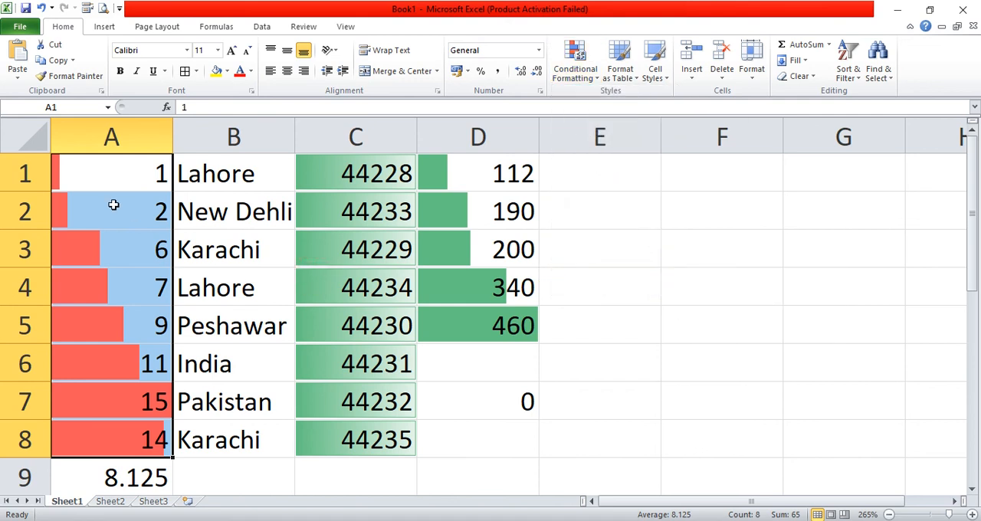
click(576, 65)
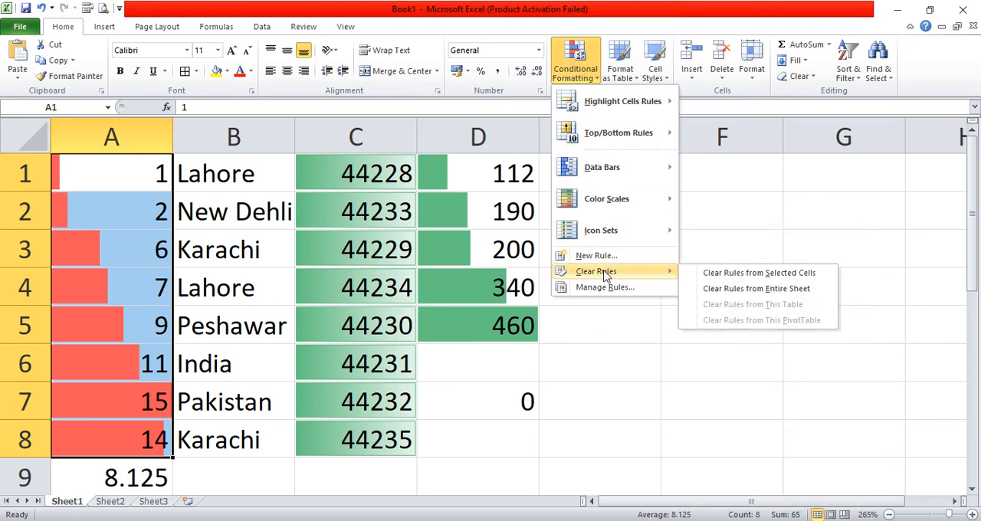
click(730, 274)
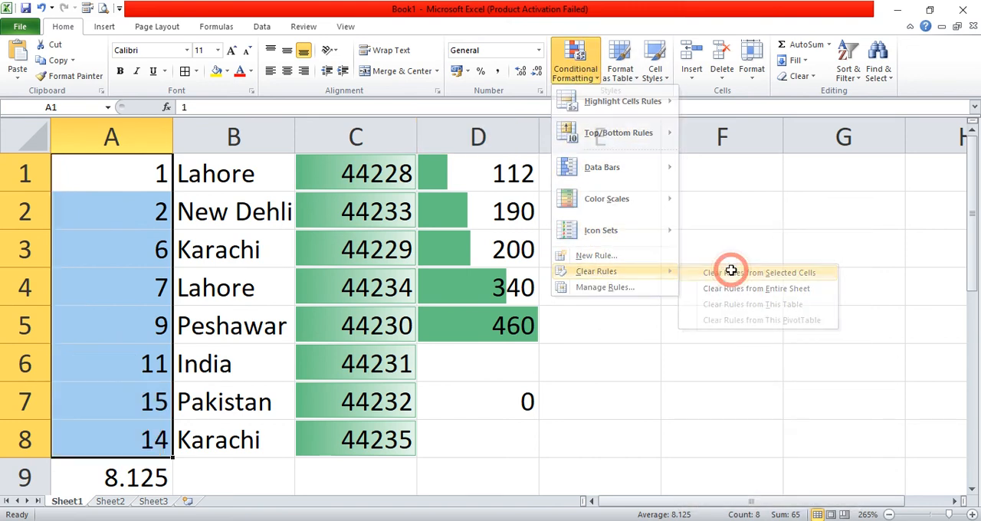
- Clear the conditional formatting rules from the entire sheet
click(507, 372)
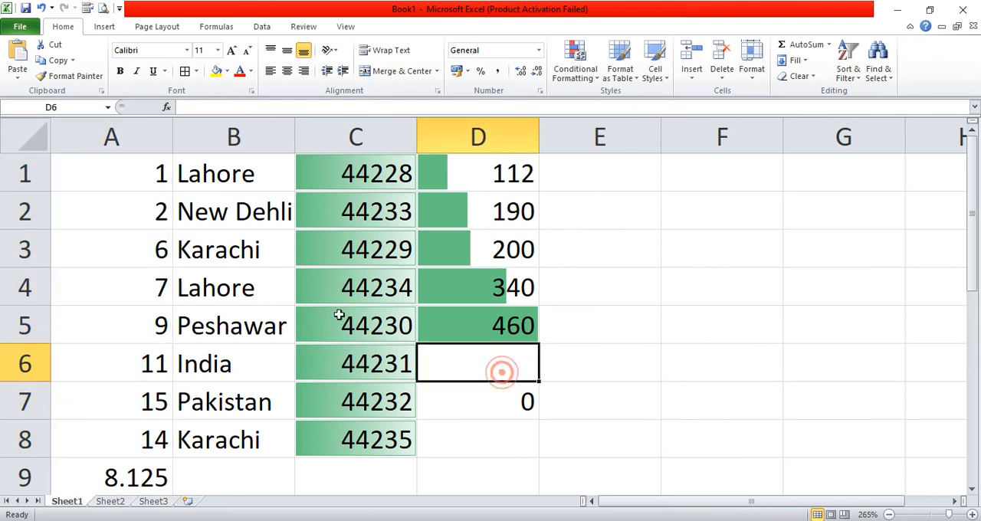
click(574, 65)
mouse_move(613, 274)
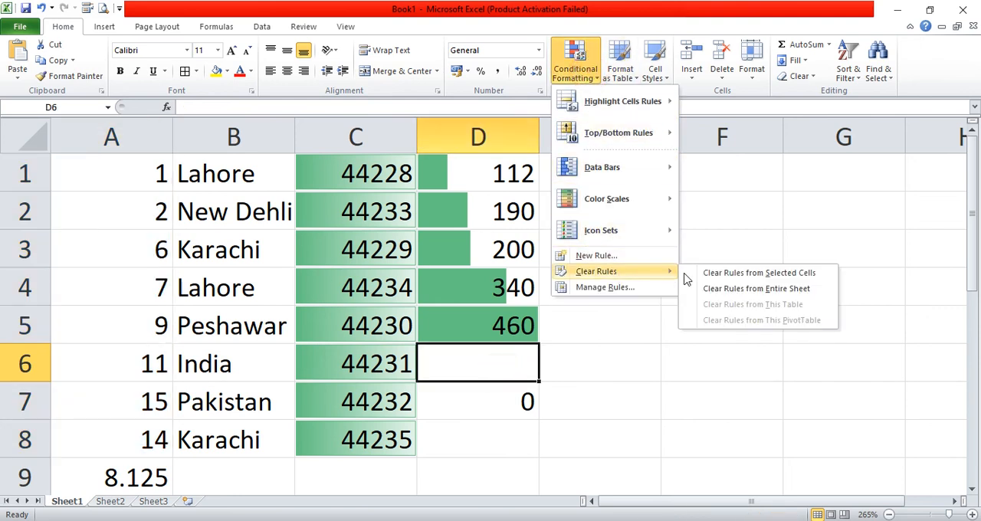
click(731, 289)
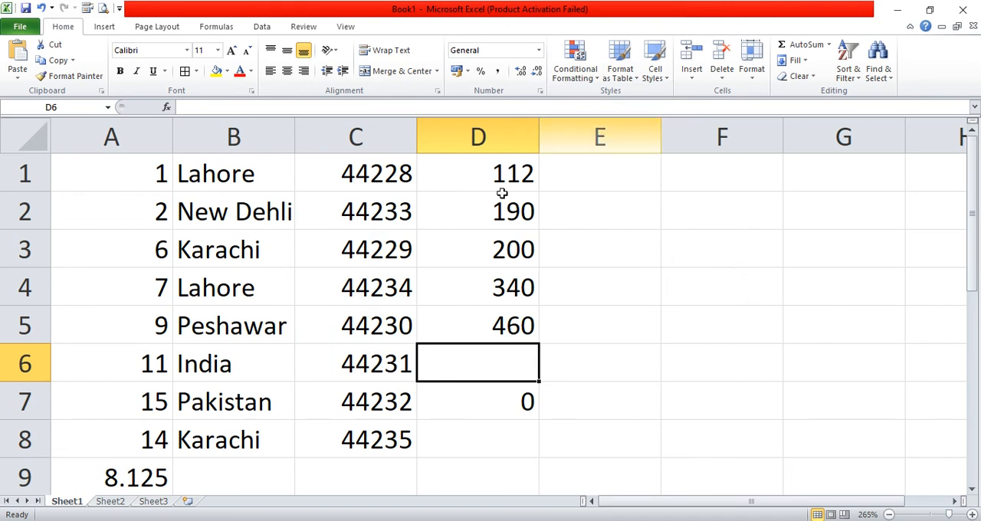
- Check the conditional formatting rules manager for the current selection and close it
click(575, 75)
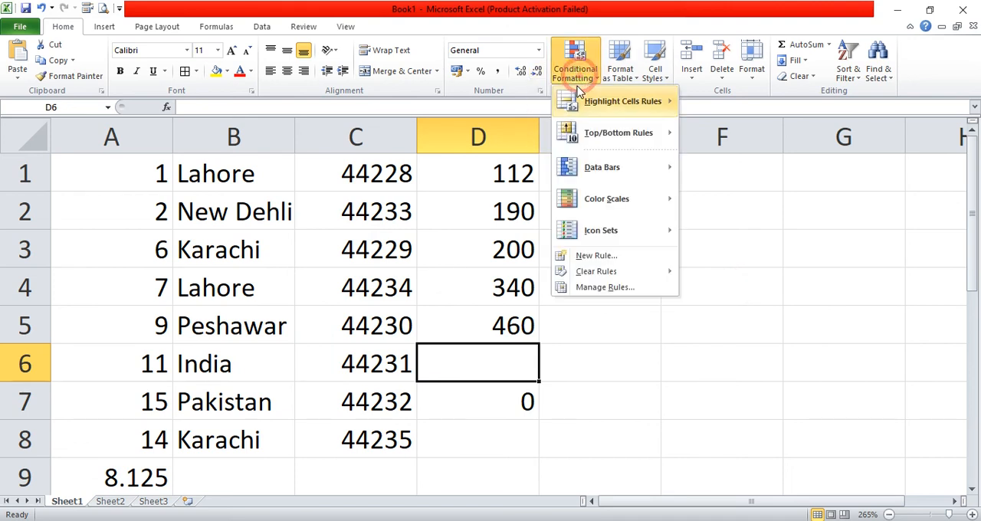
click(615, 289)
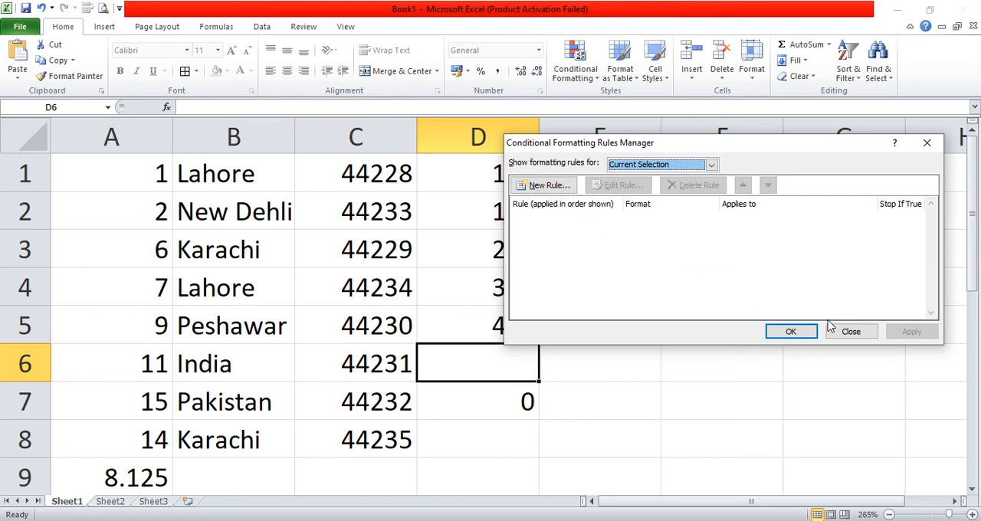
click(850, 331)
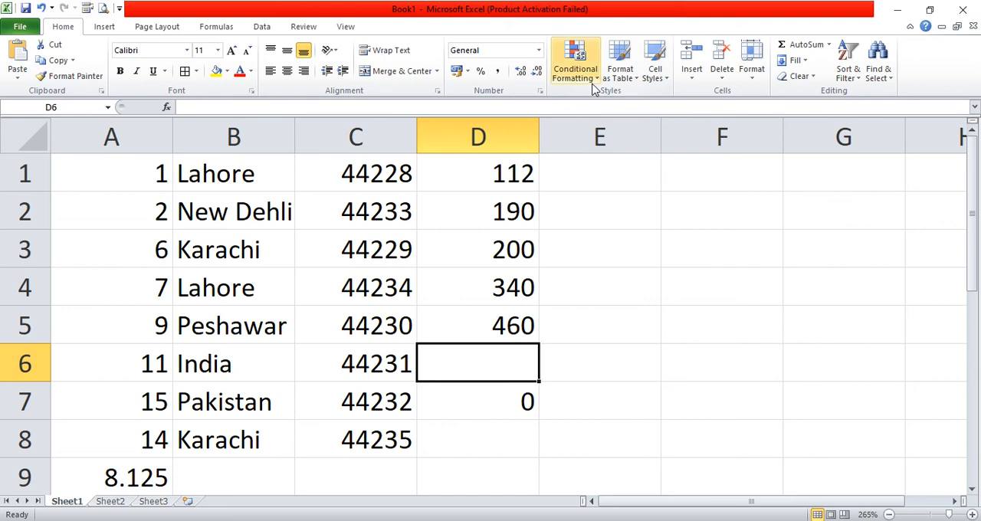
- Start a new formatting rule for cell D6 that formats cells based on their values with a 3-Color Scale
click(576, 66)
click(605, 259)
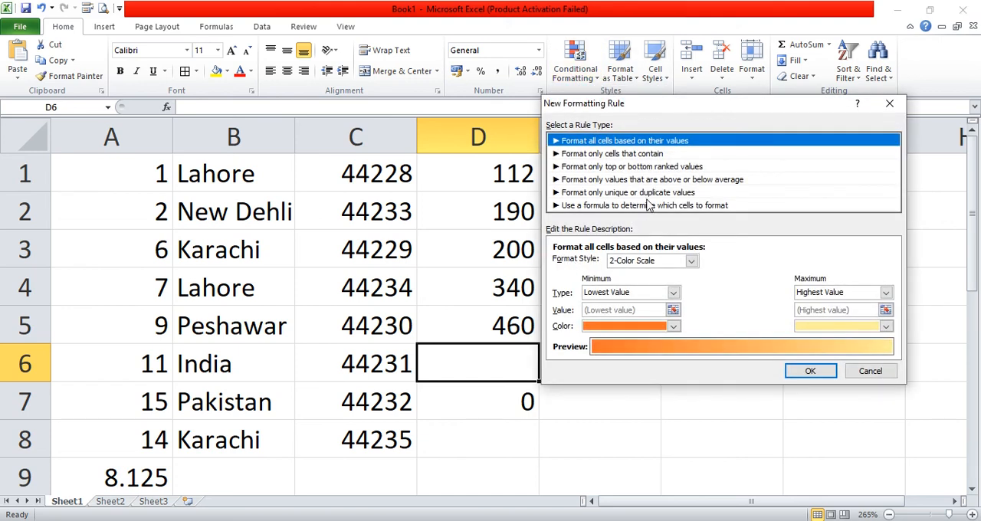
click(648, 206)
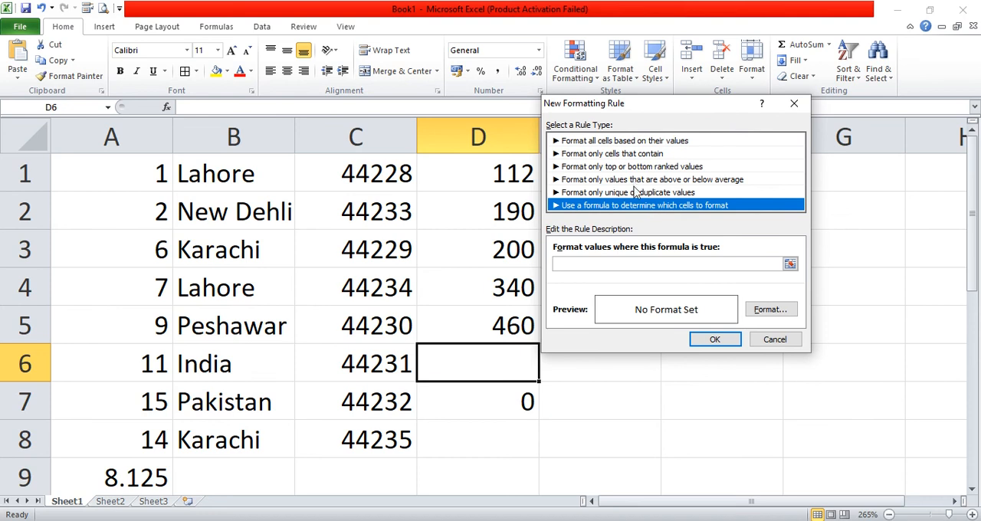
click(644, 141)
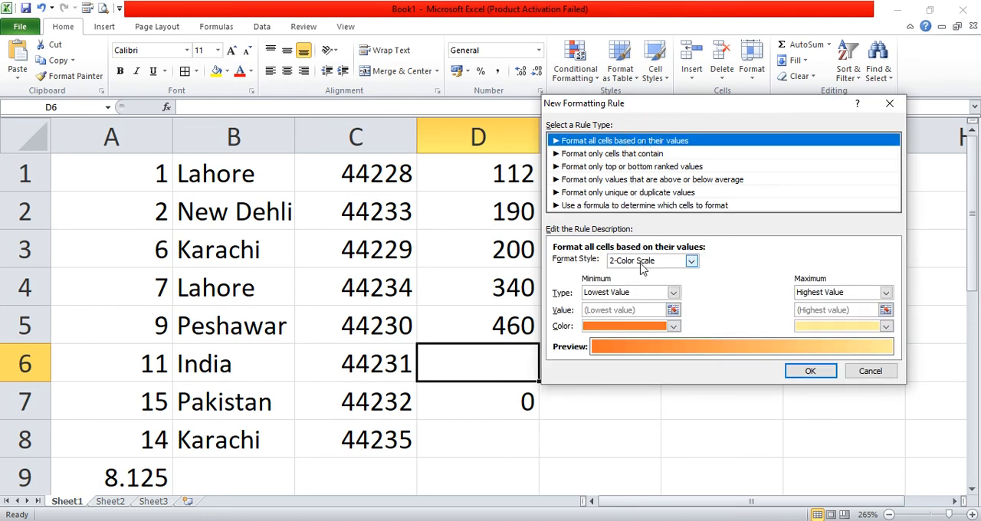
click(642, 266)
click(642, 268)
click(641, 268)
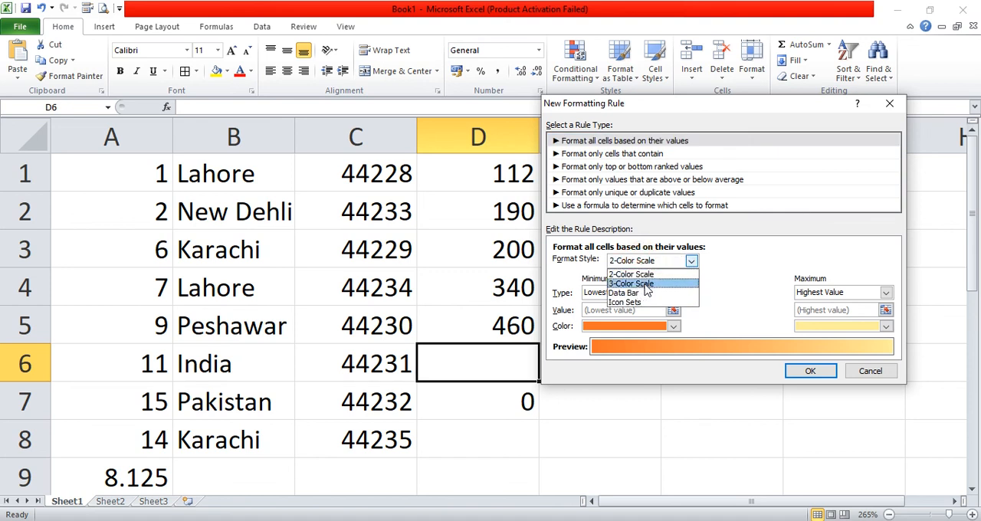
click(647, 284)
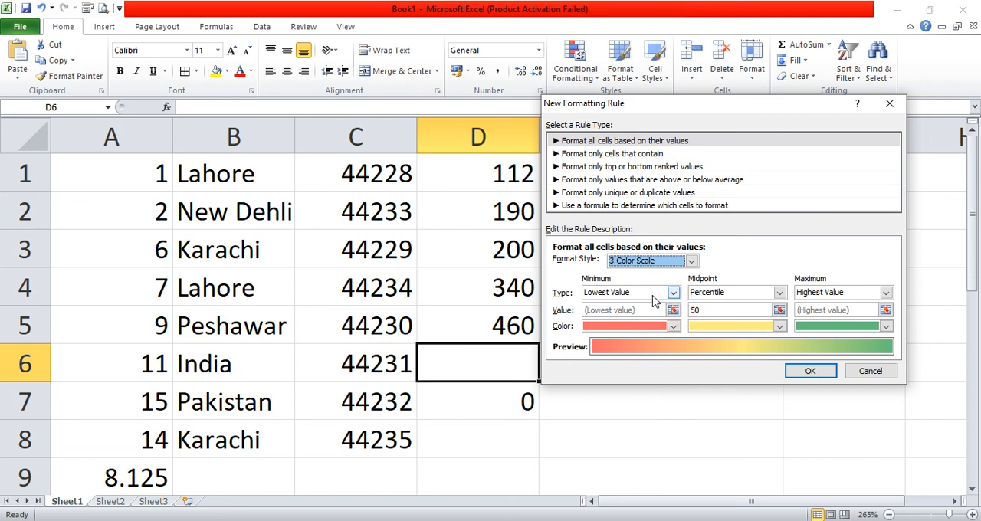
- Set the rule's minimum to Lowest Value, midpoint type to Percent and maximum to Number 5, and apply it
click(652, 295)
click(642, 306)
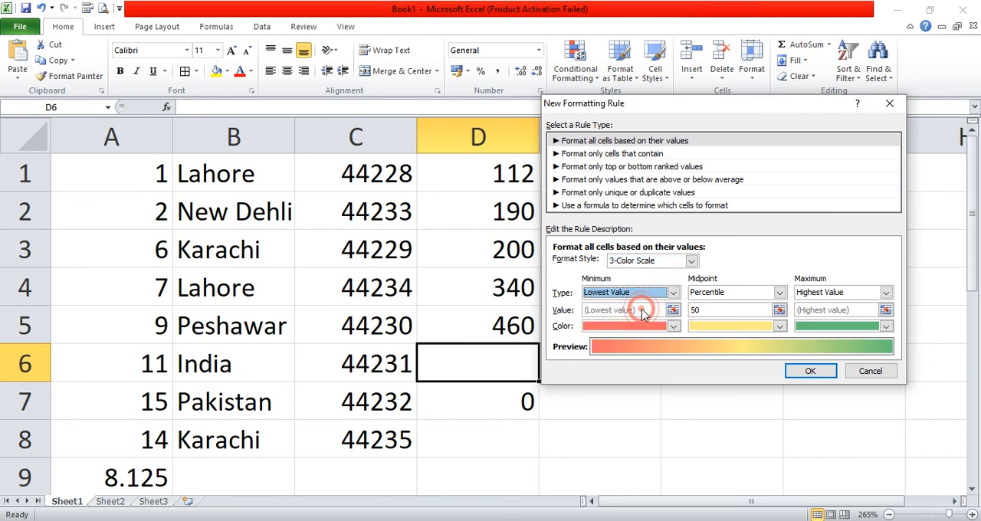
click(722, 297)
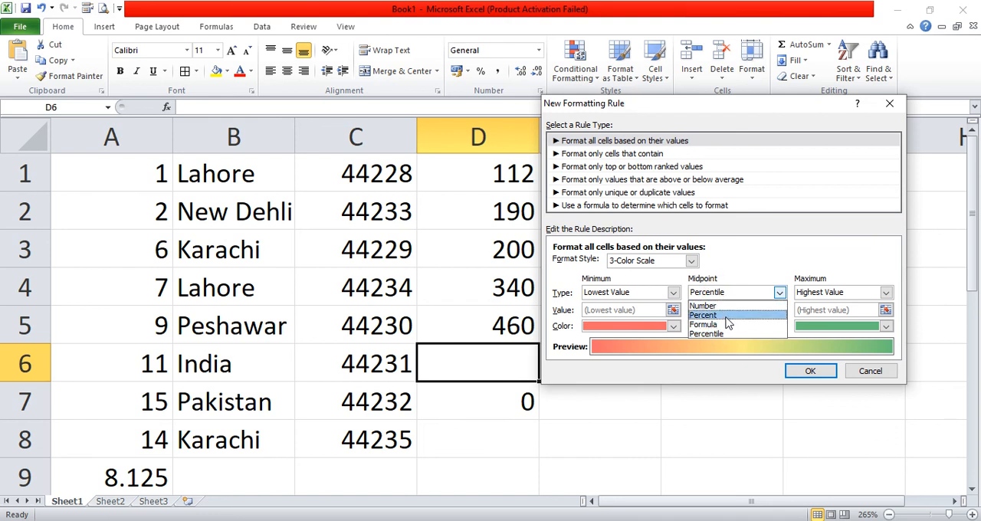
click(723, 315)
click(816, 294)
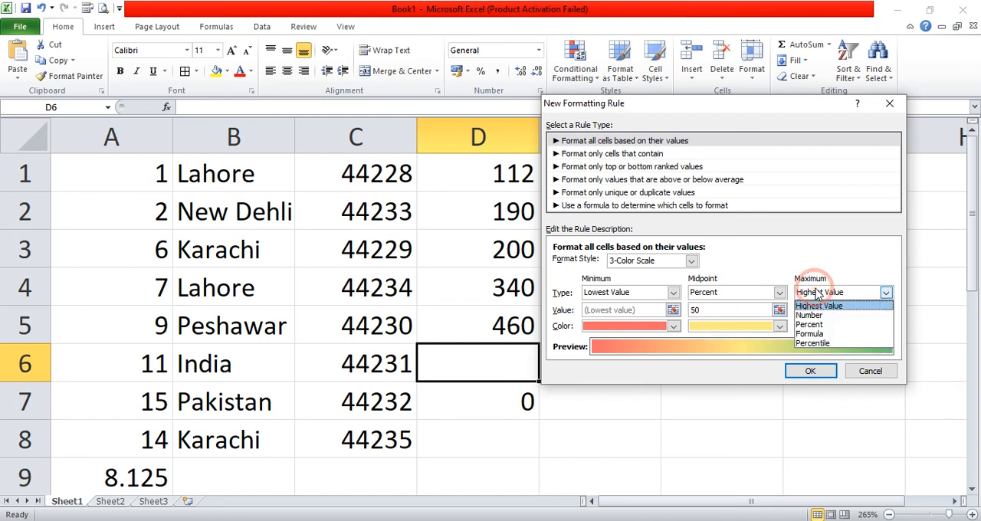
click(812, 315)
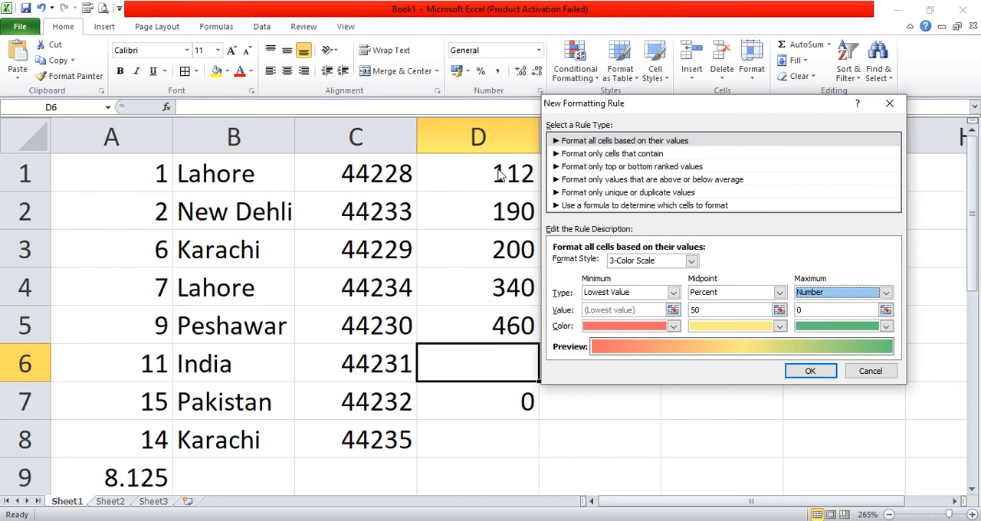
click(813, 309)
key(BackSpace)
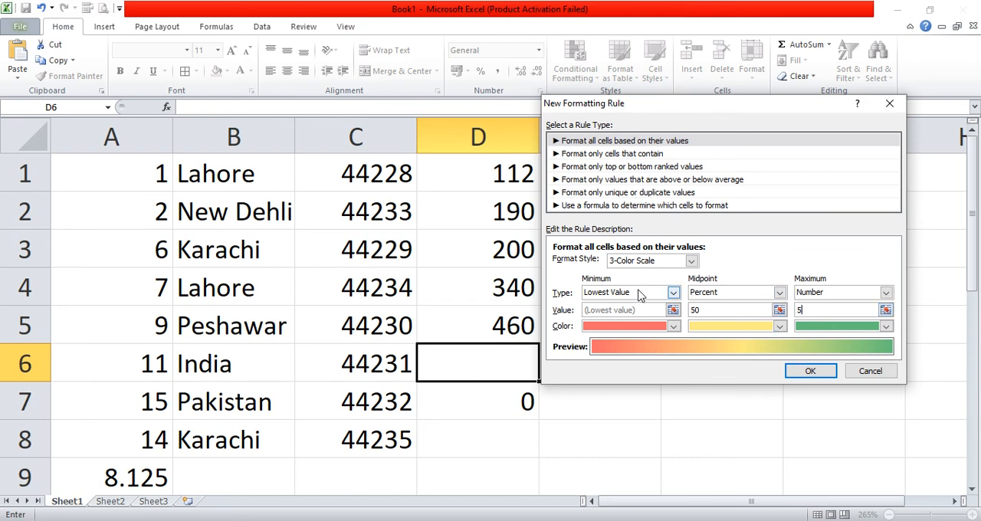
click(797, 372)
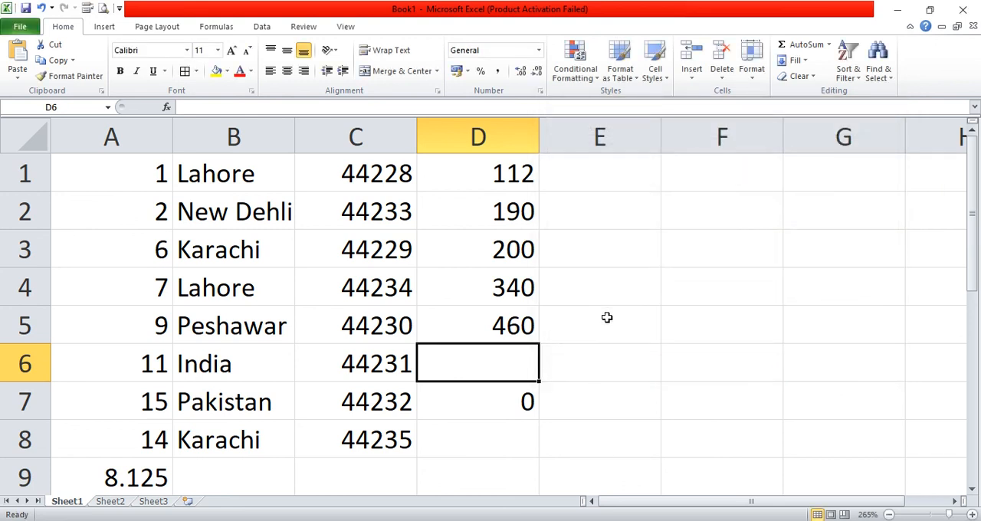
- Apply a new 2-Color Scale rule from Lowest Value to Highest Value to D1:D6, and select D1:D5 to examine the colors
drag(483, 166, 487, 362)
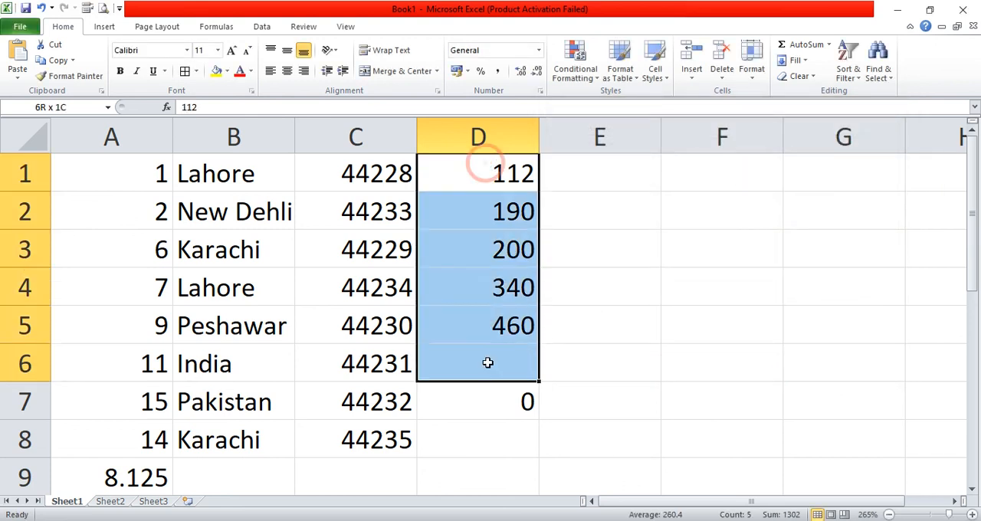
click(574, 76)
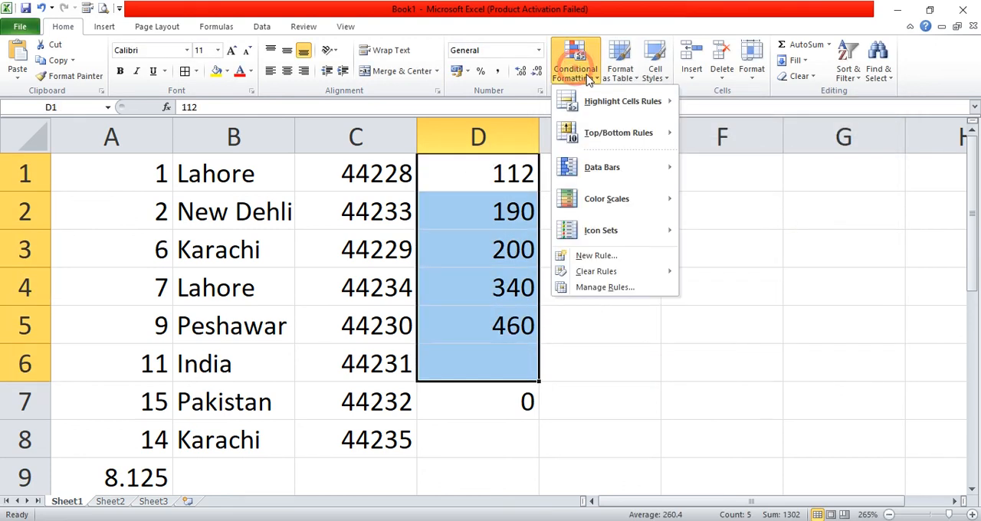
click(616, 256)
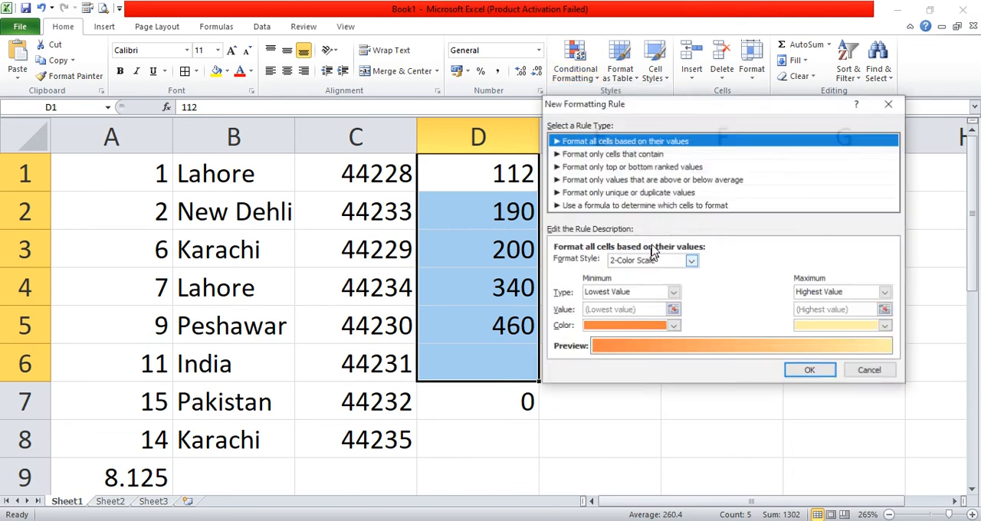
click(670, 292)
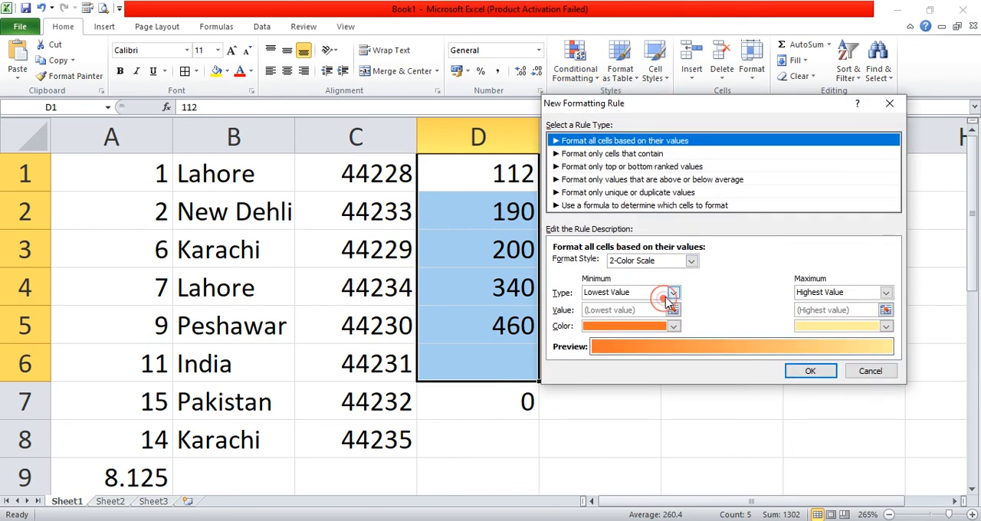
click(653, 307)
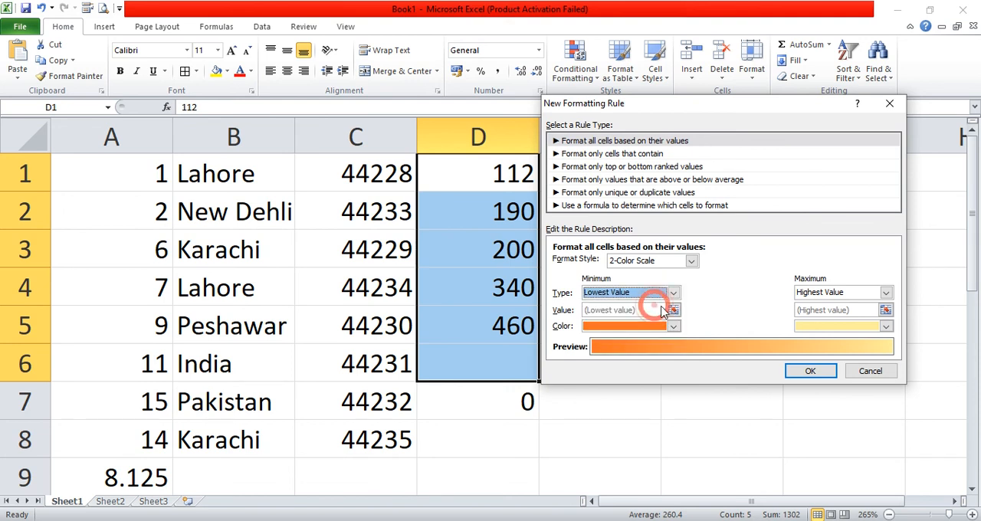
click(643, 311)
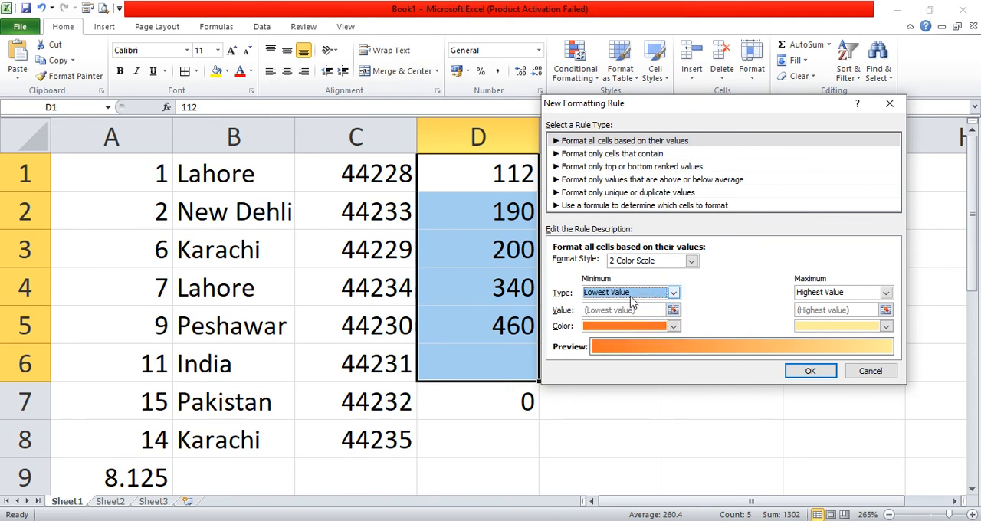
click(848, 299)
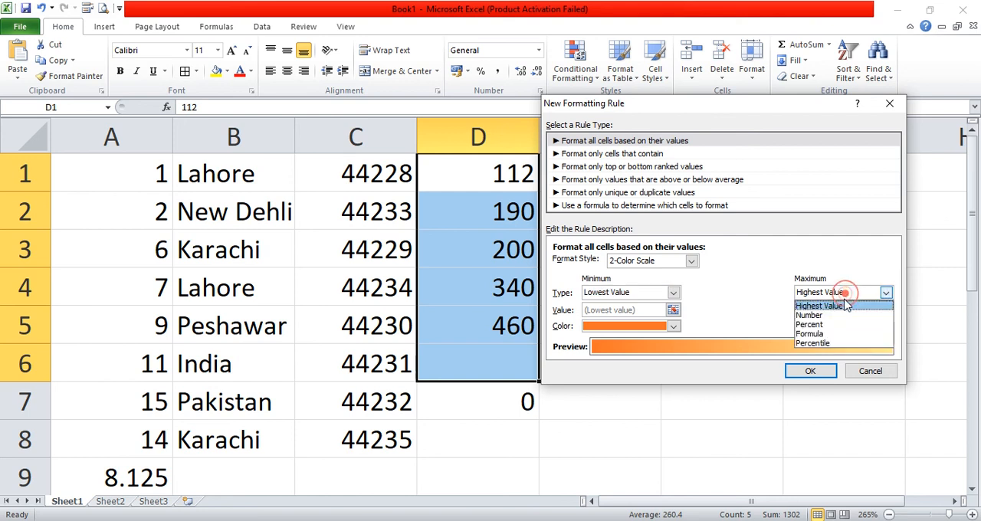
click(839, 308)
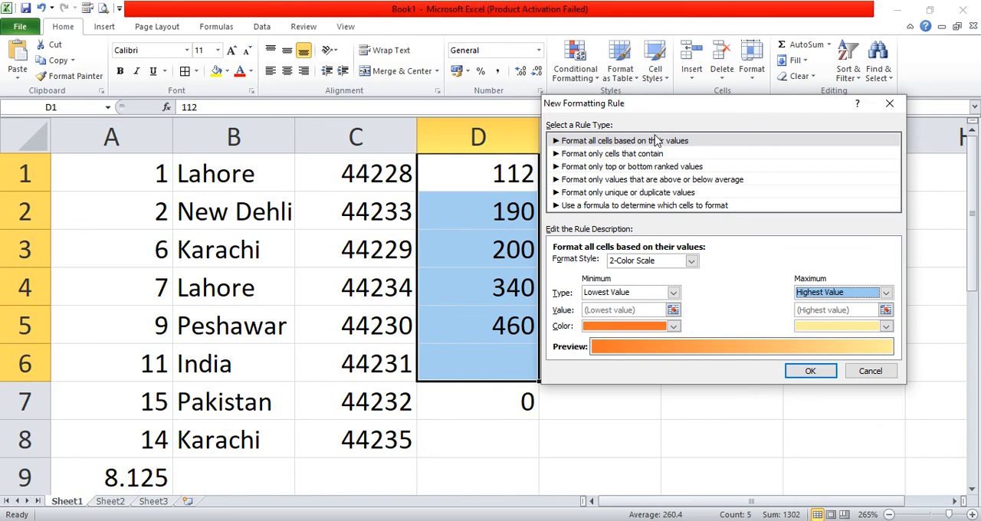
click(817, 373)
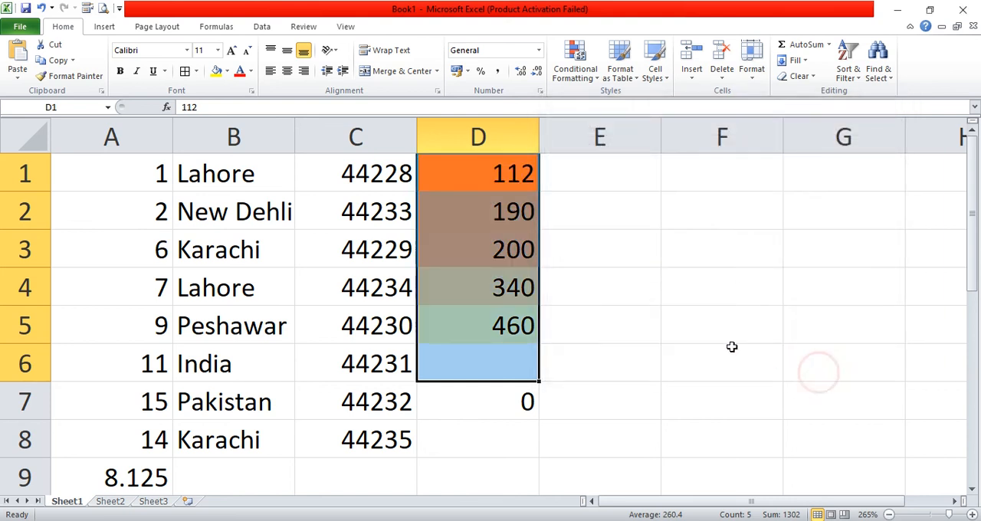
click(595, 258)
drag(499, 164, 508, 326)
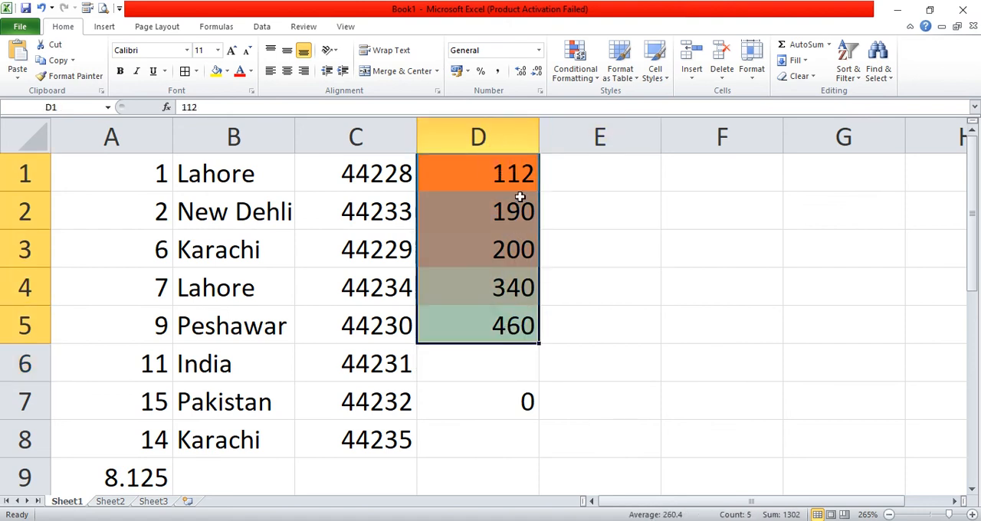
- Change the value in cell D1 to 500 to test how the color scale responds
click(582, 299)
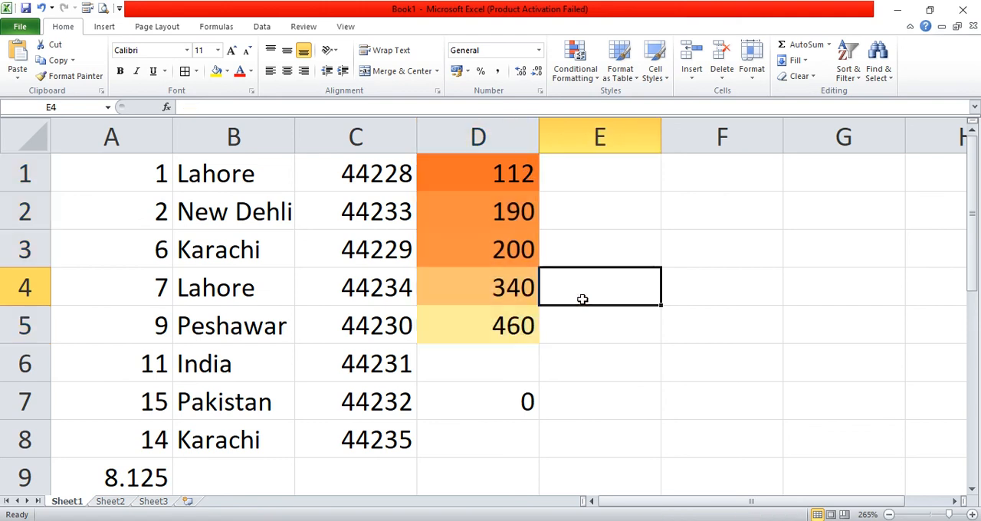
click(500, 331)
click(516, 295)
click(517, 254)
click(516, 177)
text(500)
key(Return)
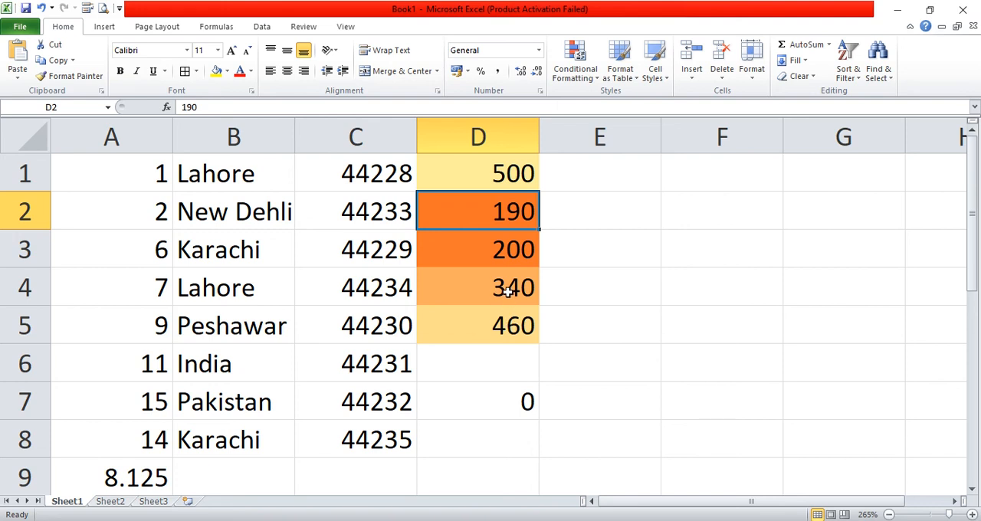
- Sort column D from smallest to largest, expanding the sort to the adjacent columns
click(508, 134)
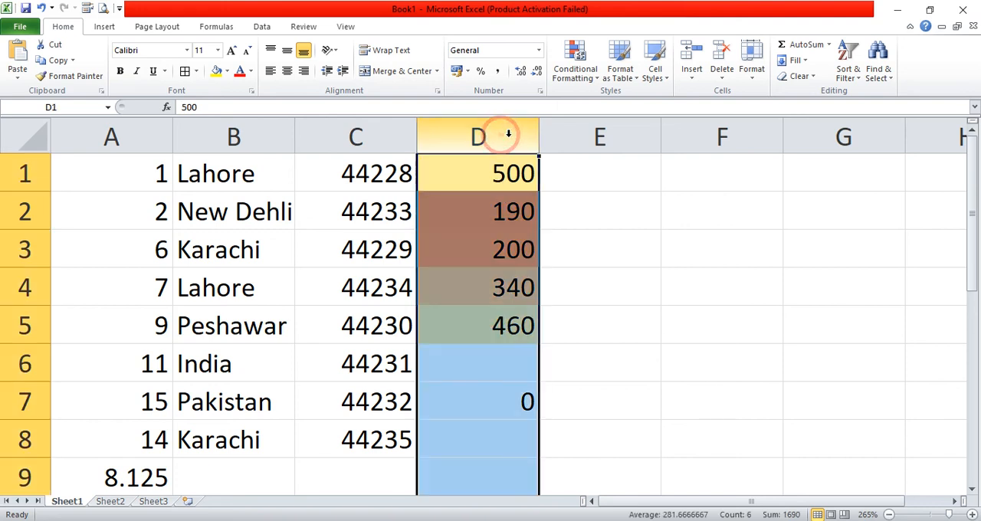
click(847, 67)
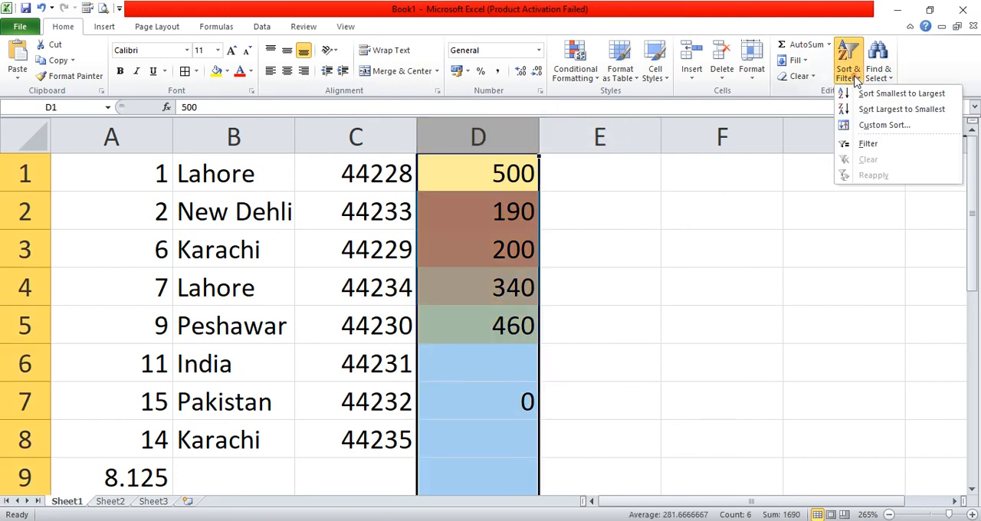
click(892, 94)
click(757, 279)
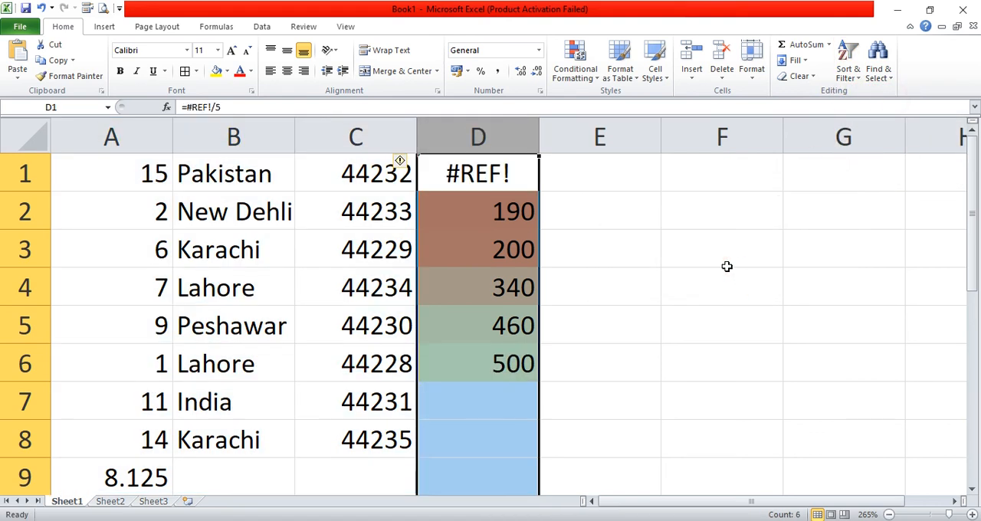
click(700, 263)
- Clear the contents of cell D1 and select D2:D6 to examine the color scale on the sorted values
click(507, 180)
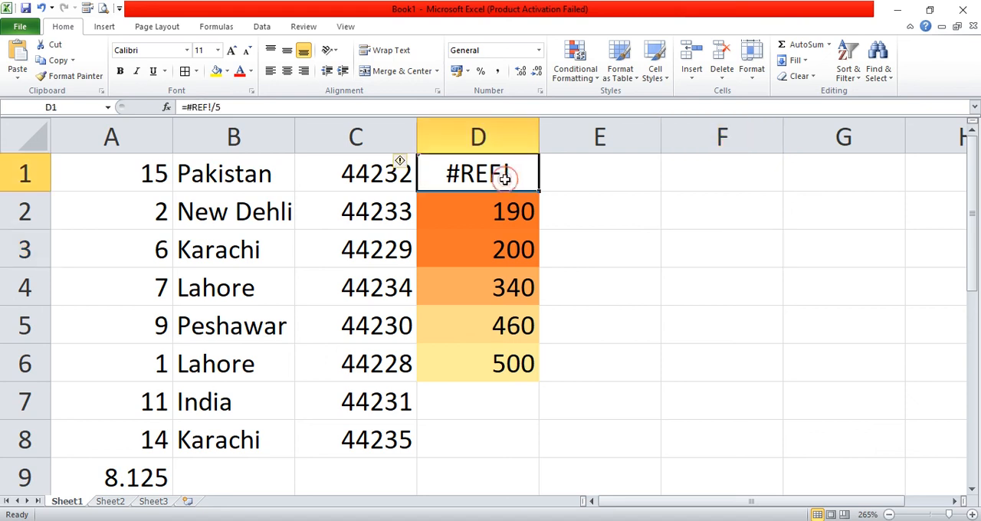
key(Delete)
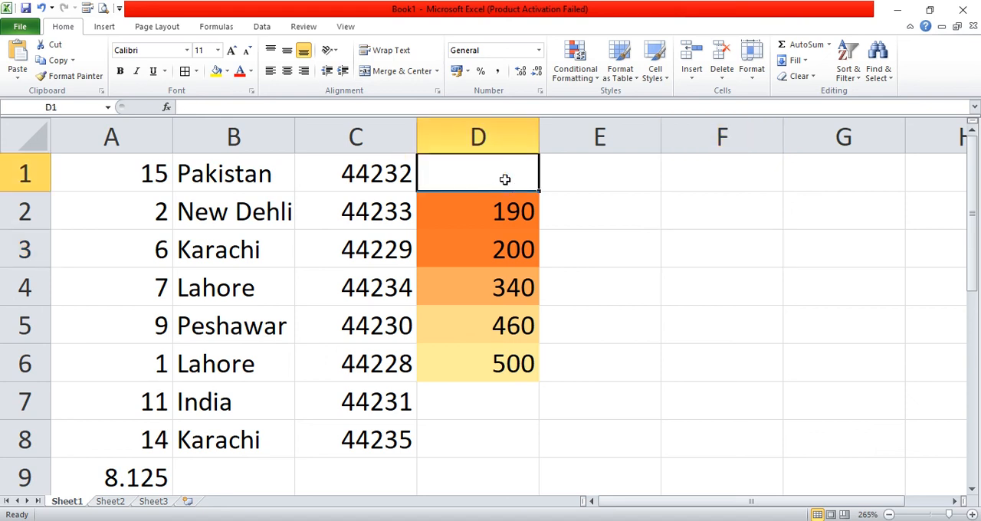
click(560, 232)
drag(512, 212, 513, 363)
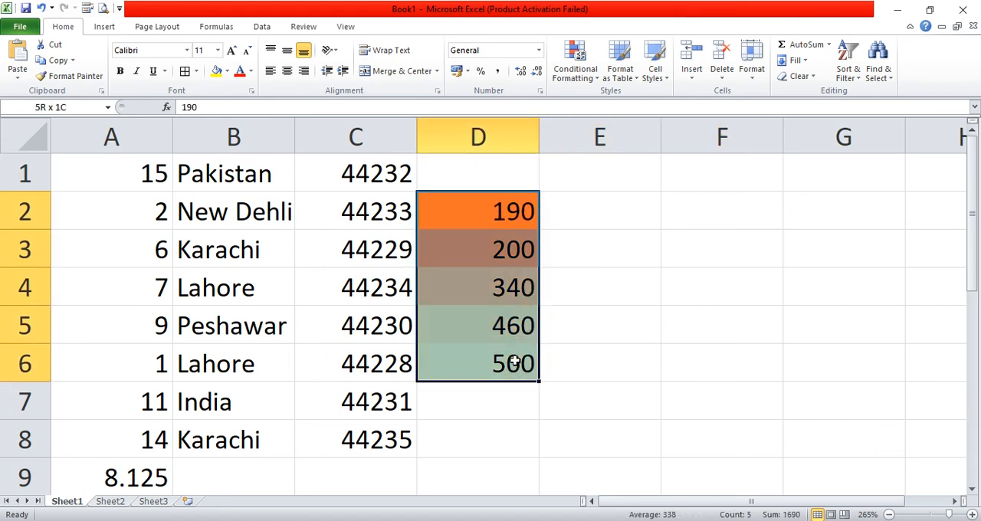
click(626, 348)
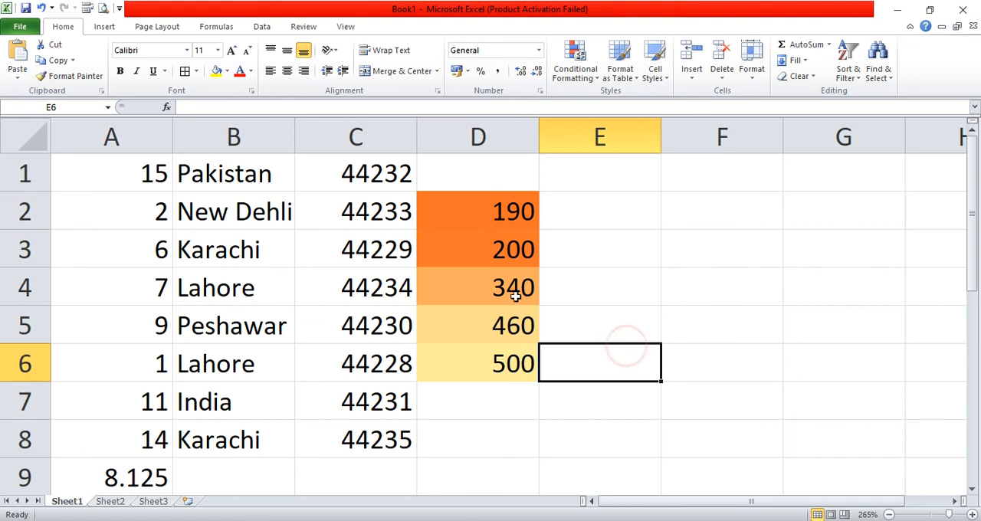
- Review the conditional formatting rules that apply to D2:D6 in the rules manager and close it
click(512, 213)
drag(512, 213, 506, 357)
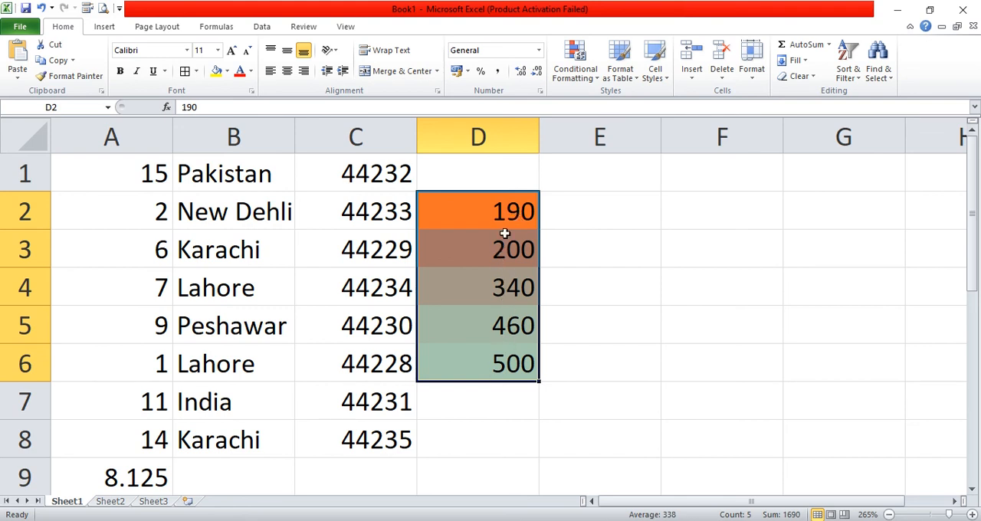
click(574, 65)
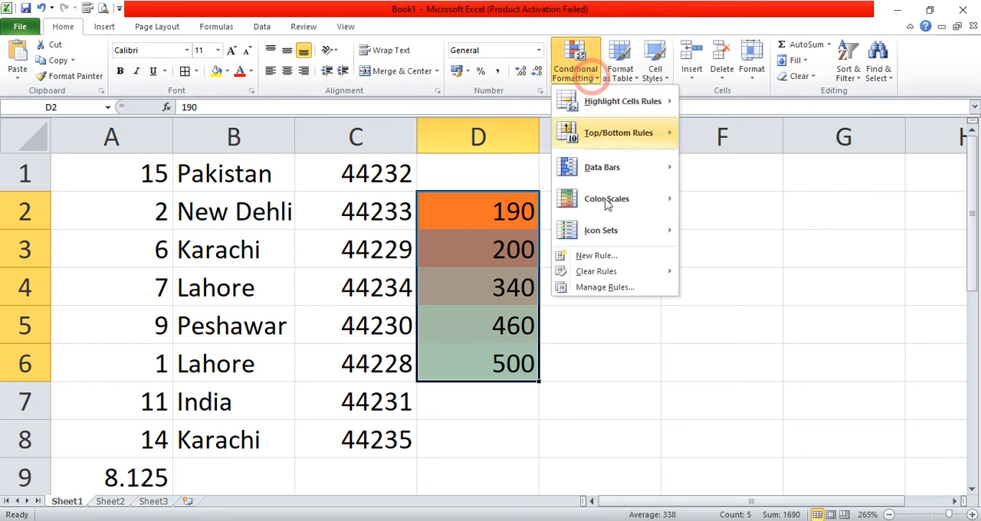
click(601, 289)
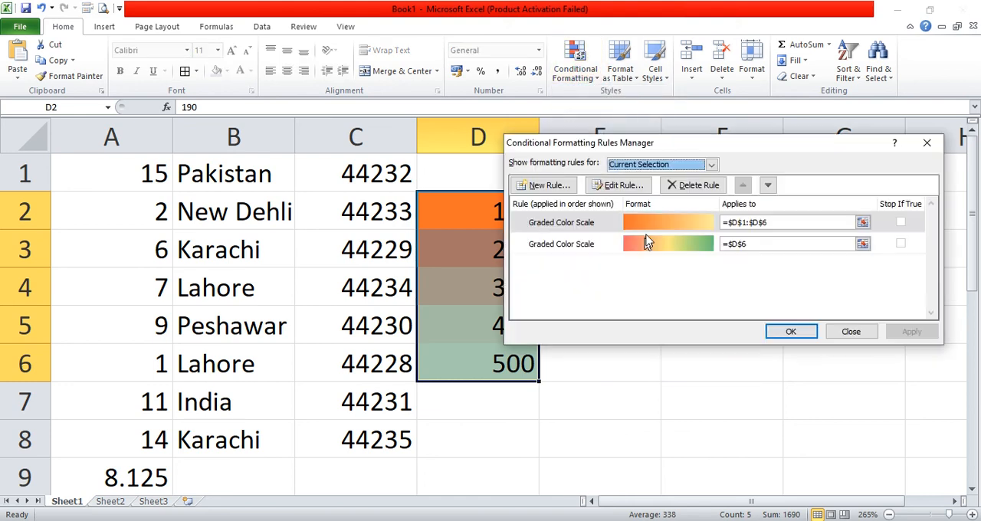
drag(796, 142, 846, 52)
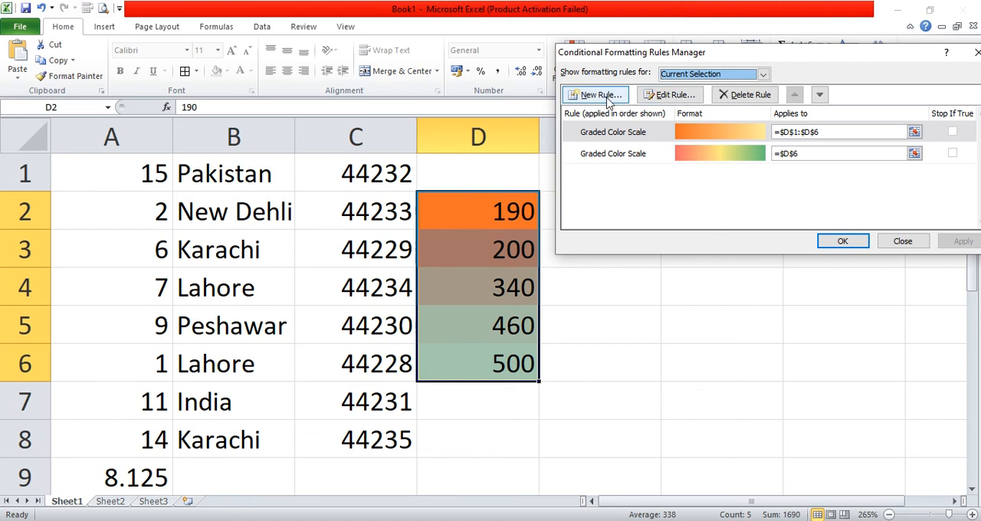
drag(789, 55, 777, 197)
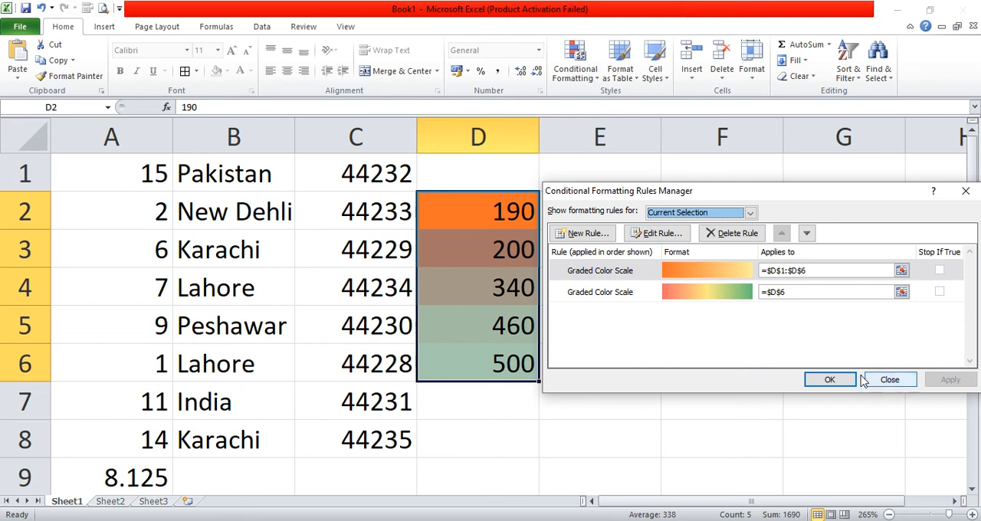
click(829, 380)
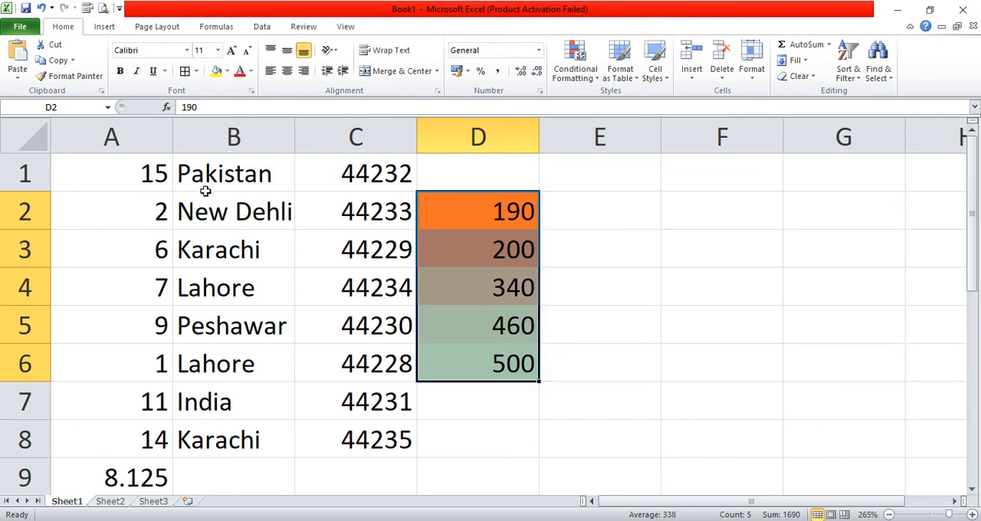
drag(153, 175, 170, 436)
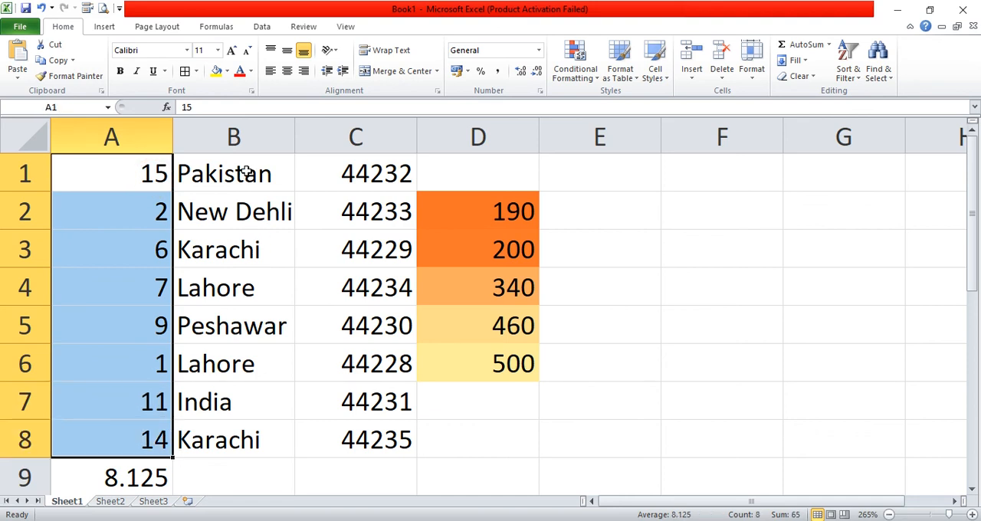
drag(245, 170, 252, 447)
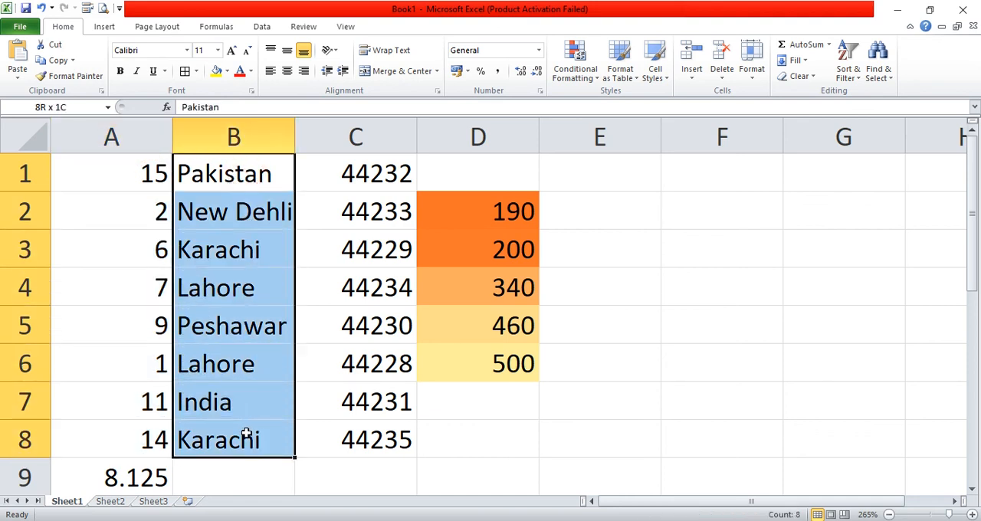
drag(374, 171, 363, 435)
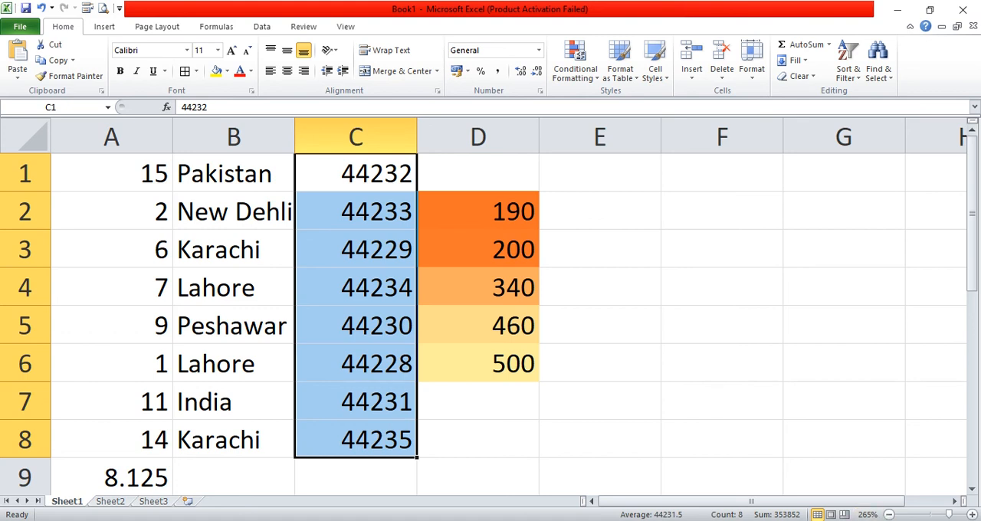
click(853, 520)
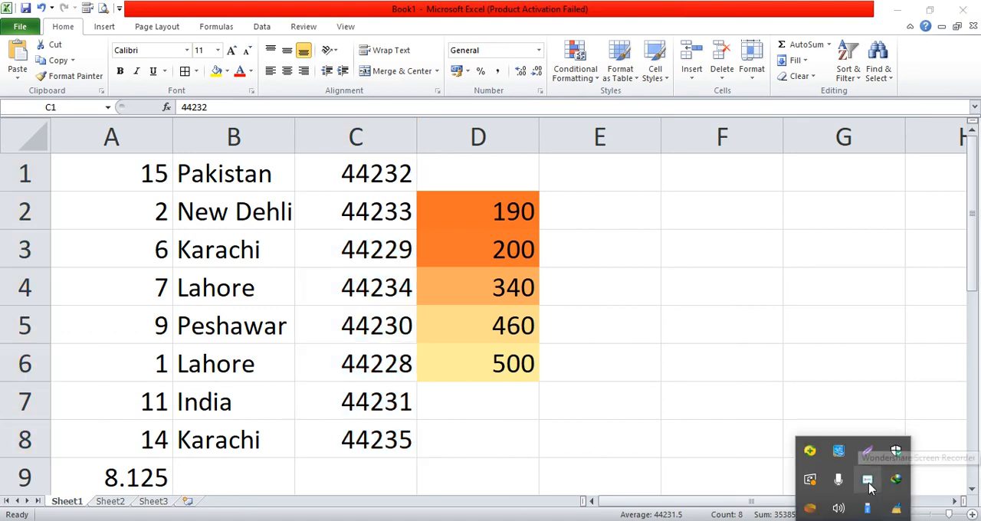